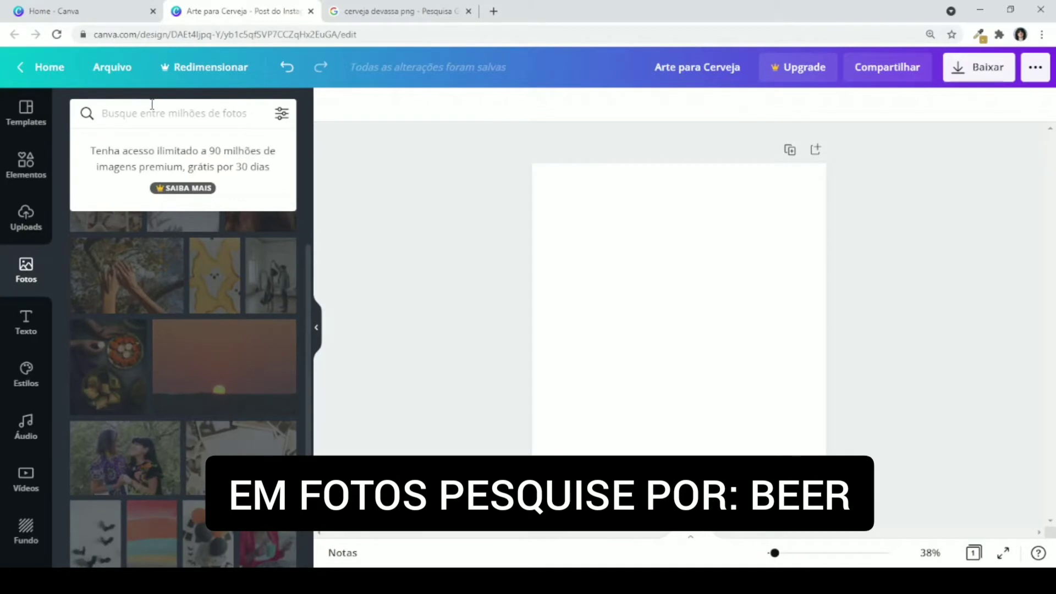
- Search the photos for "beer" and add the picture of two hands toasting with beer glasses to the page
{"action": "left_click", "coordinate": [152, 104]}
{"action": "type", "text": "beer"}
{"action": "key", "text": "Return"}
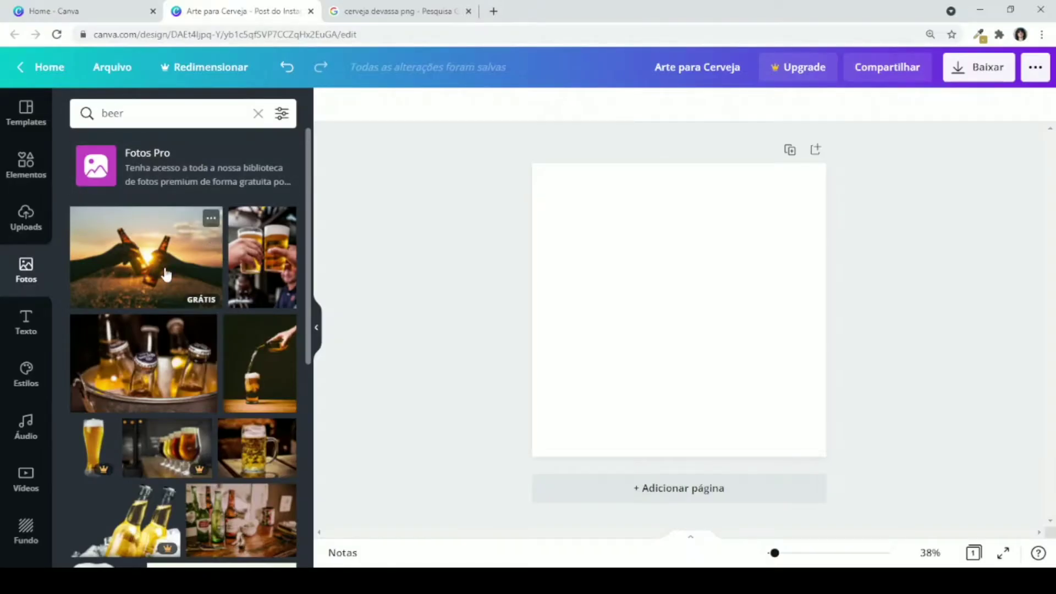
{"action": "left_click", "coordinate": [264, 256]}
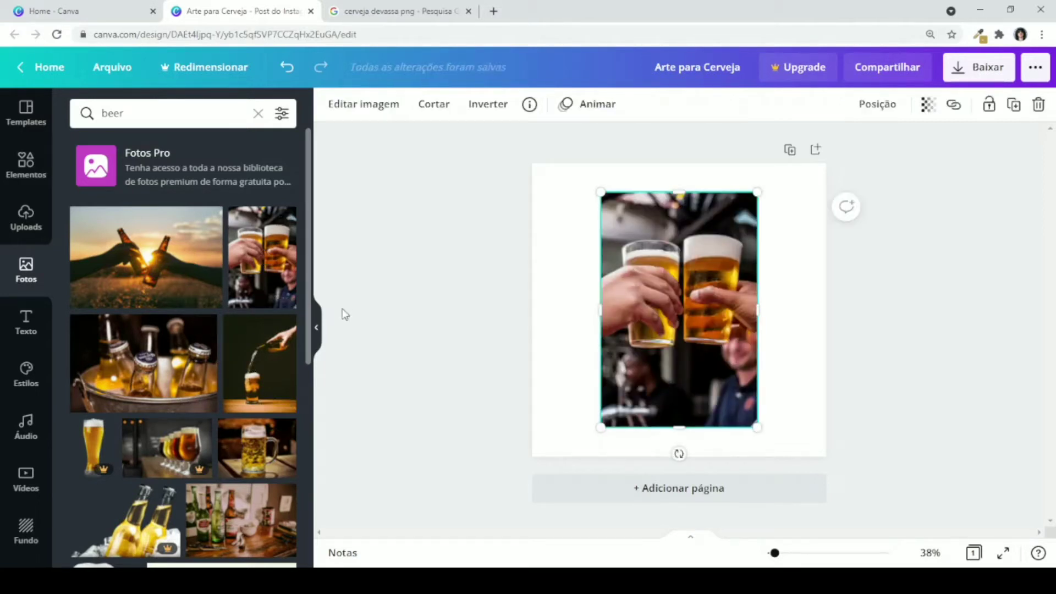
{"action": "left_click", "coordinate": [322, 336]}
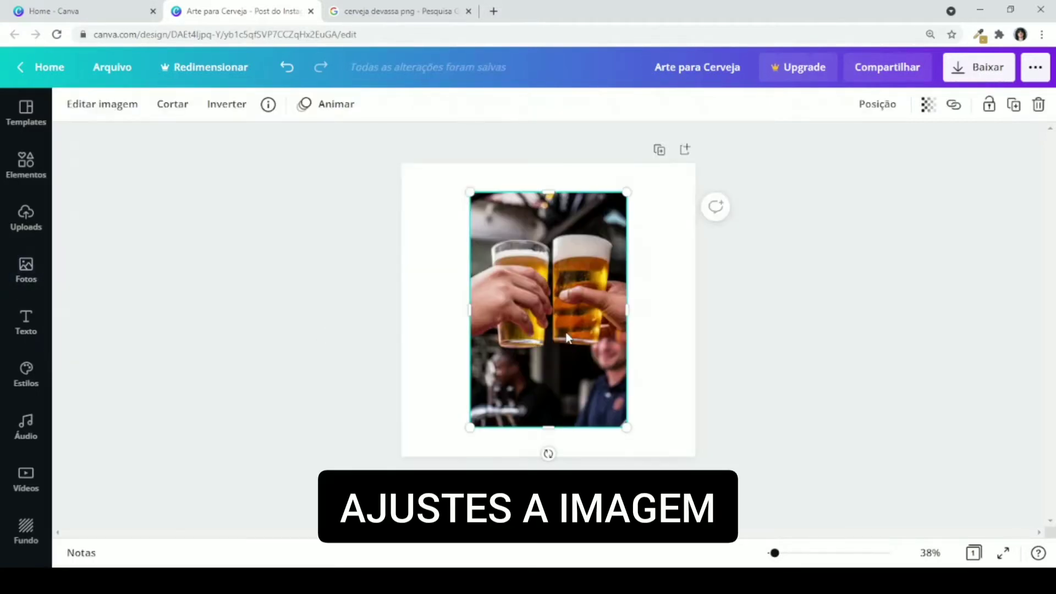
- Crop off the lower part of the beer photo, then enlarge and position it to cover the whole page
{"action": "left_click_drag", "start_coordinate": [562, 424], "coordinate": [565, 360]}
{"action": "left_click_drag", "start_coordinate": [589, 287], "coordinate": [519, 259]}
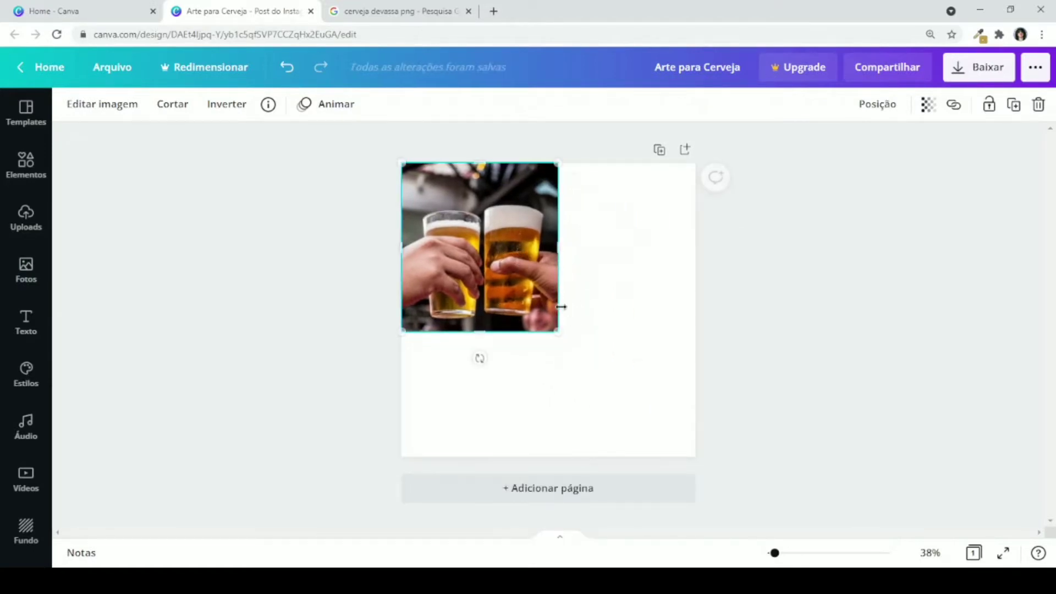
{"action": "left_click_drag", "start_coordinate": [558, 332], "coordinate": [745, 456]}
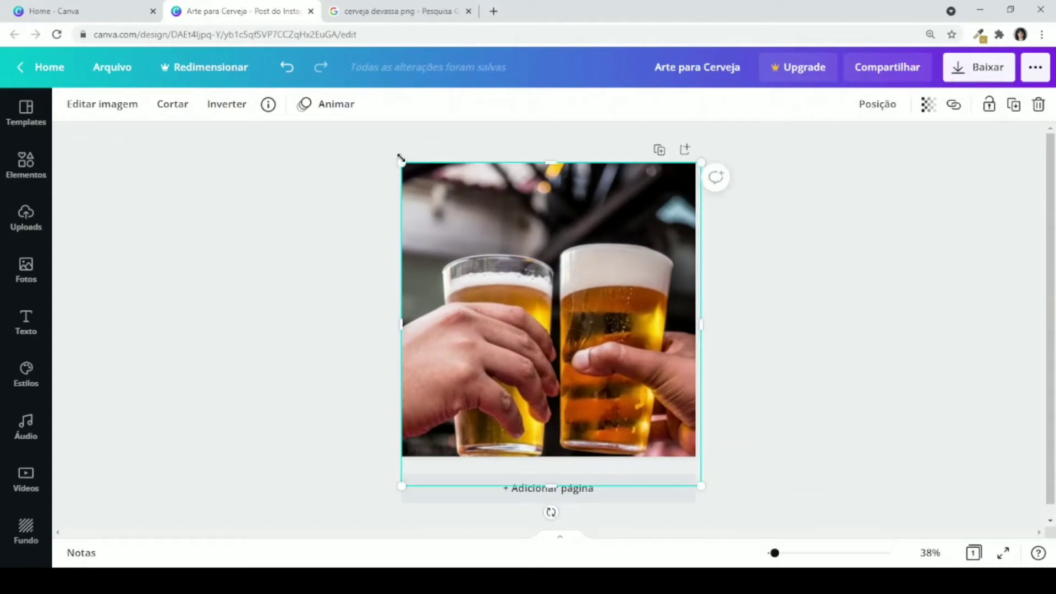
{"action": "left_click_drag", "start_coordinate": [400, 159], "coordinate": [378, 142]}
{"action": "left_click_drag", "start_coordinate": [592, 309], "coordinate": [623, 303]}
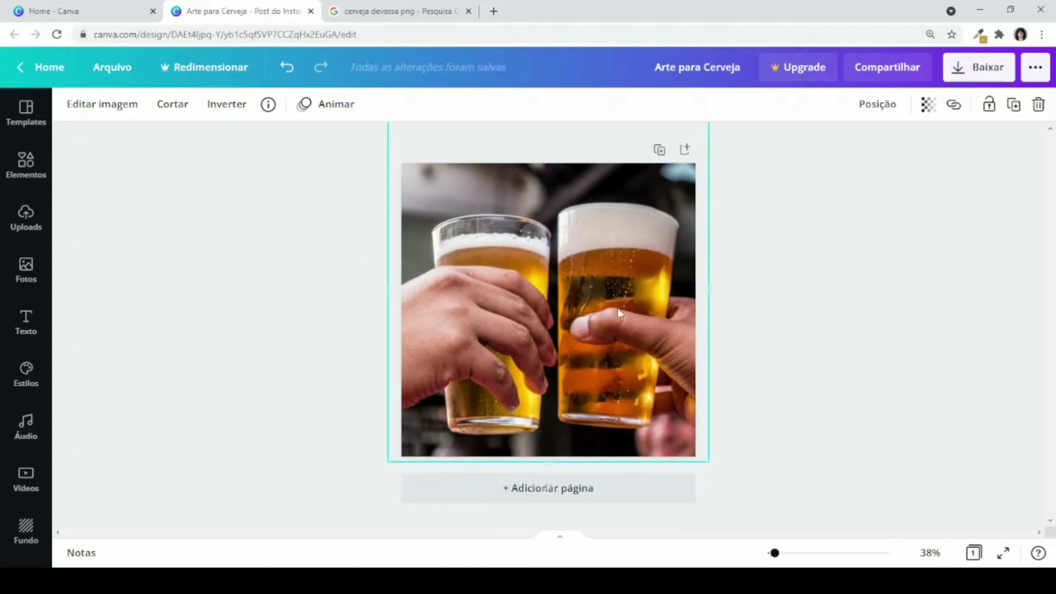
{"action": "left_click", "coordinate": [791, 321]}
- Apply the Cherry Duotone effect to the beer photo and open its color settings
{"action": "left_click", "coordinate": [519, 300]}
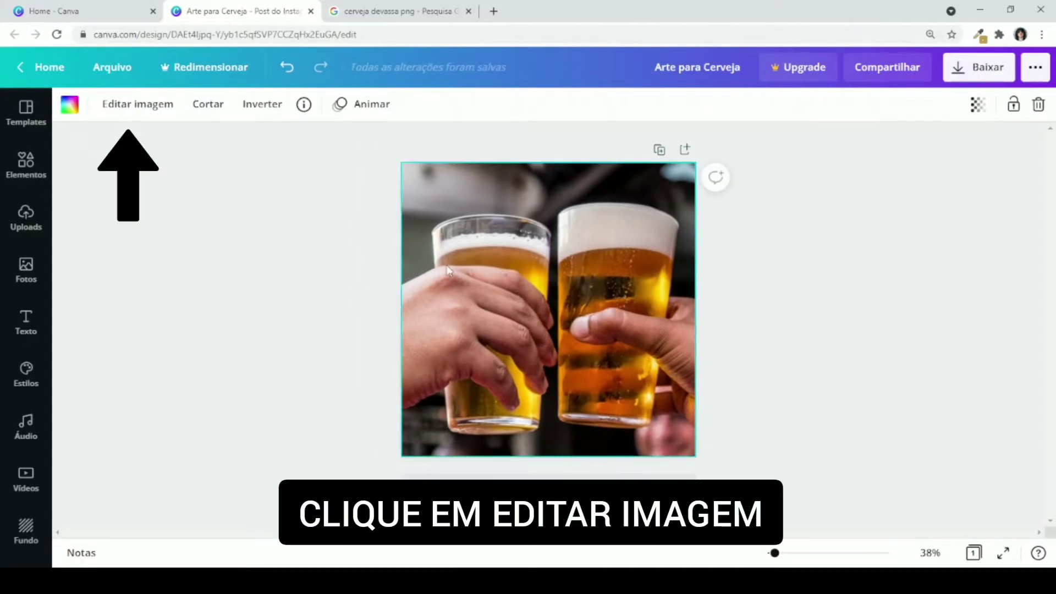
{"action": "left_click", "coordinate": [139, 103]}
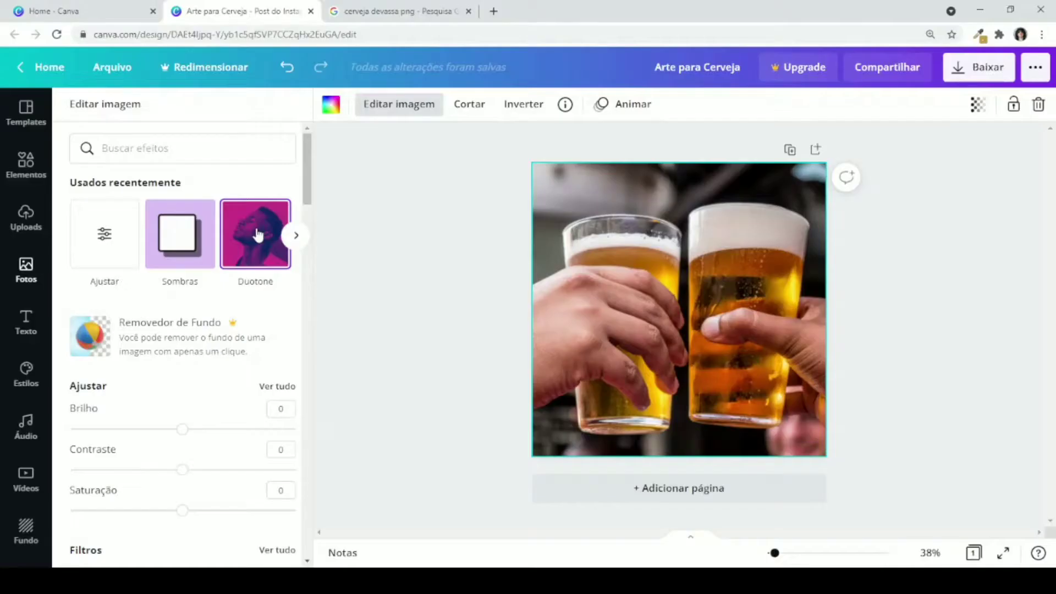
{"action": "left_click", "coordinate": [474, 262]}
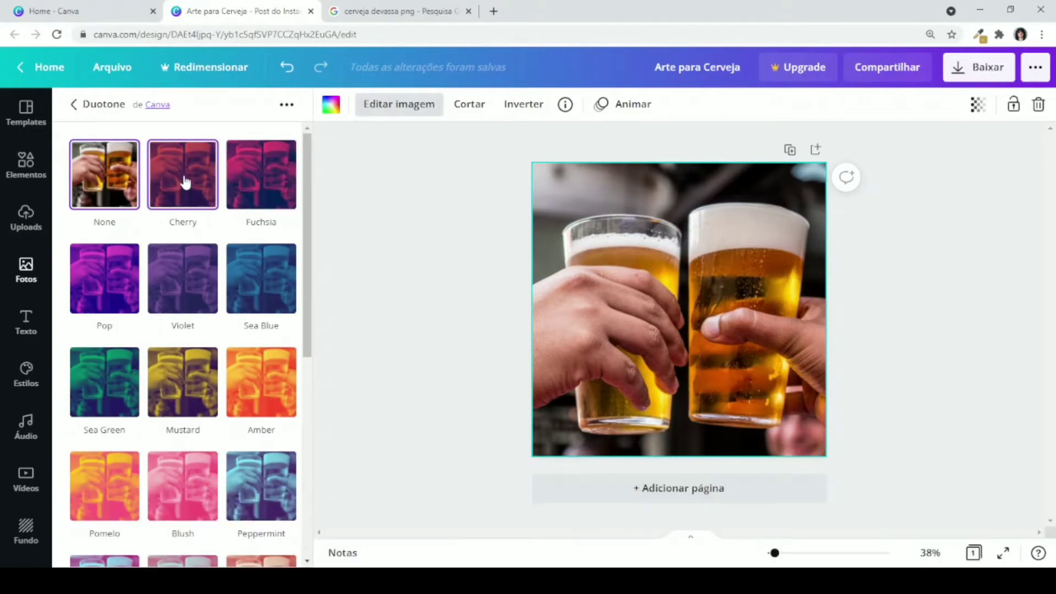
{"action": "left_click", "coordinate": [185, 182]}
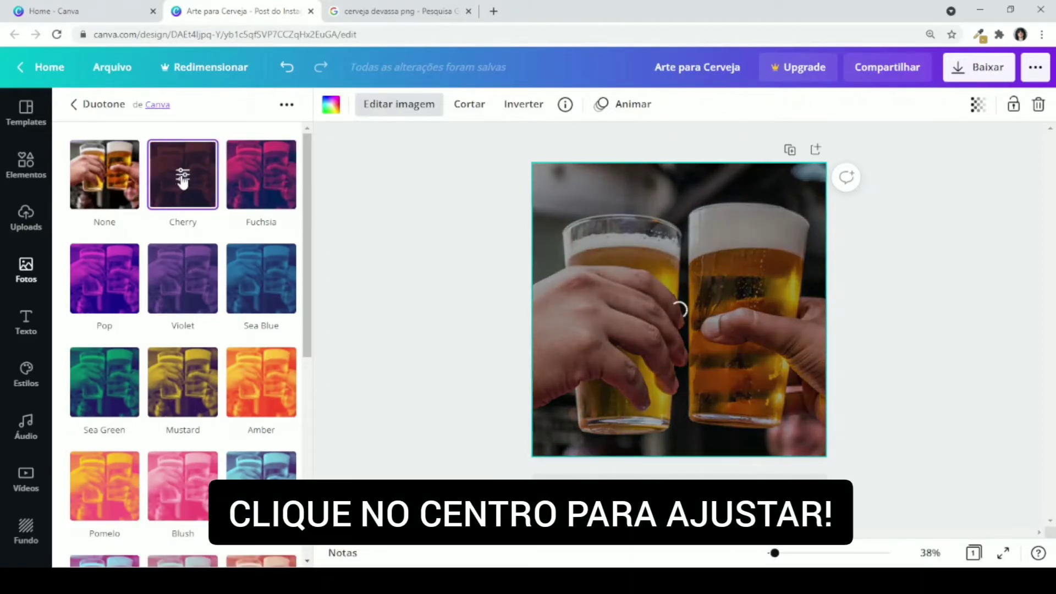
{"action": "left_click", "coordinate": [183, 177]}
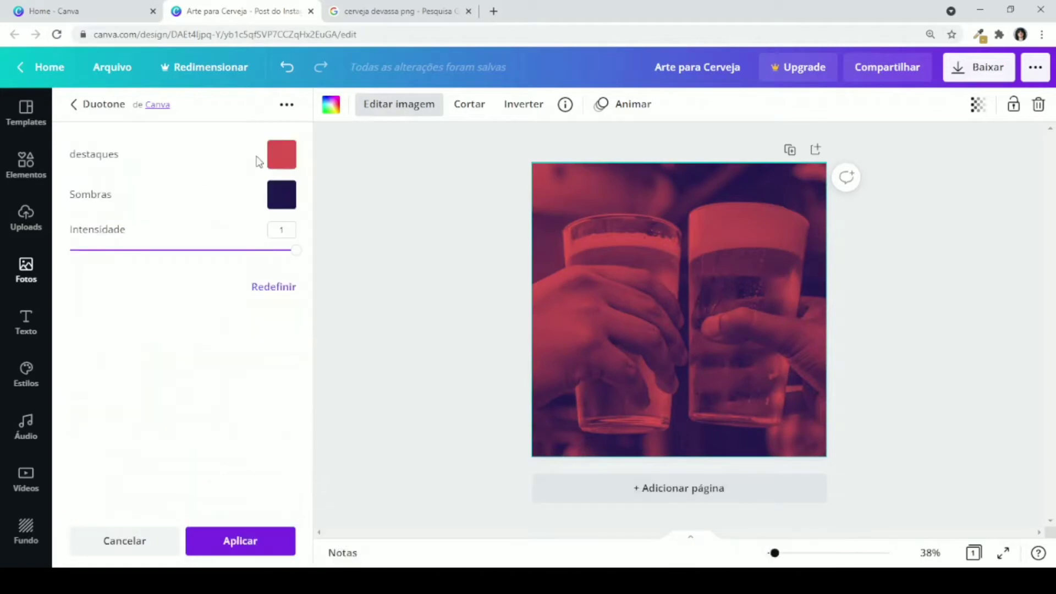
- Set the Duotone highlights color to the light orange-yellow from the default palette
{"action": "left_click", "coordinate": [281, 157]}
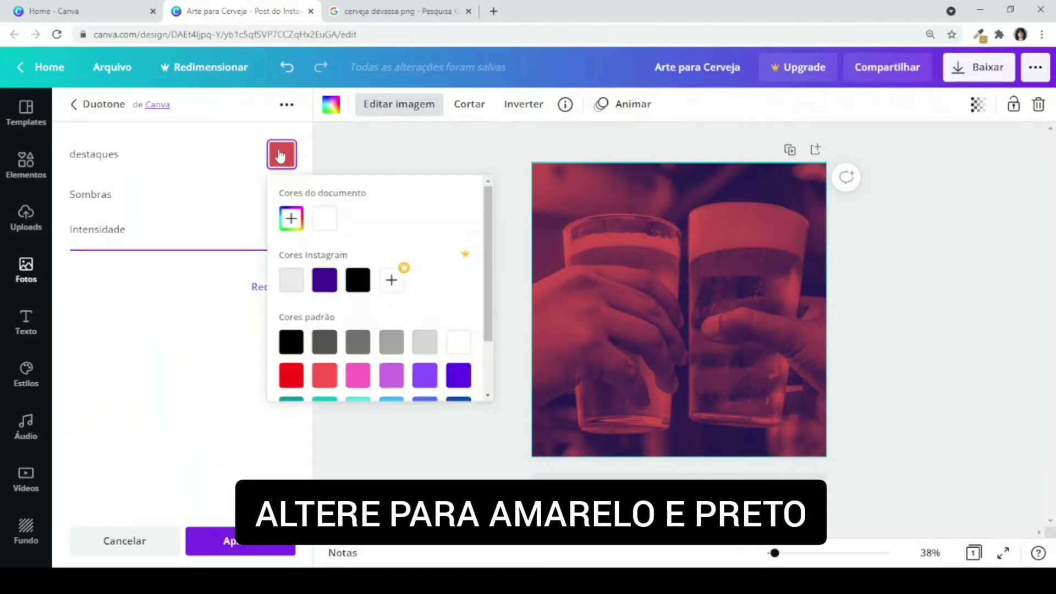
{"action": "scroll", "coordinate": [448, 258], "scroll_direction": "down", "scroll_amount": 3}
{"action": "left_click", "coordinate": [423, 373]}
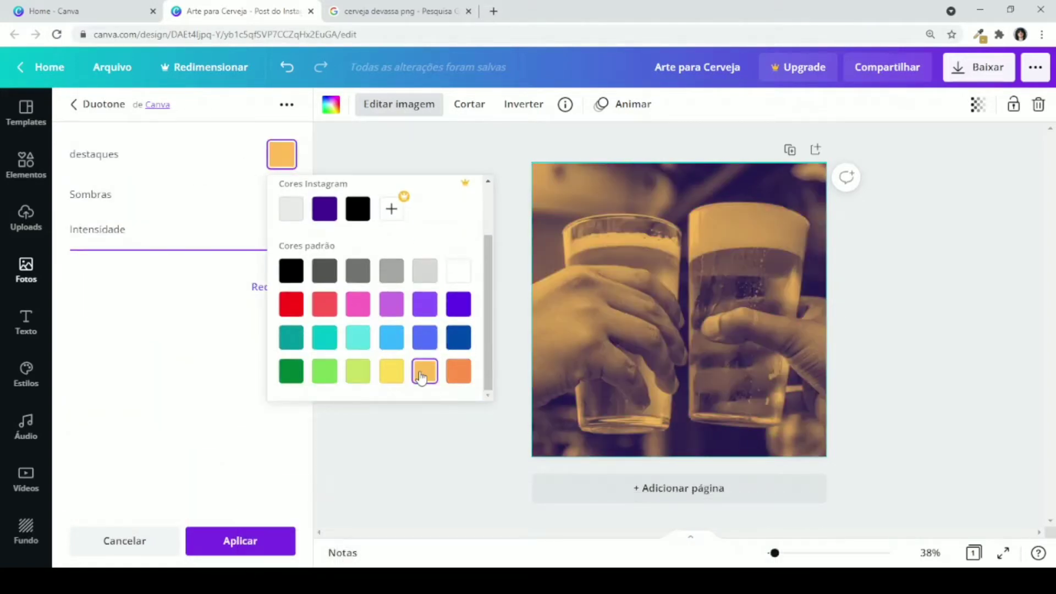
{"action": "left_click", "coordinate": [219, 206]}
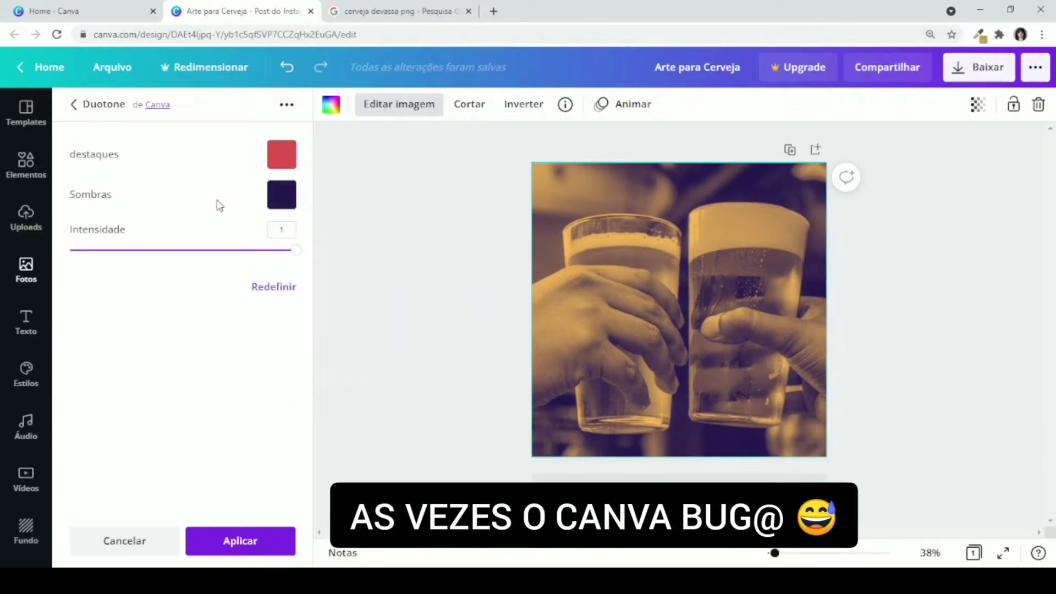
- Set the Duotone shadows color to black and apply the effect to the photo
{"action": "left_click", "coordinate": [283, 204]}
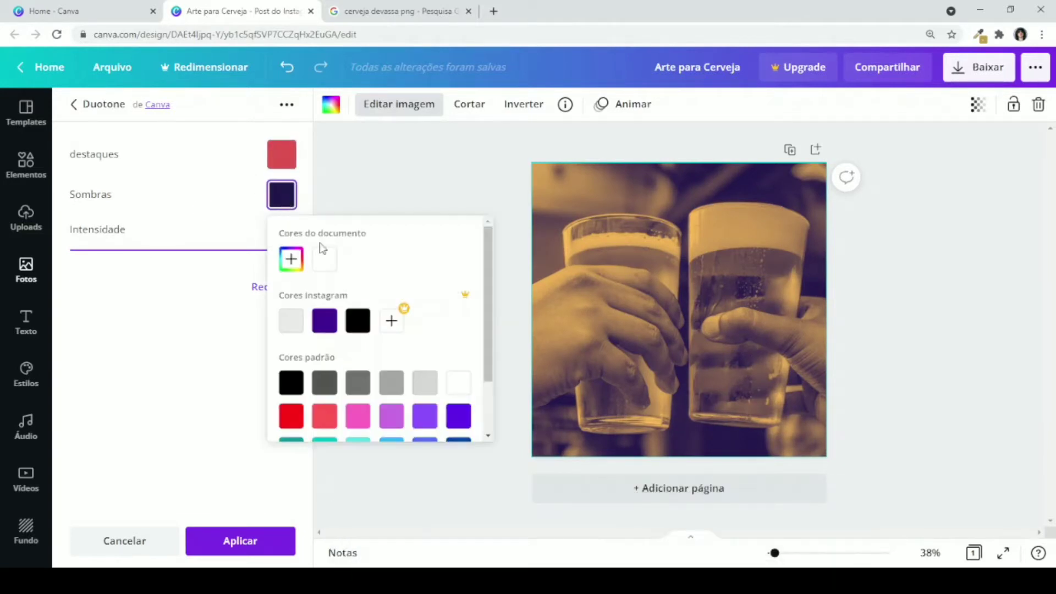
{"action": "left_click", "coordinate": [359, 321]}
{"action": "left_click", "coordinate": [242, 209]}
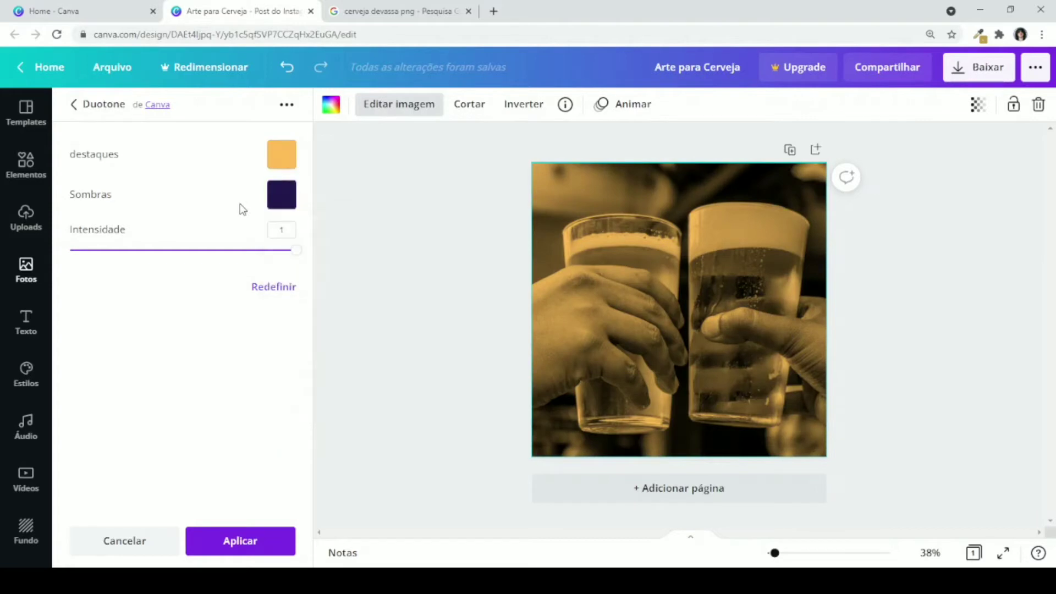
{"action": "left_click", "coordinate": [275, 201]}
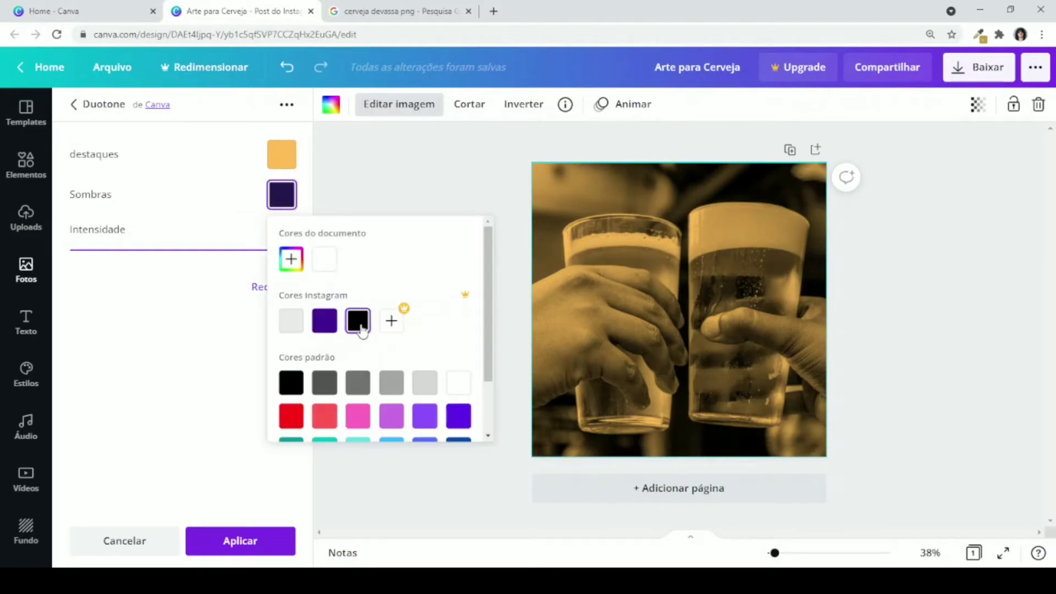
{"action": "left_click", "coordinate": [222, 202]}
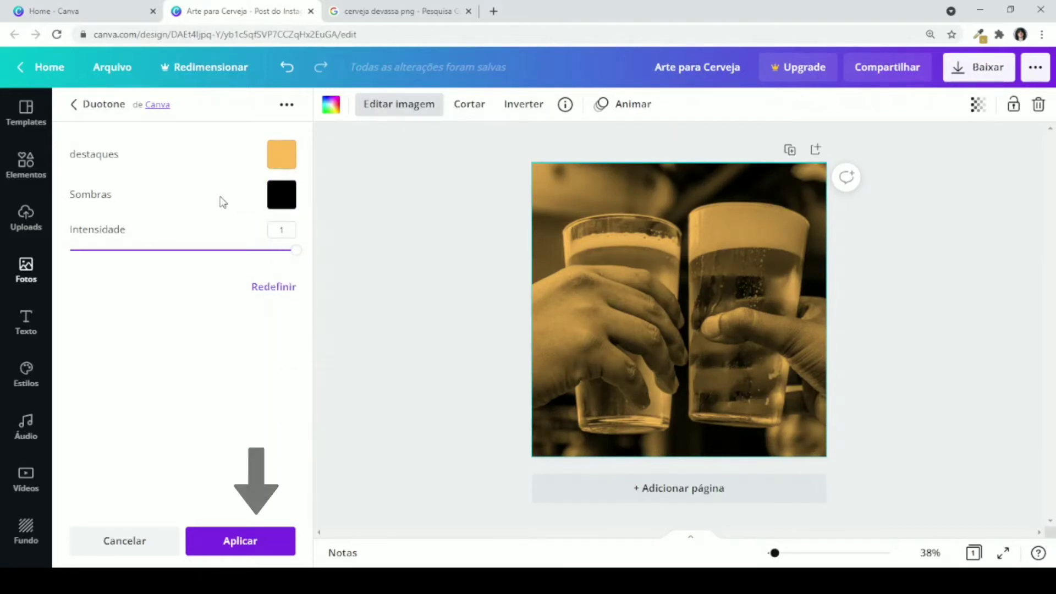
{"action": "left_click", "coordinate": [260, 542]}
- Search the elements for "degrade" and add the free purple gradient that fades to transparent
{"action": "left_click", "coordinate": [33, 169]}
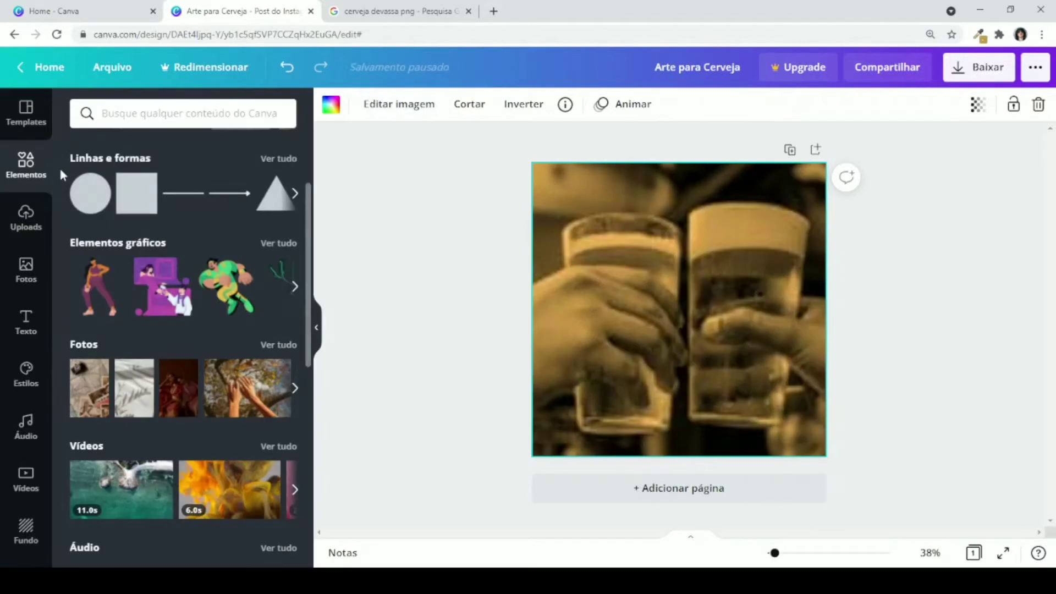
{"action": "left_click", "coordinate": [136, 108]}
{"action": "type", "text": "d"}
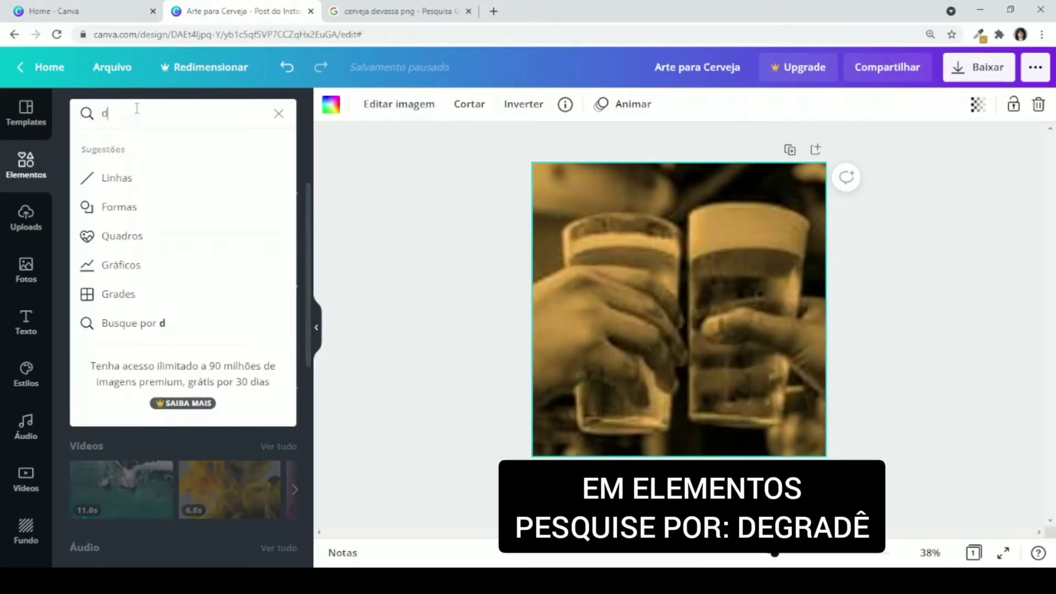
{"action": "type", "text": "egrade"}
{"action": "key", "text": "Return"}
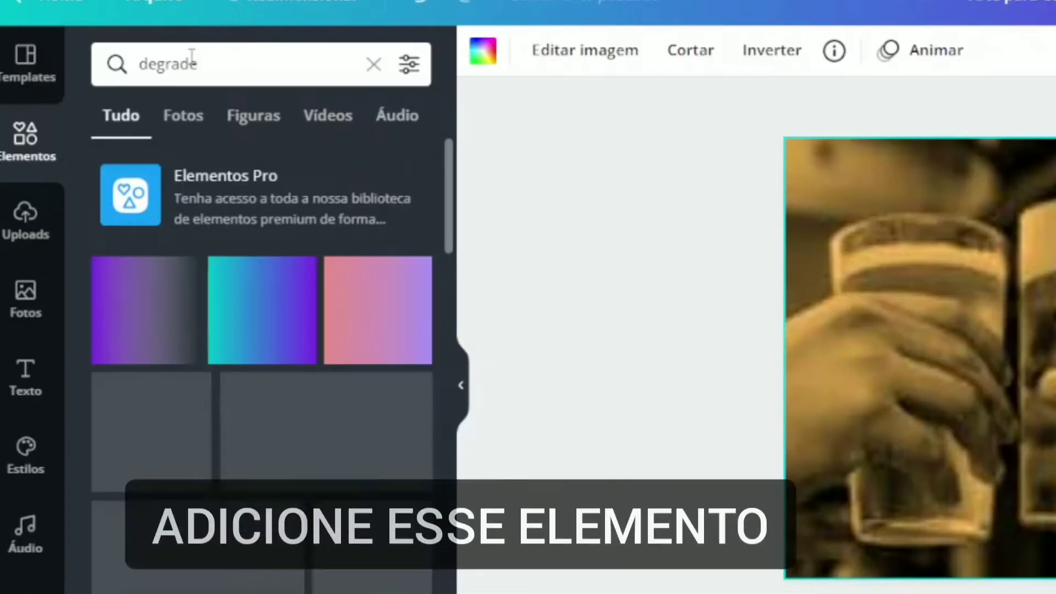
{"action": "left_click", "coordinate": [129, 319]}
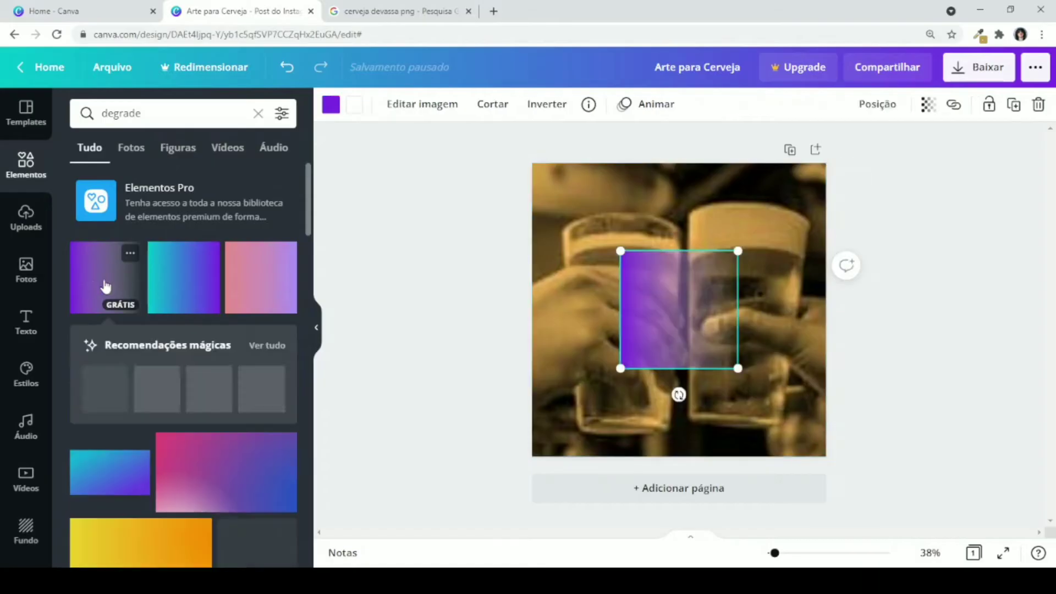
{"action": "left_click", "coordinate": [317, 329]}
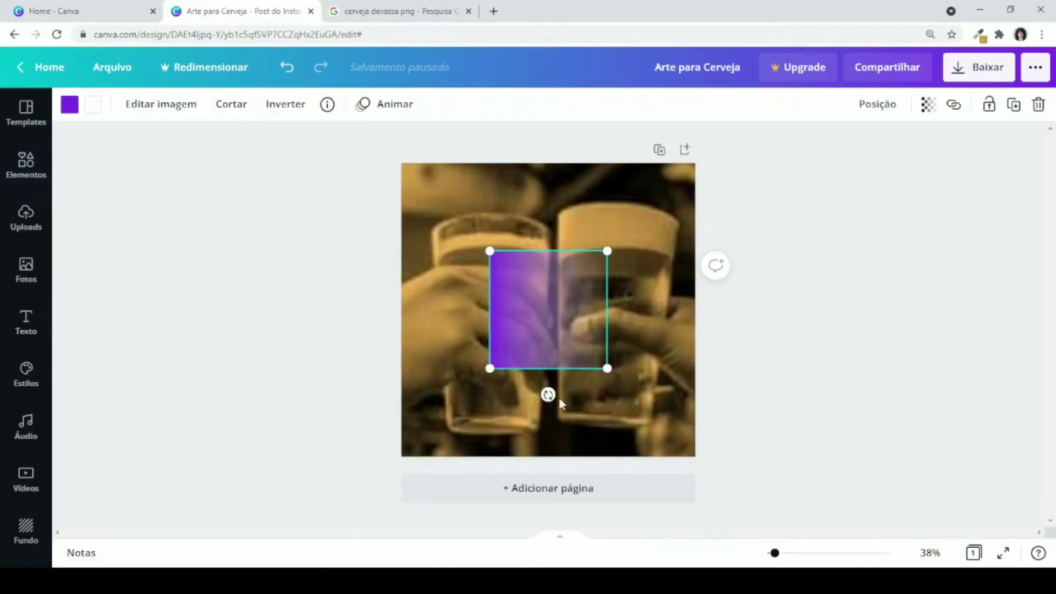
- Rotate the gradient 90° so its solid side faces down, and enlarge it across the lower part of the photo
{"action": "left_click_drag", "start_coordinate": [548, 394], "coordinate": [635, 306]}
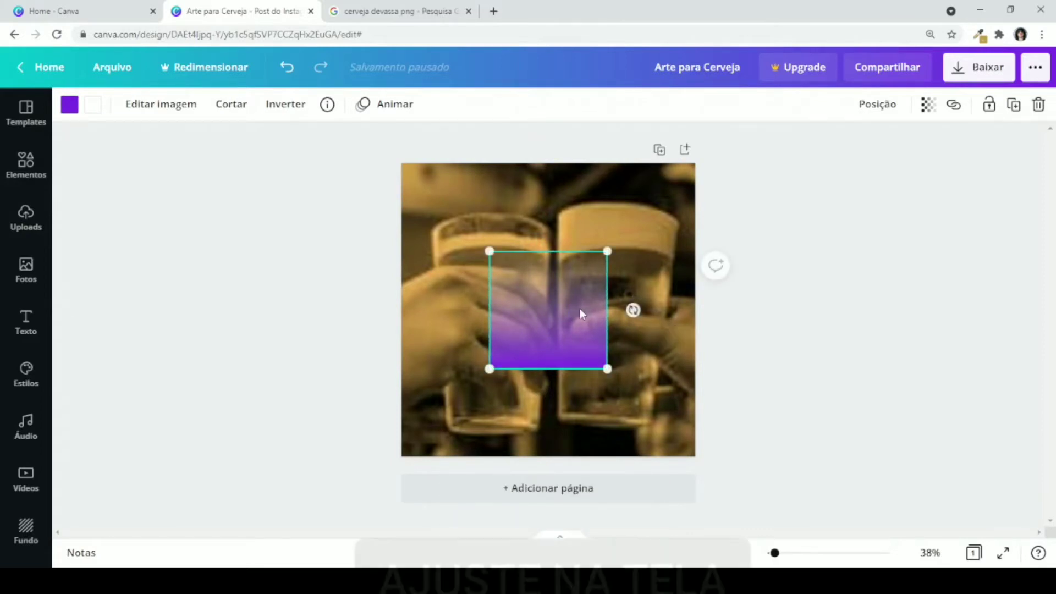
{"action": "left_click_drag", "start_coordinate": [565, 304], "coordinate": [477, 264]}
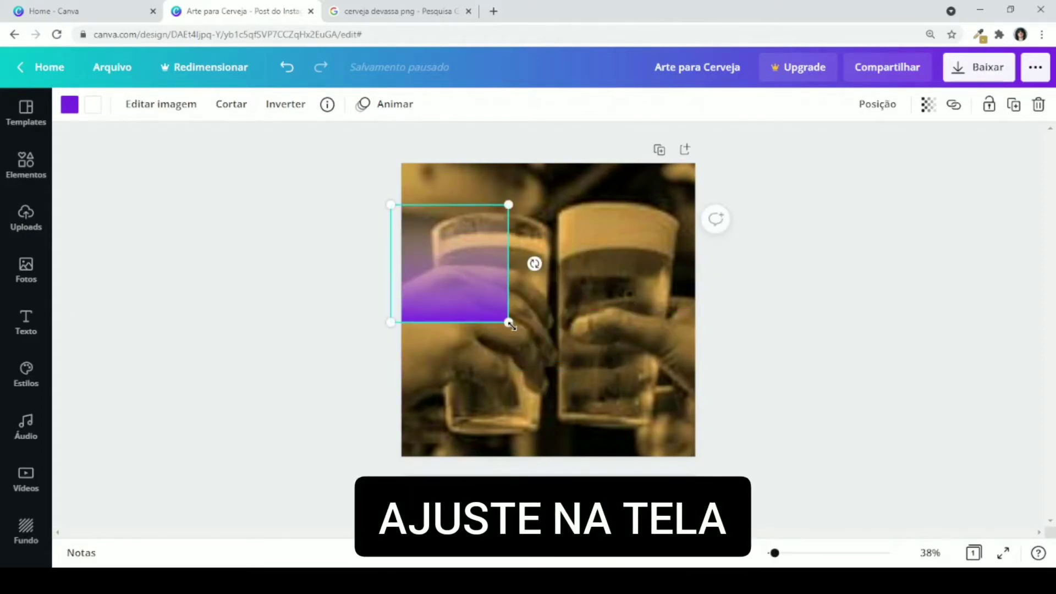
{"action": "left_click_drag", "start_coordinate": [509, 323], "coordinate": [744, 470]}
{"action": "mouse_move", "coordinate": [625, 417]}
{"action": "left_mouse_down"}
{"action": "mouse_move", "coordinate": [632, 407]}
{"action": "mouse_move", "coordinate": [617, 400]}
{"action": "left_mouse_up"}
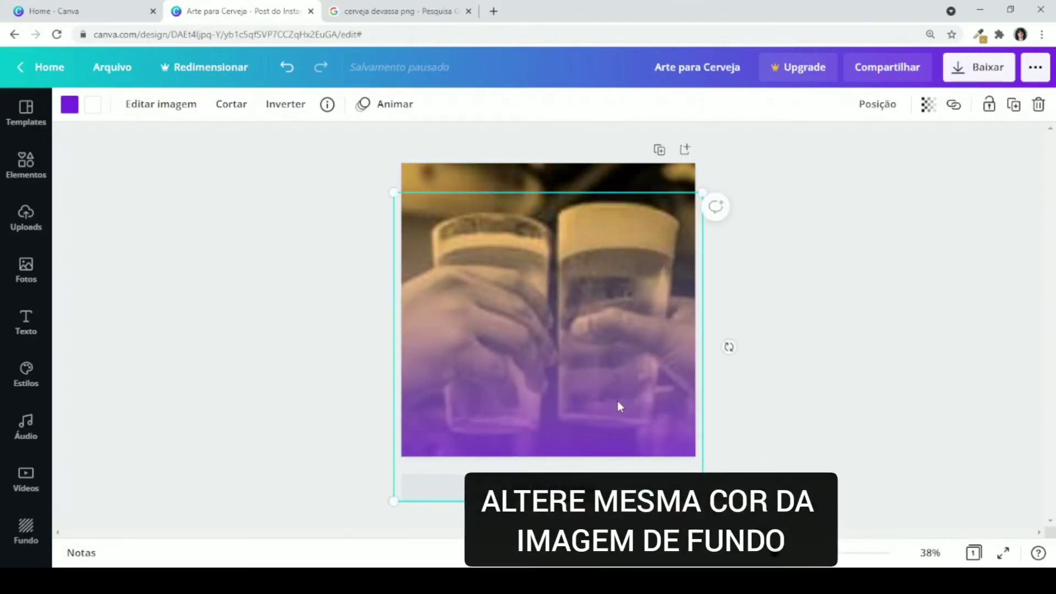
- Change both gradient colors to the photo's golden tone #c59246
{"action": "left_click", "coordinate": [69, 105]}
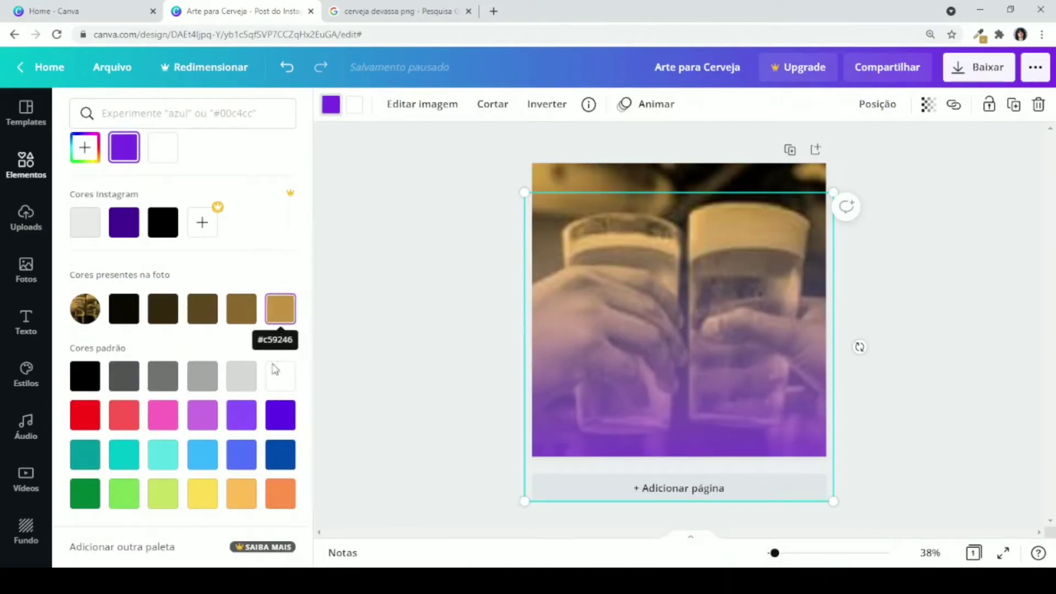
{"action": "left_click", "coordinate": [280, 318]}
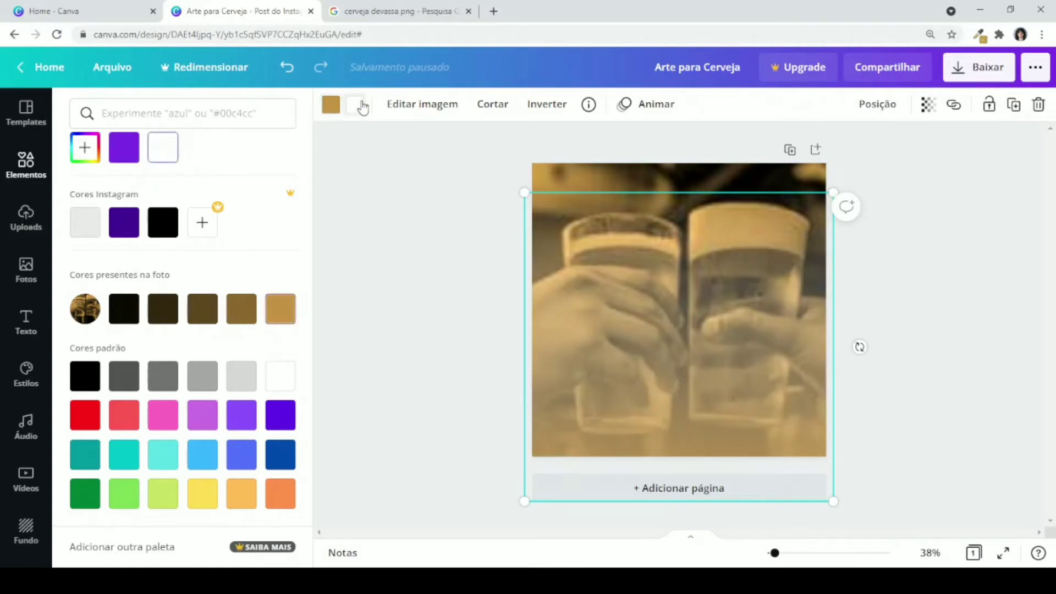
{"action": "left_click", "coordinate": [280, 308]}
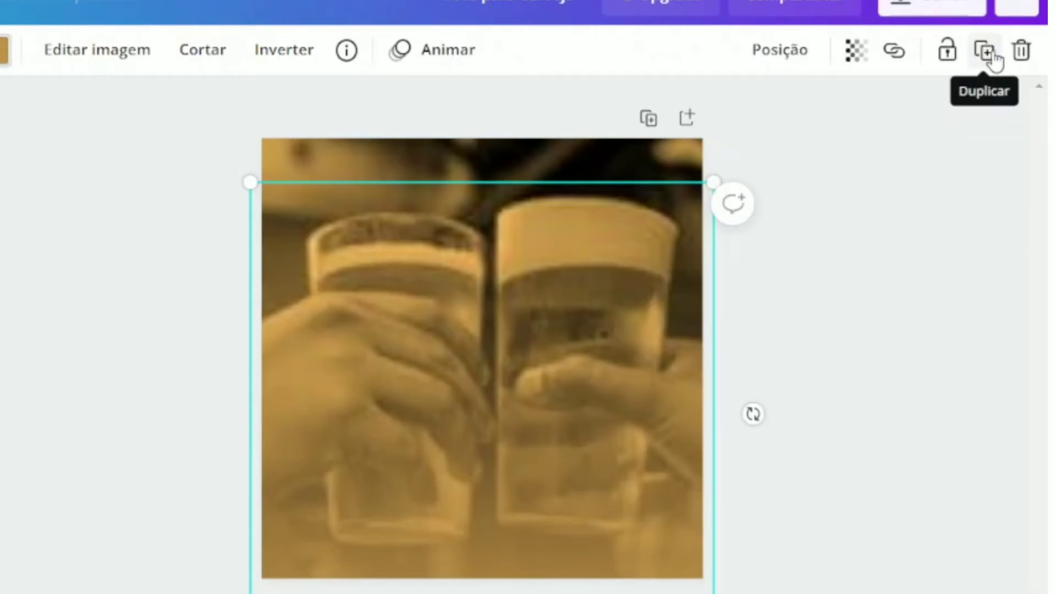
- Duplicate the gradient to make four copies, select them all and align them to the center and middle
{"action": "left_click", "coordinate": [993, 55]}
{"action": "left_click", "coordinate": [993, 55]}
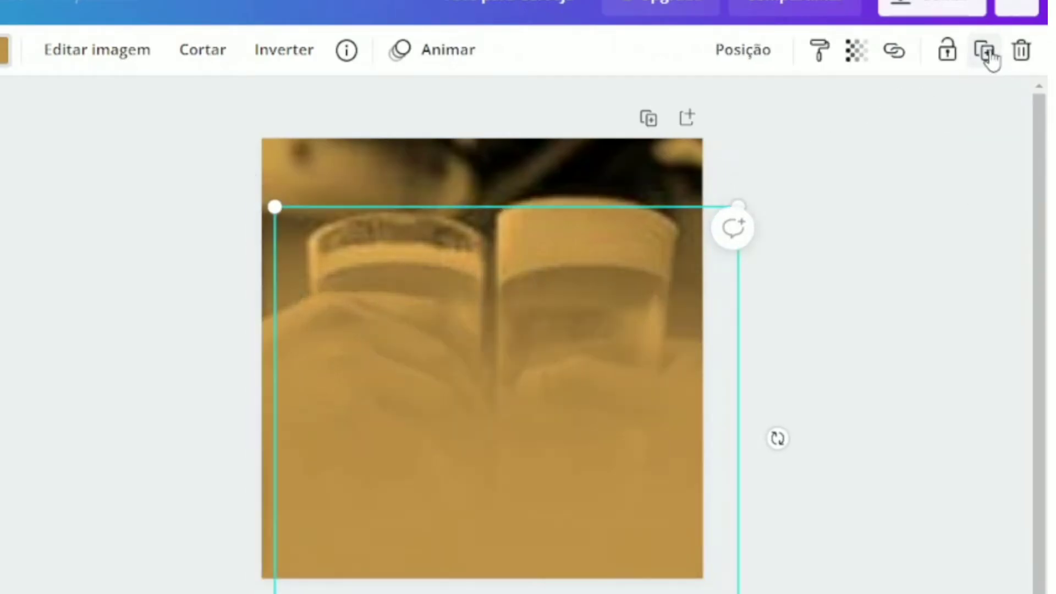
{"action": "left_click_drag", "start_coordinate": [172, 356], "coordinate": [468, 355]}
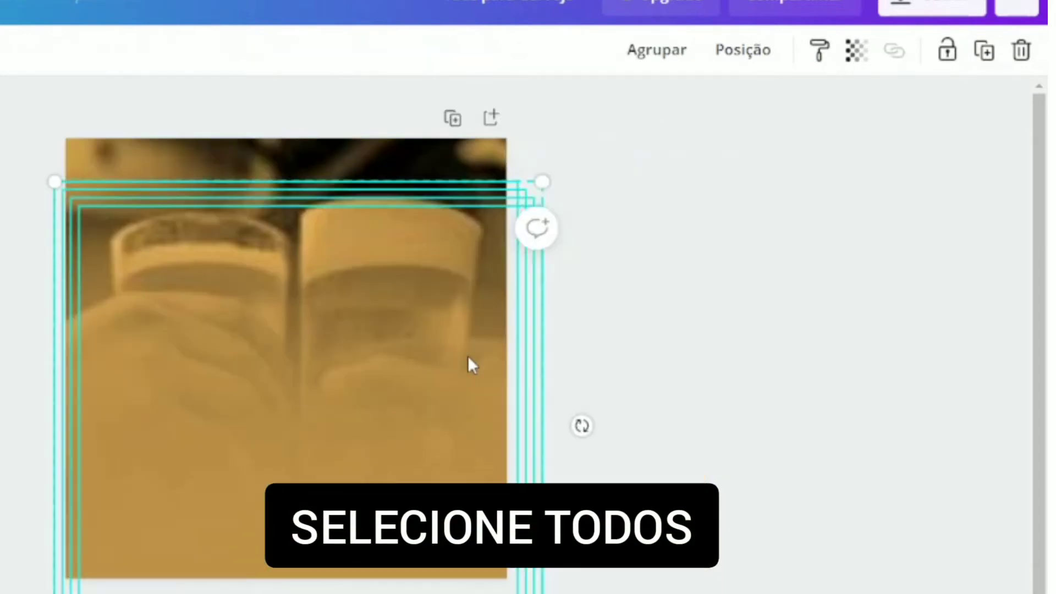
{"action": "left_click", "coordinate": [765, 54]}
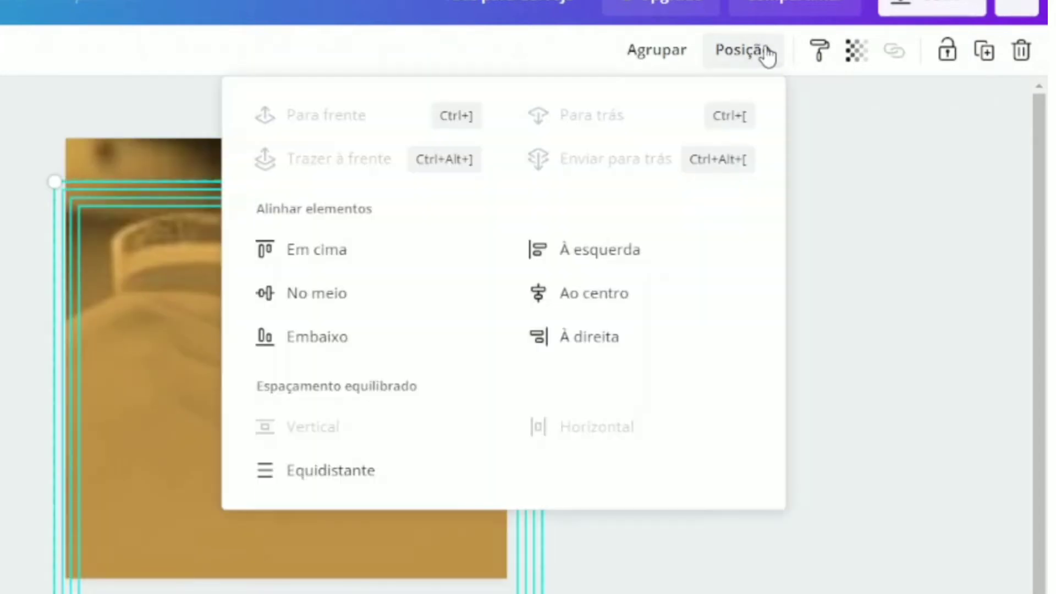
{"action": "left_click", "coordinate": [616, 293]}
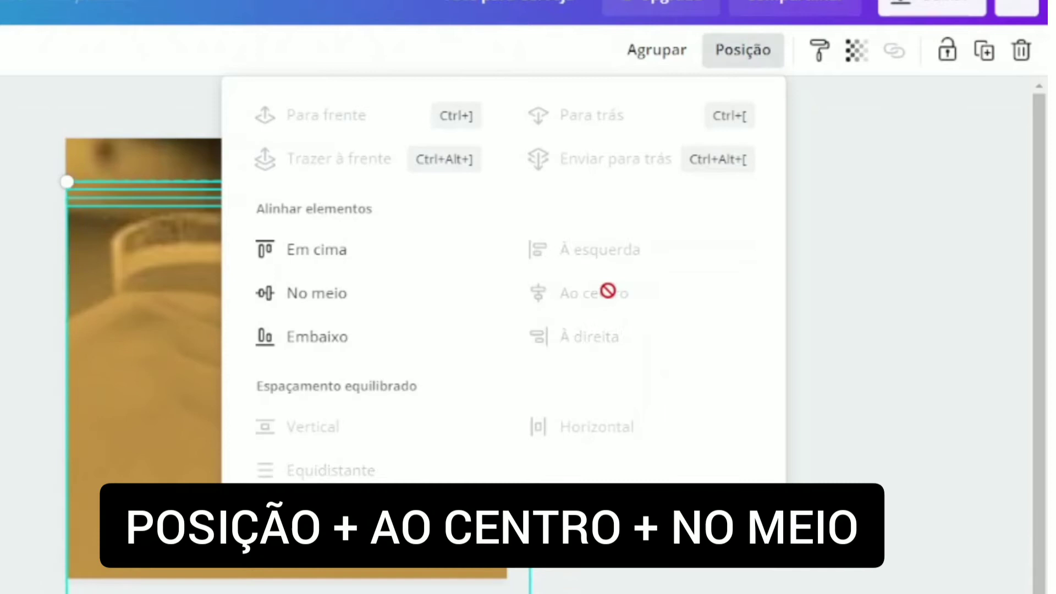
{"action": "left_click", "coordinate": [373, 302]}
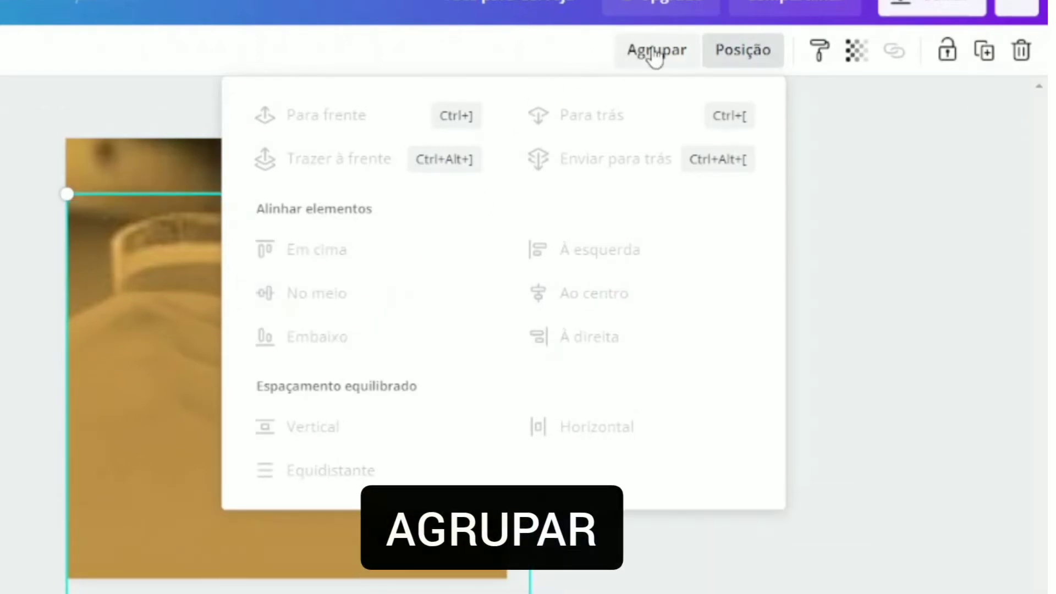
- Group the aligned gradients and move the group lower on the photo
{"action": "left_click", "coordinate": [651, 51]}
{"action": "left_click_drag", "start_coordinate": [323, 349], "coordinate": [312, 413]}
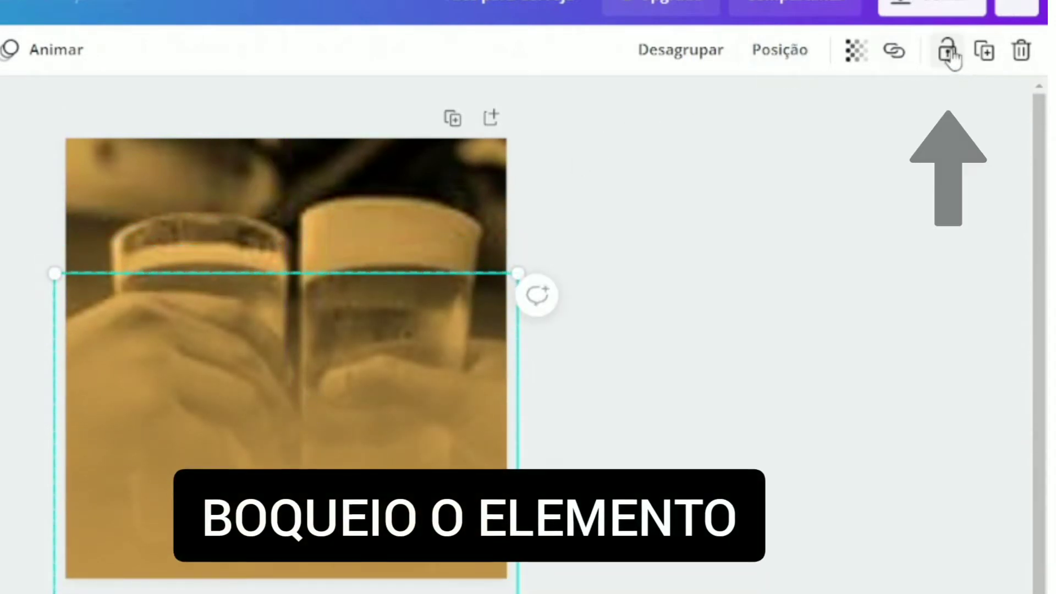
- Lock the grouped gradients in place
{"action": "left_click", "coordinate": [947, 51]}
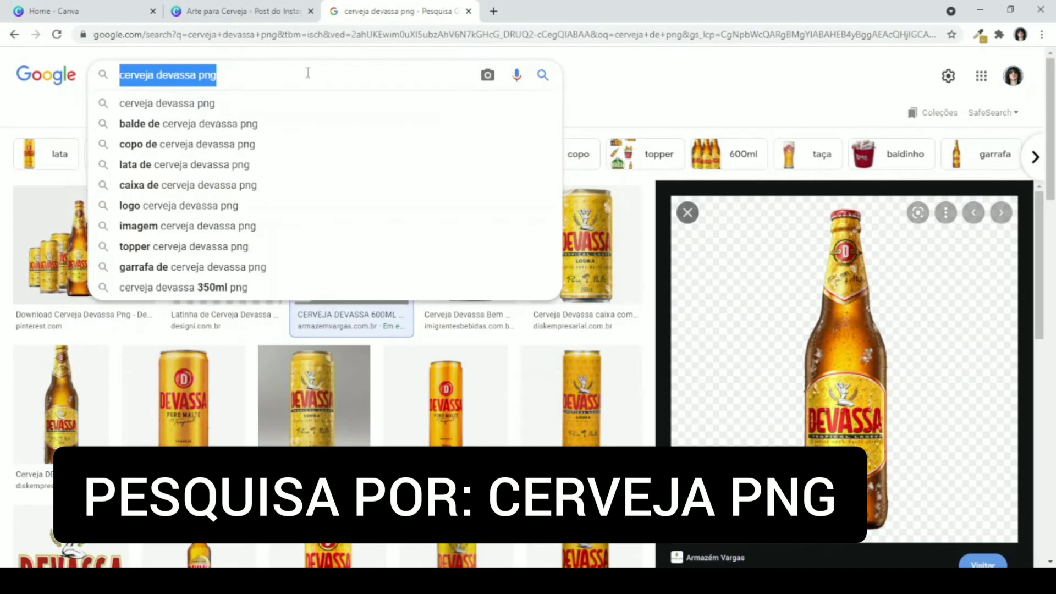
- Choose the transparent Devassa beer bottle in Google Images, and add its uploaded copy to the Canva post, slightly enlarged
{"action": "left_click", "coordinate": [651, 113]}
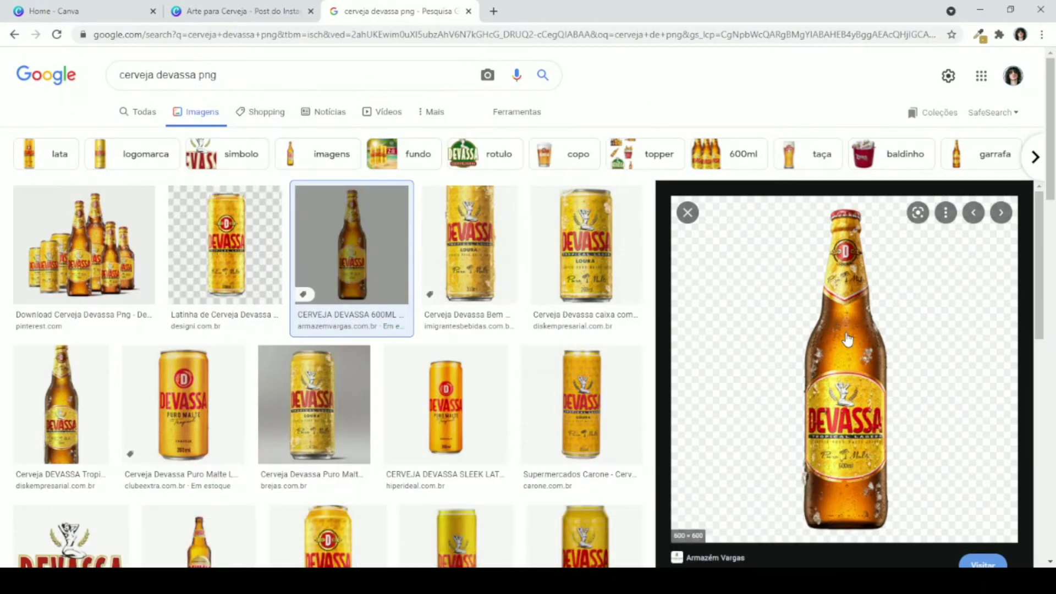
{"action": "scroll", "coordinate": [847, 339], "scroll_direction": "down", "scroll_amount": 1}
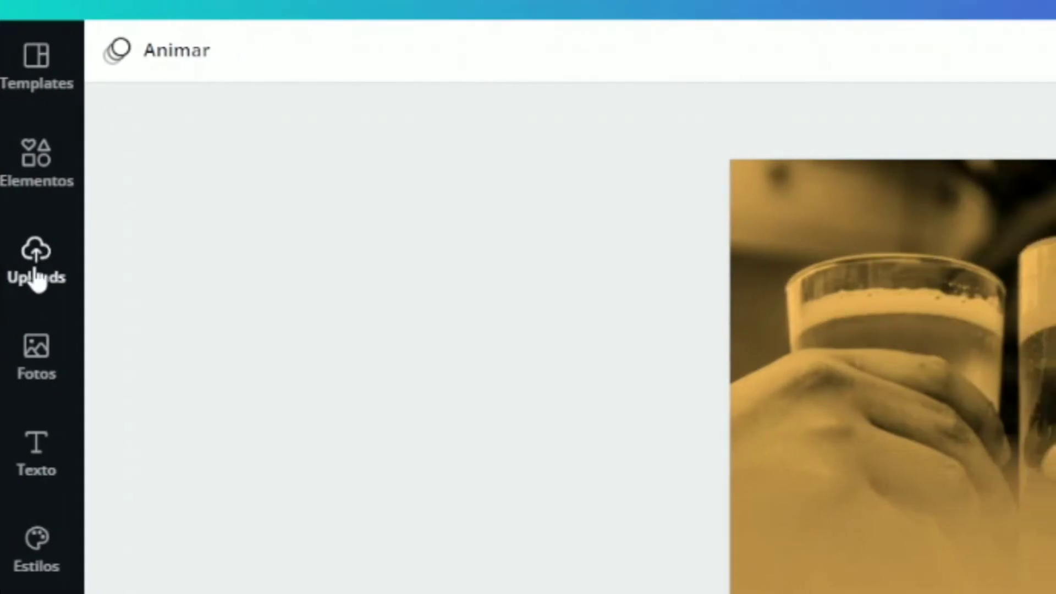
{"action": "left_click", "coordinate": [30, 266]}
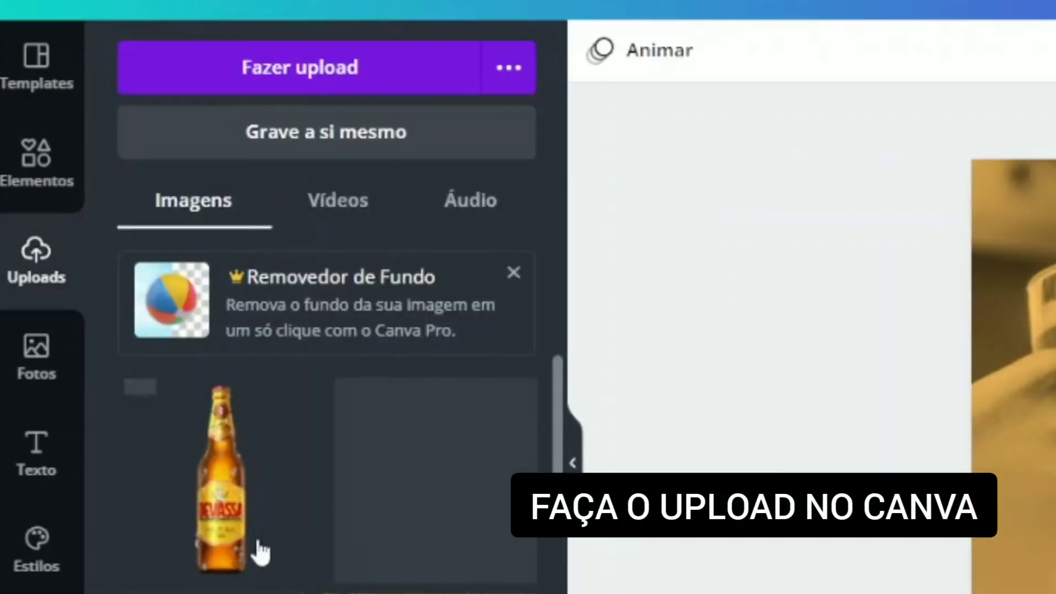
{"action": "left_click", "coordinate": [217, 506]}
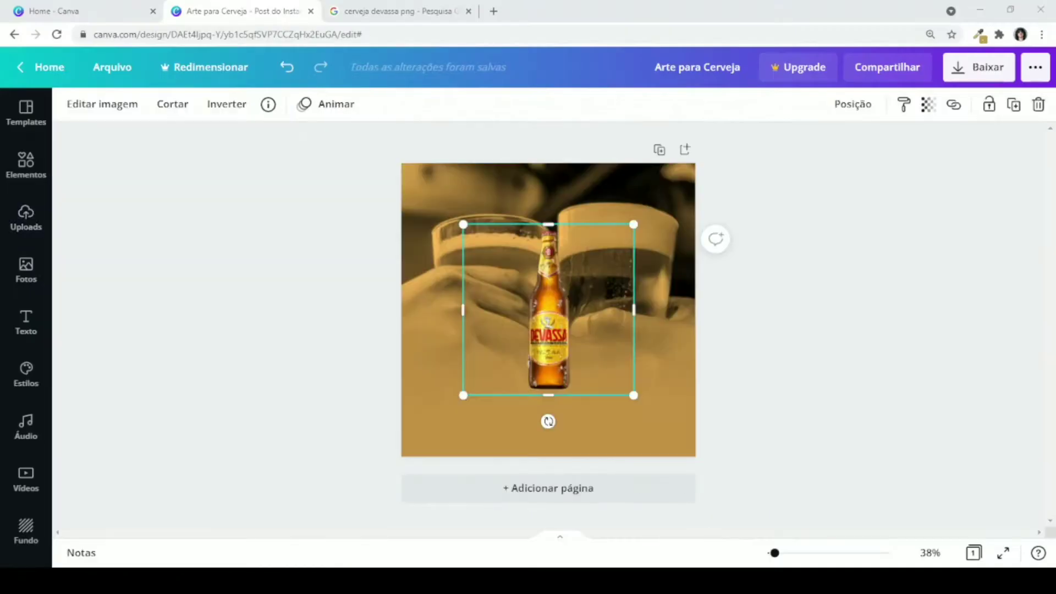
{"action": "left_click_drag", "start_coordinate": [634, 224], "coordinate": [636, 223]}
{"action": "left_click_drag", "start_coordinate": [774, 553], "coordinate": [778, 554]}
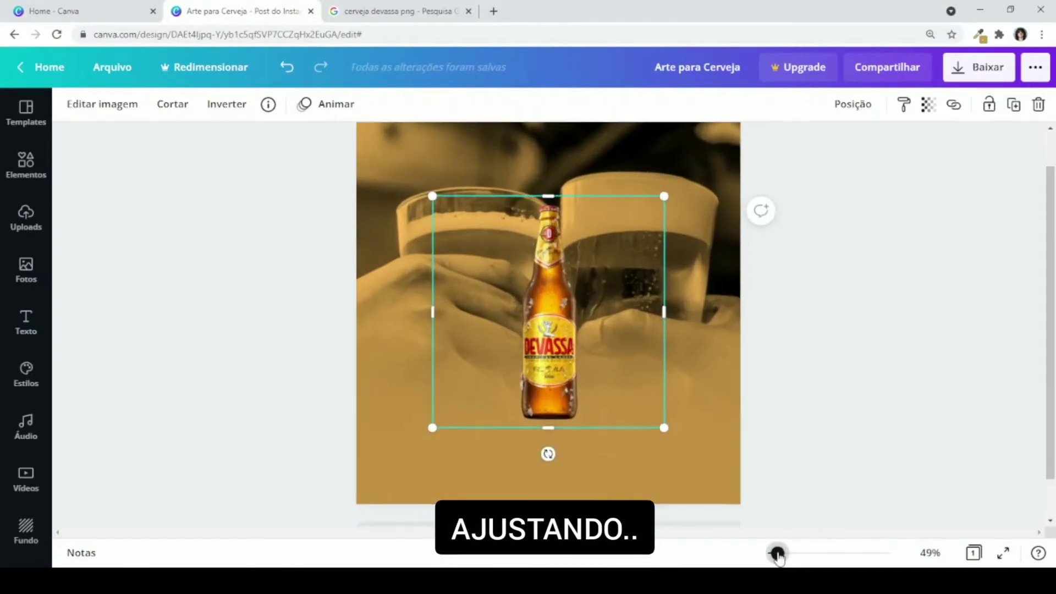
{"action": "scroll", "coordinate": [827, 372], "scroll_direction": "down", "scroll_amount": 1}
{"action": "scroll", "coordinate": [827, 373], "scroll_direction": "up", "scroll_amount": 1}
{"action": "left_click", "coordinate": [827, 372]}
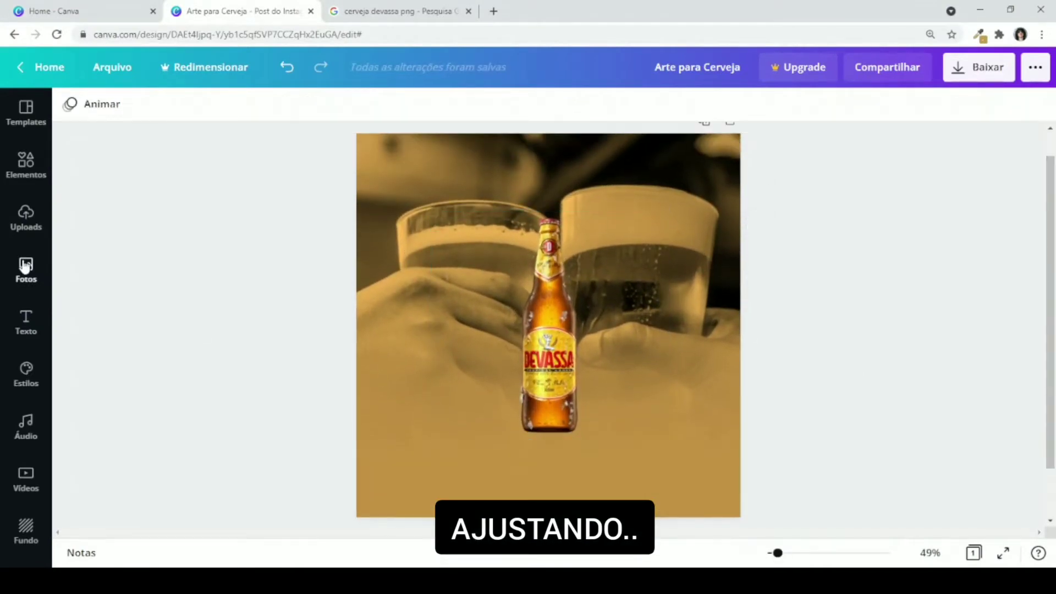
- Add the thick-outlined hollow square from the lines and shapes collection to the post
{"action": "left_click", "coordinate": [26, 175]}
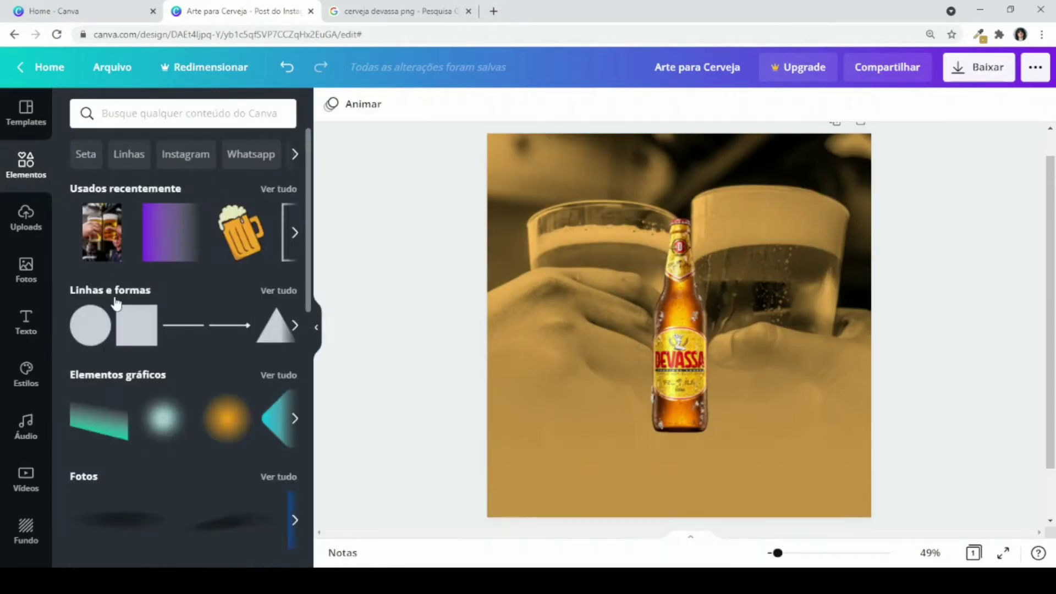
{"action": "left_click", "coordinate": [281, 289]}
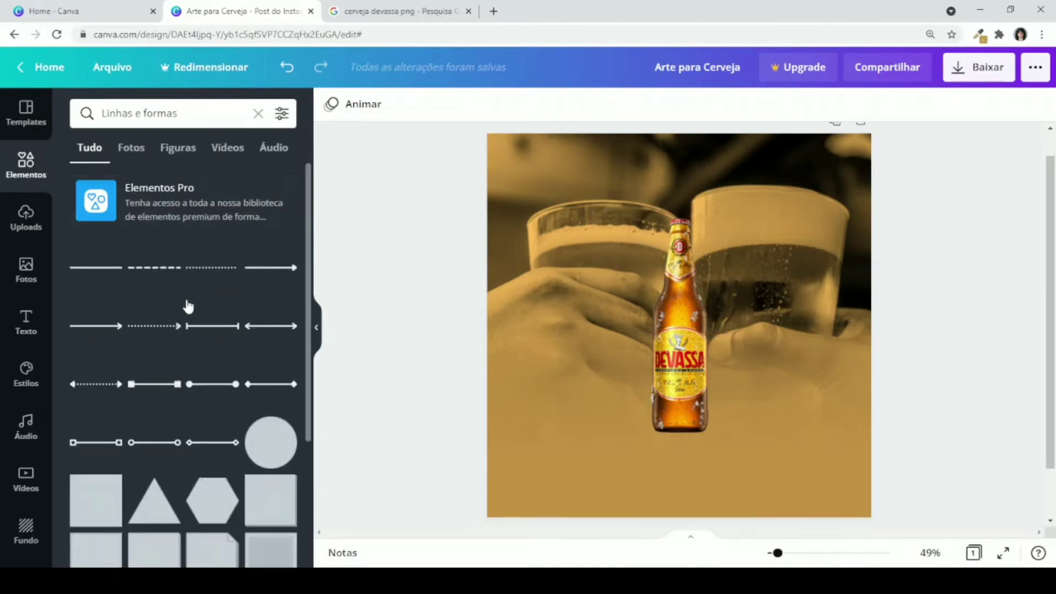
{"action": "scroll", "coordinate": [186, 304], "scroll_direction": "down", "scroll_amount": 5}
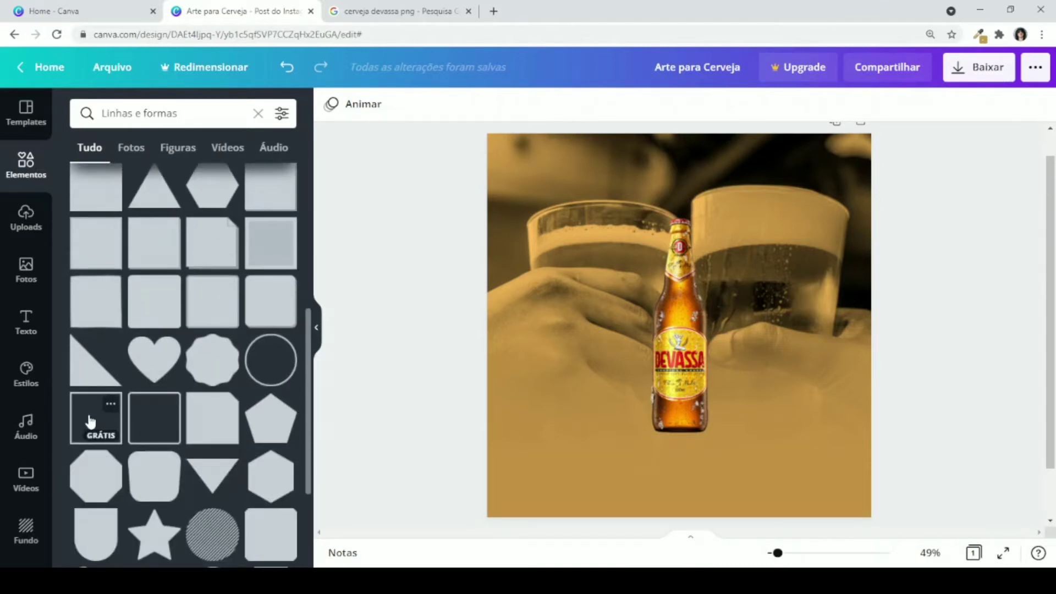
{"action": "left_click", "coordinate": [91, 421]}
{"action": "left_click", "coordinate": [317, 327]}
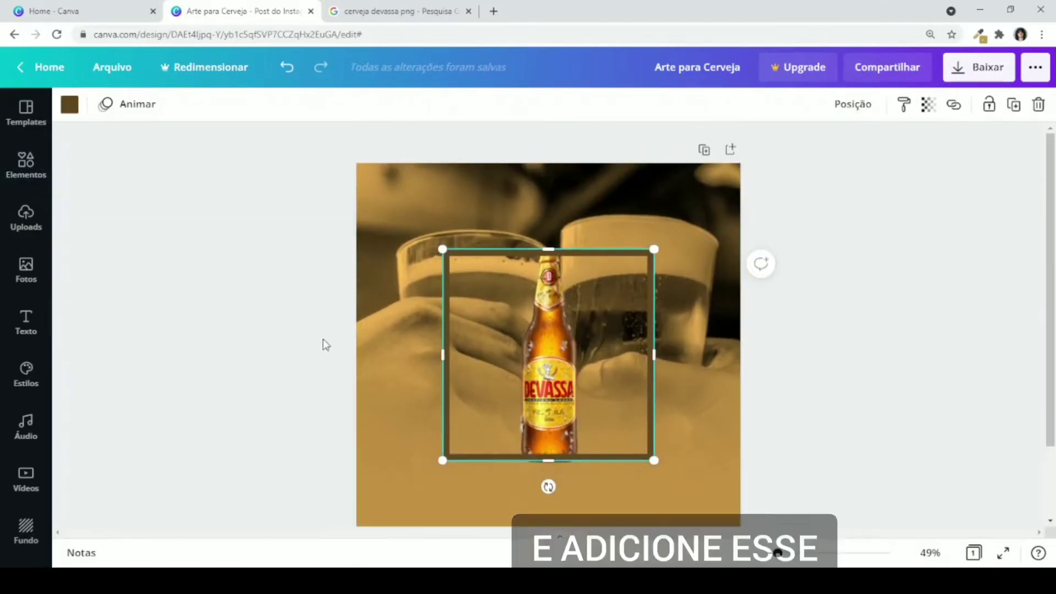
- Stretch the square outline past the page's upper edge, and center it horizontally with its lower side crossing the bottle label
{"action": "left_click_drag", "start_coordinate": [548, 249], "coordinate": [558, 129]}
{"action": "left_click_drag", "start_coordinate": [625, 418], "coordinate": [625, 345]}
{"action": "left_click_drag", "start_coordinate": [654, 254], "coordinate": [678, 254]}
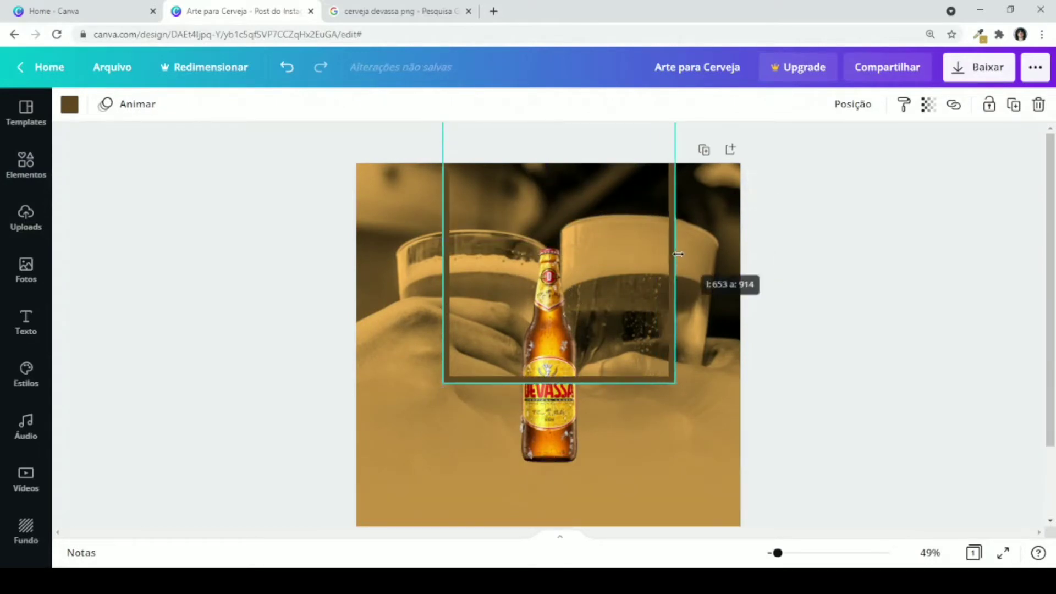
{"action": "left_click_drag", "start_coordinate": [622, 289], "coordinate": [612, 306]}
{"action": "left_click_drag", "start_coordinate": [664, 240], "coordinate": [638, 240]}
{"action": "left_click_drag", "start_coordinate": [587, 304], "coordinate": [600, 304]}
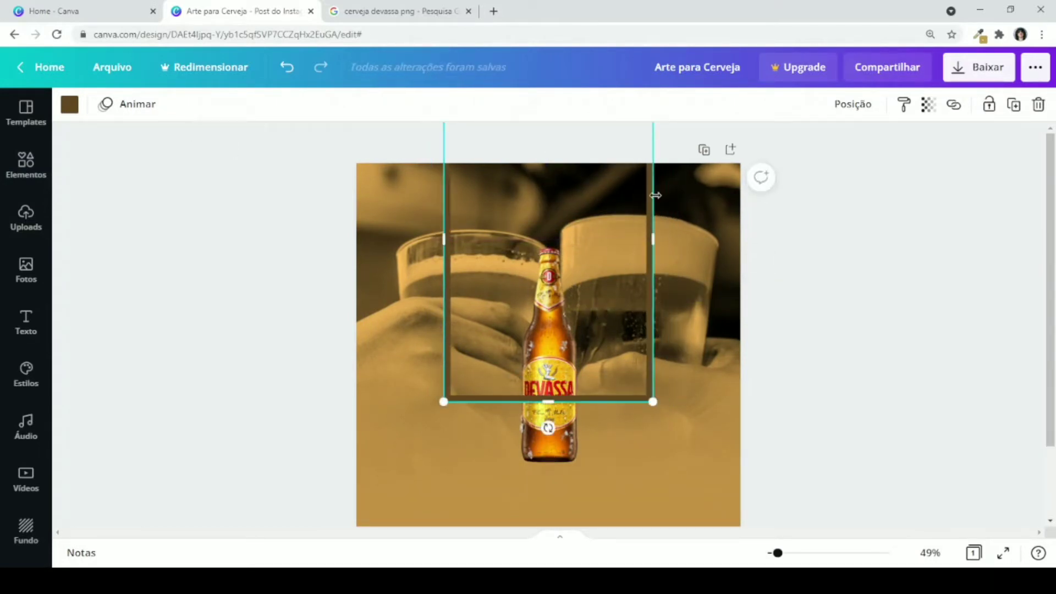
- Send the frame one layer backward behind the bottle and change its color to white
{"action": "left_click", "coordinate": [852, 104]}
{"action": "left_click", "coordinate": [751, 148]}
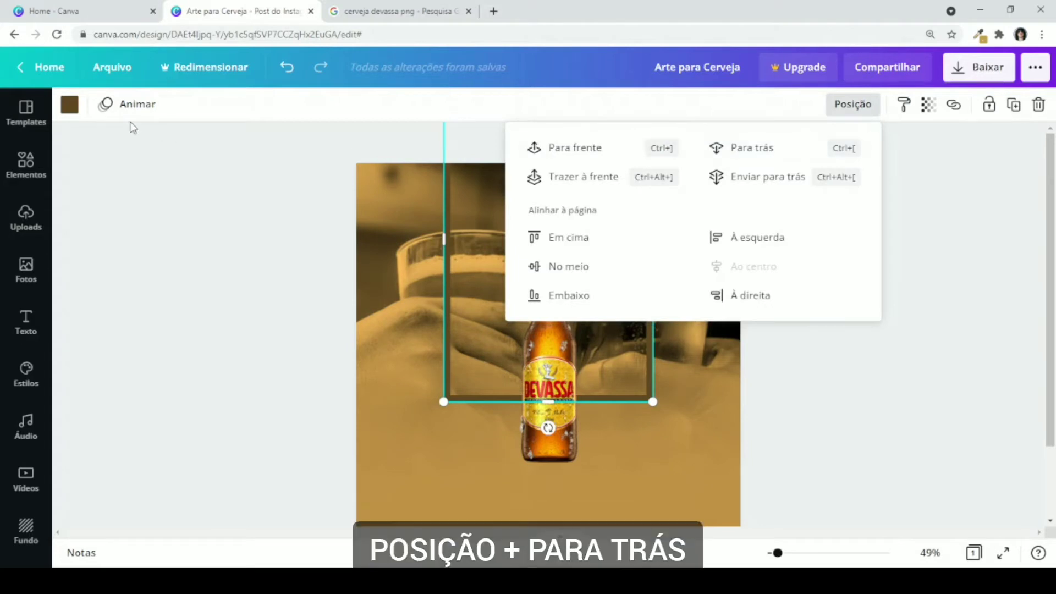
{"action": "left_click", "coordinate": [69, 105]}
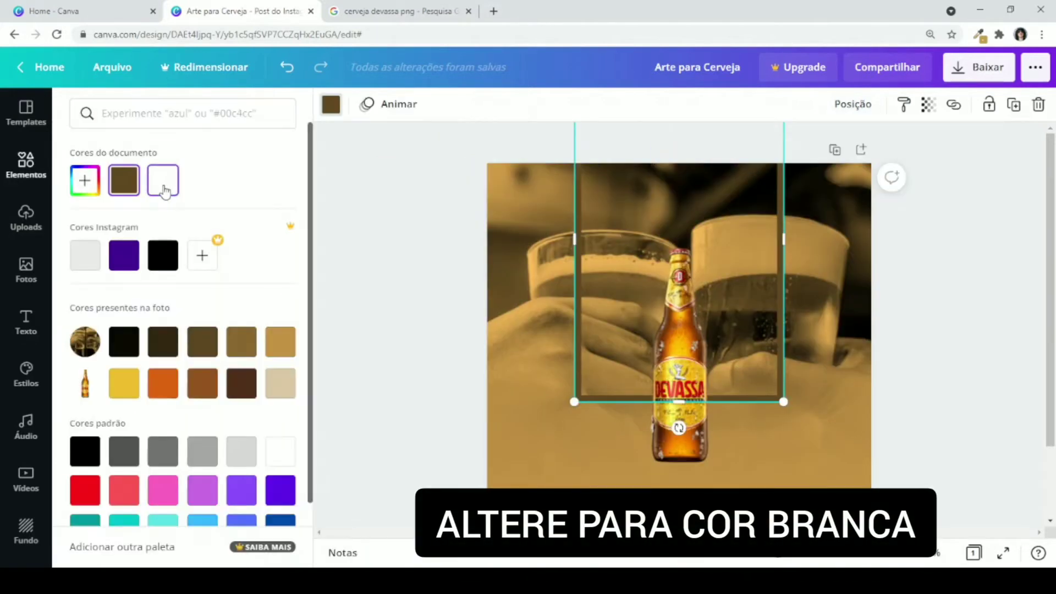
{"action": "left_click", "coordinate": [164, 188]}
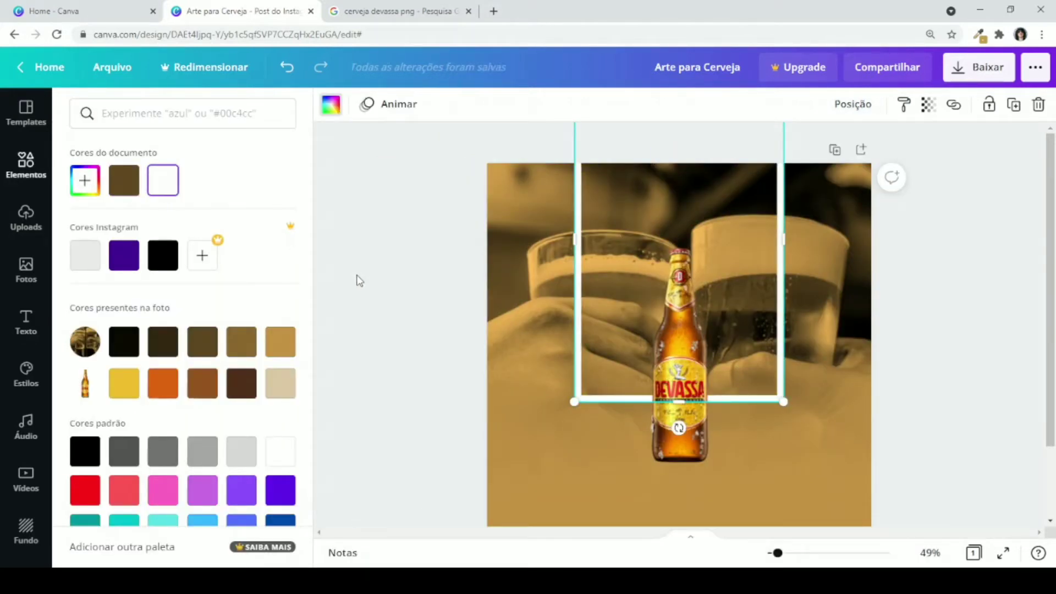
{"action": "left_click", "coordinate": [316, 281]}
{"action": "left_click", "coordinate": [341, 287]}
- Enlarge the bottle slightly and align it to the horizontal center of the page
{"action": "left_click", "coordinate": [548, 306]}
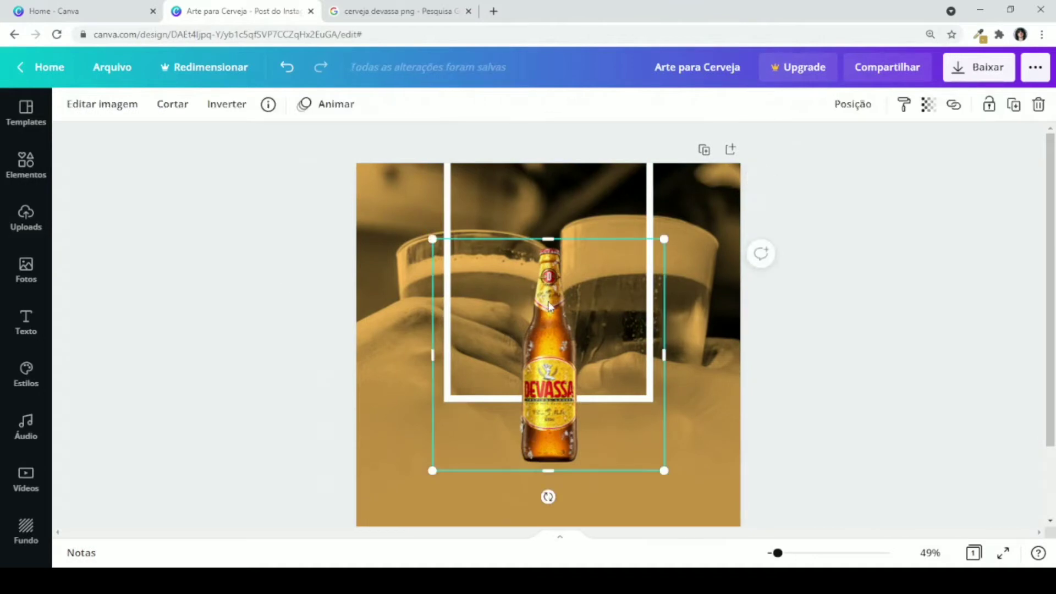
{"action": "left_click_drag", "start_coordinate": [664, 239], "coordinate": [673, 230]}
{"action": "left_click", "coordinate": [853, 104]}
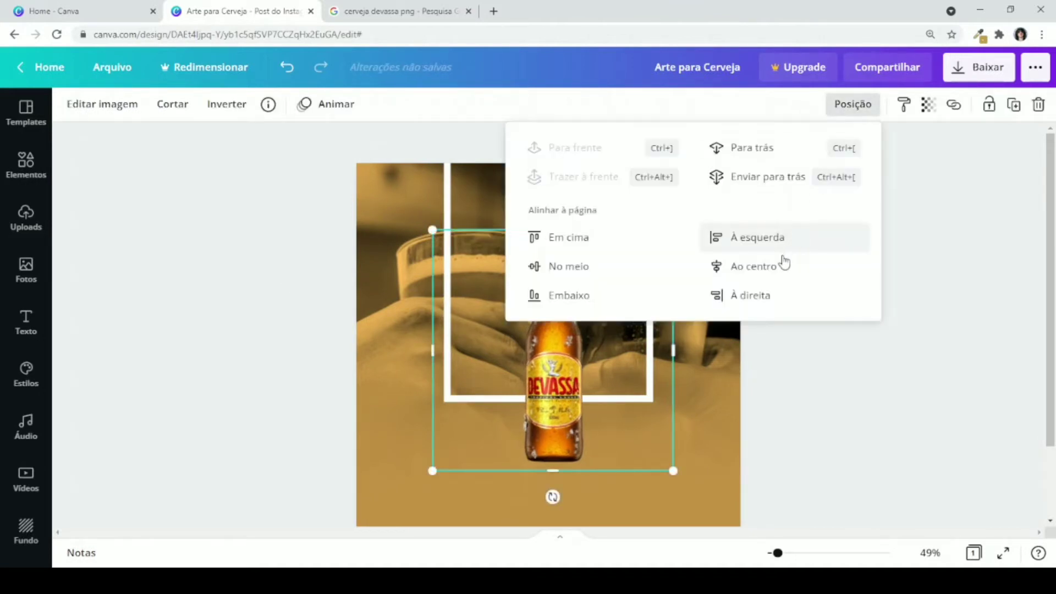
{"action": "left_click", "coordinate": [775, 265]}
{"action": "left_click", "coordinate": [941, 244]}
{"action": "left_click", "coordinate": [938, 238]}
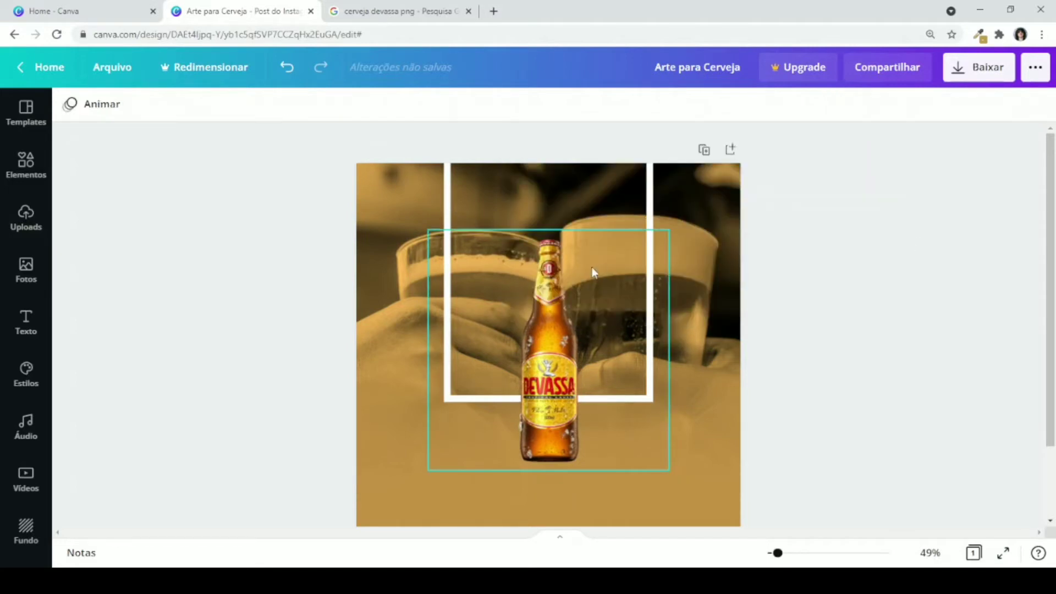
- Select the bottle and the white frame together and lock both
{"action": "left_click", "coordinate": [561, 269]}
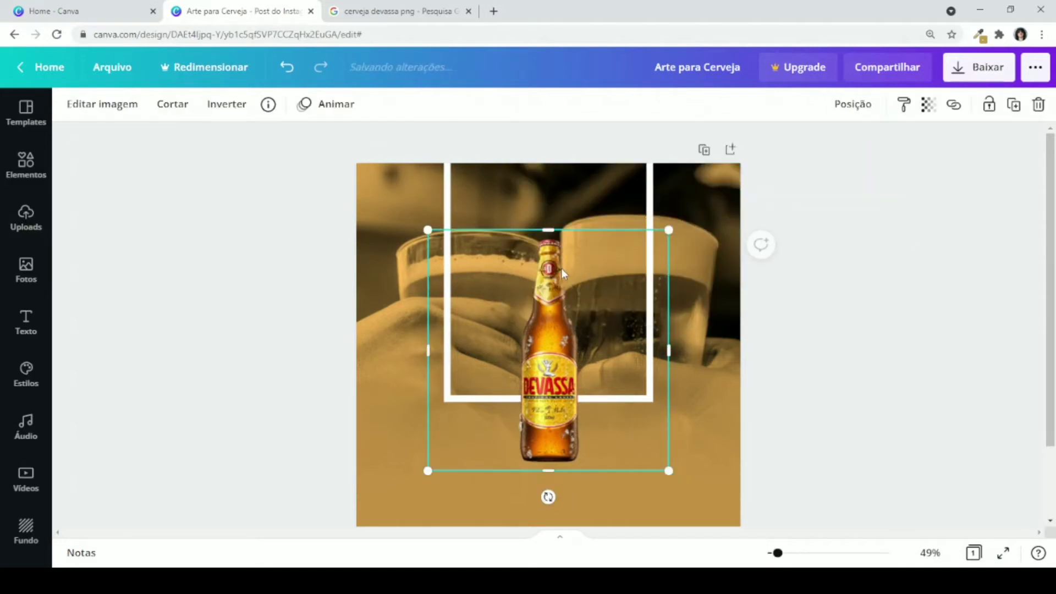
{"action": "left_click", "coordinate": [649, 204], "text": "shift"}
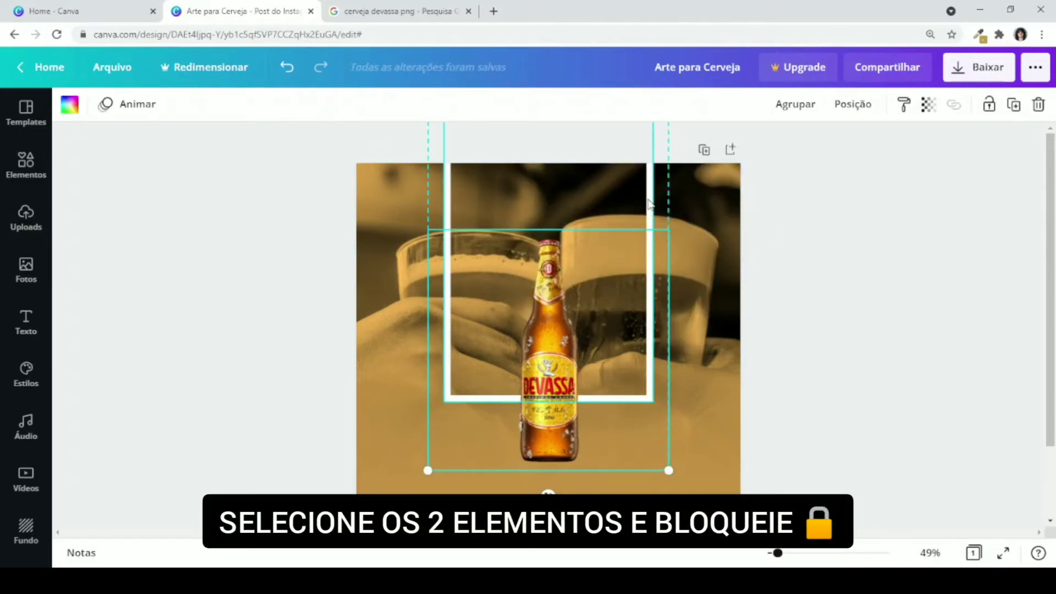
{"action": "left_click", "coordinate": [988, 106]}
- Insert a circle, shrink it to about a quarter of the page width, and place it over the frame's right side
{"action": "key", "text": "c"}
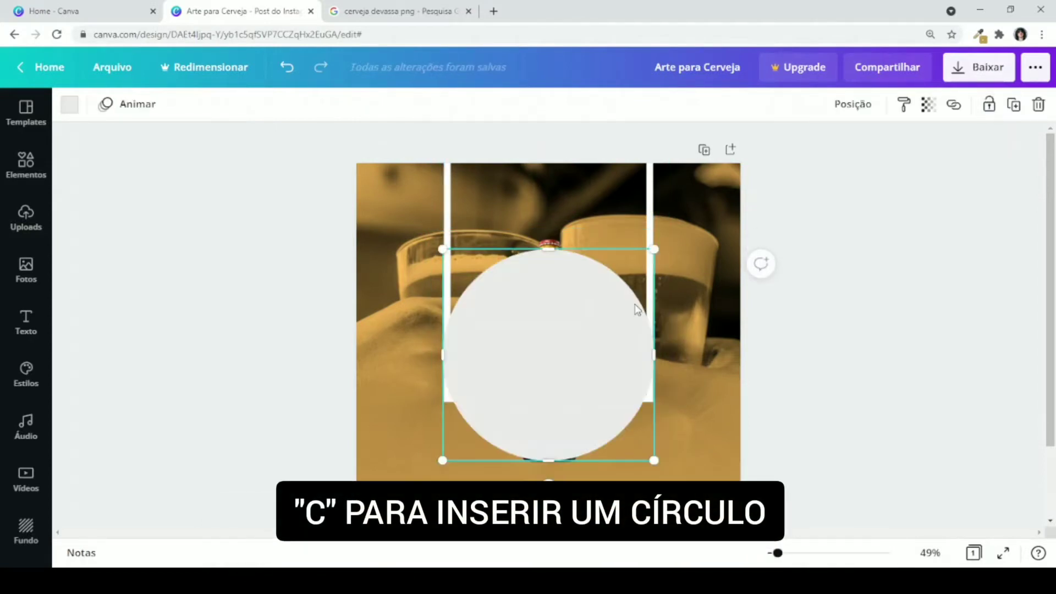
{"action": "left_click_drag", "start_coordinate": [440, 463], "coordinate": [552, 355]}
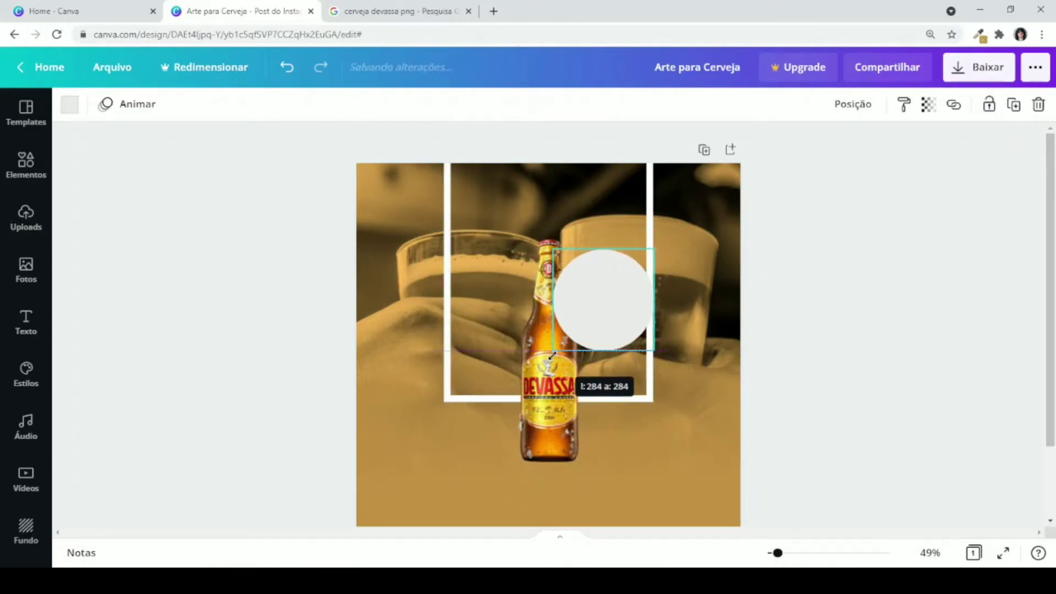
{"action": "left_click_drag", "start_coordinate": [603, 325], "coordinate": [639, 304]}
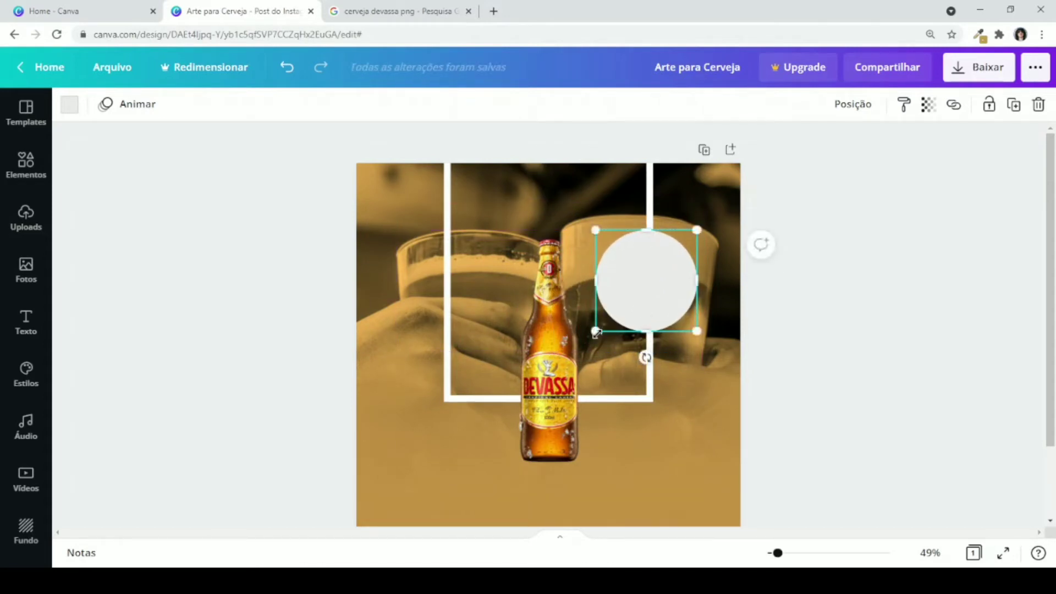
{"action": "left_click_drag", "start_coordinate": [596, 332], "coordinate": [600, 327]}
{"action": "left_click_drag", "start_coordinate": [641, 281], "coordinate": [644, 299]}
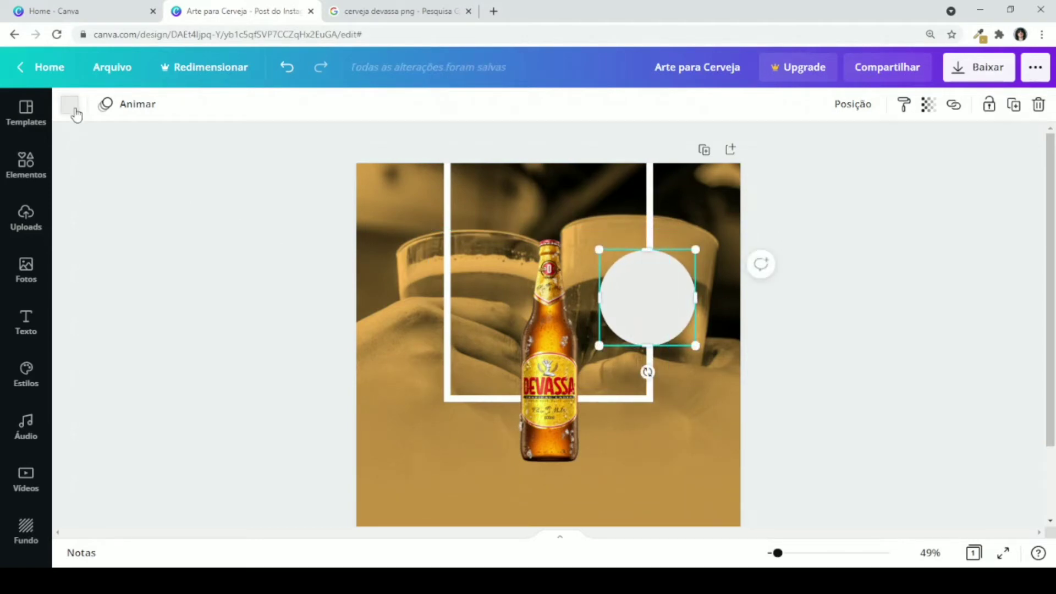
- Color the circle with the photo palette's dark brown and set its transparency to 91
{"action": "left_click", "coordinate": [71, 107]}
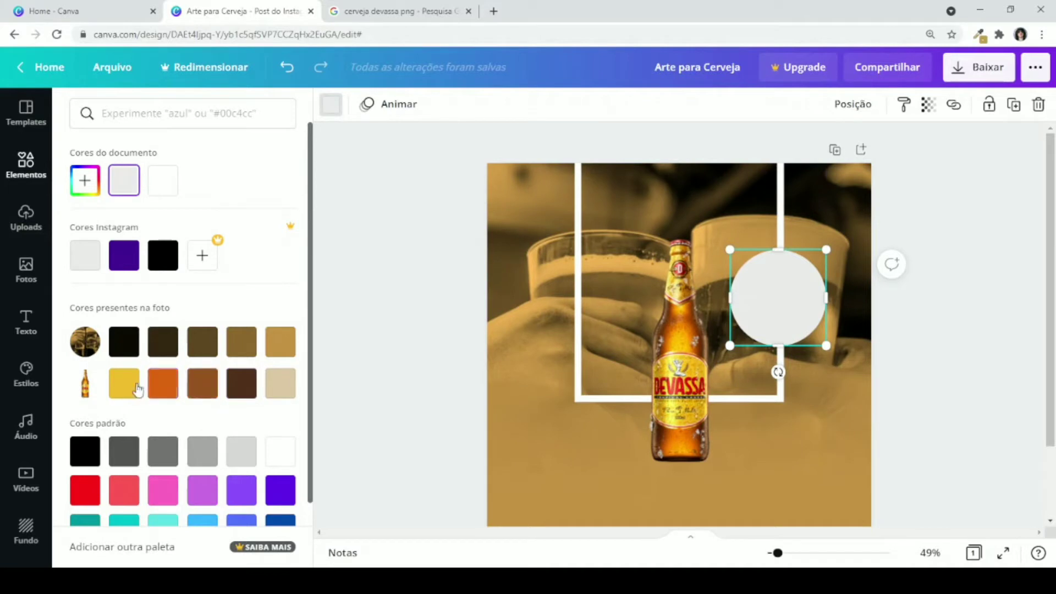
{"action": "left_click", "coordinate": [163, 344]}
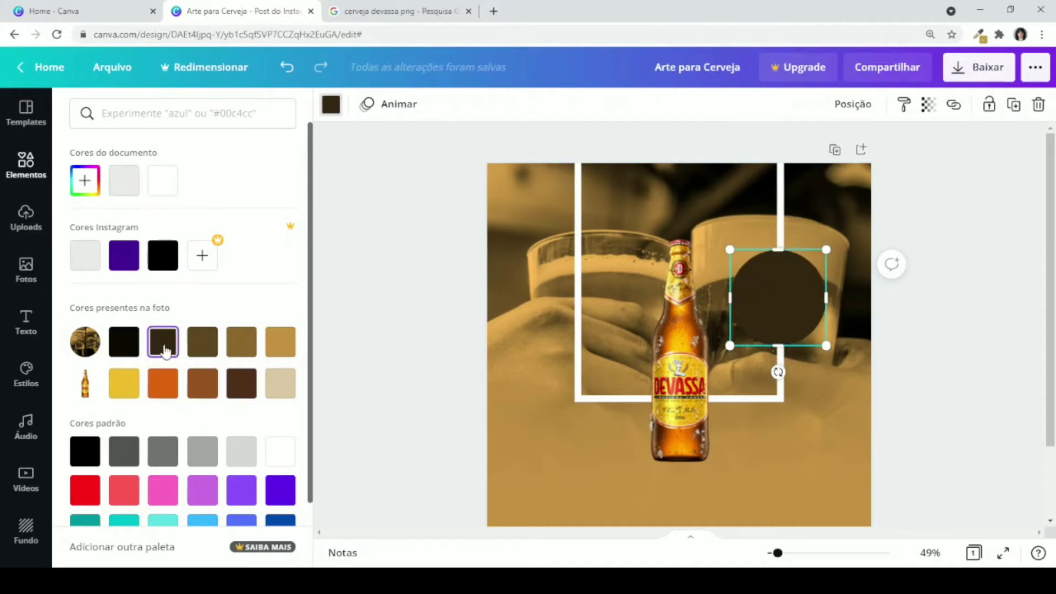
{"action": "left_click", "coordinate": [401, 284]}
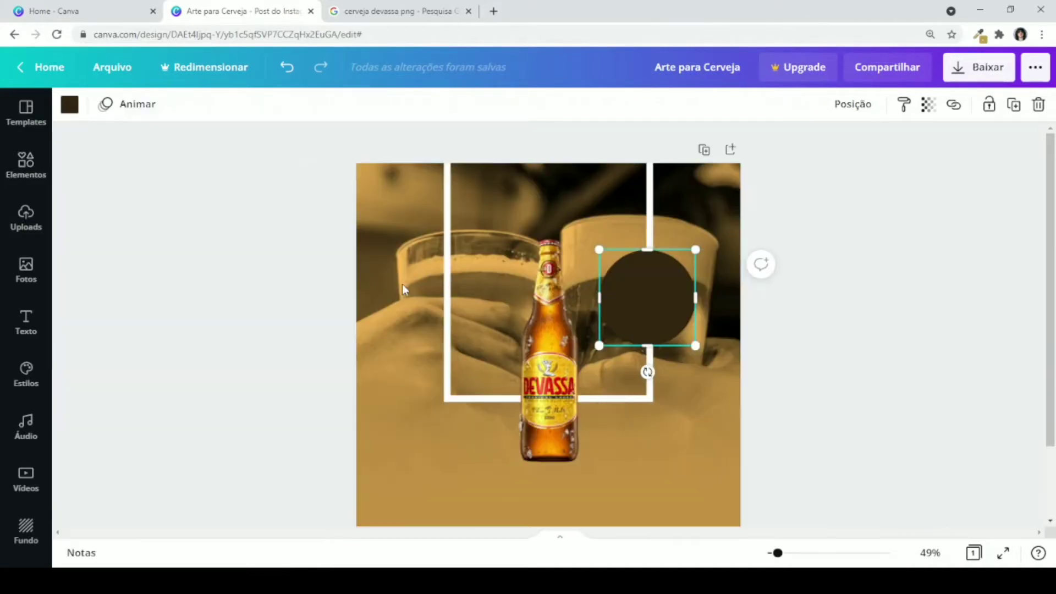
{"action": "left_click", "coordinate": [929, 105]}
{"action": "left_click_drag", "start_coordinate": [879, 154], "coordinate": [873, 154]}
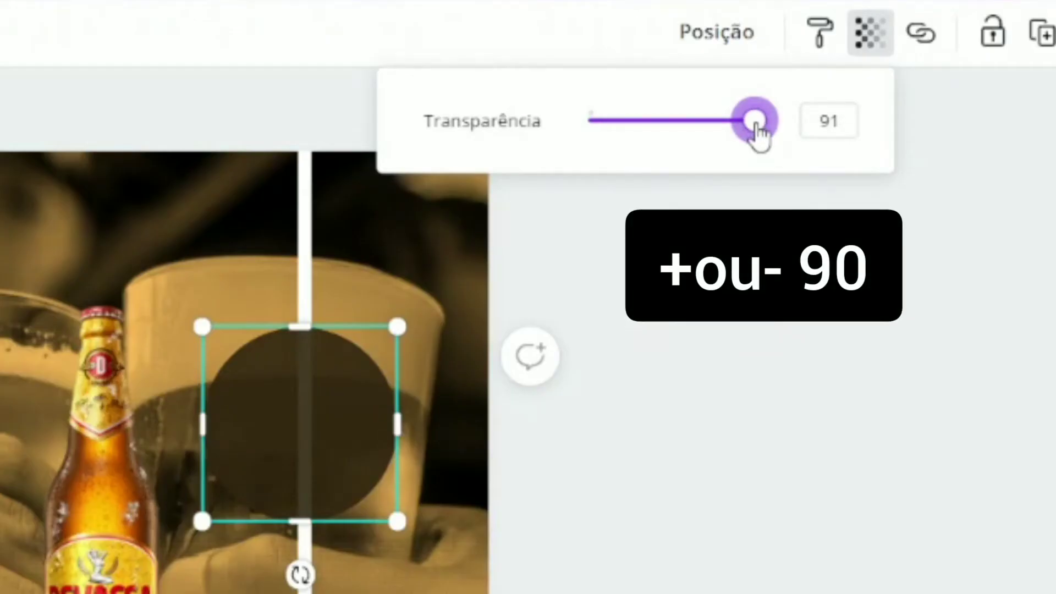
{"action": "left_click", "coordinate": [260, 422]}
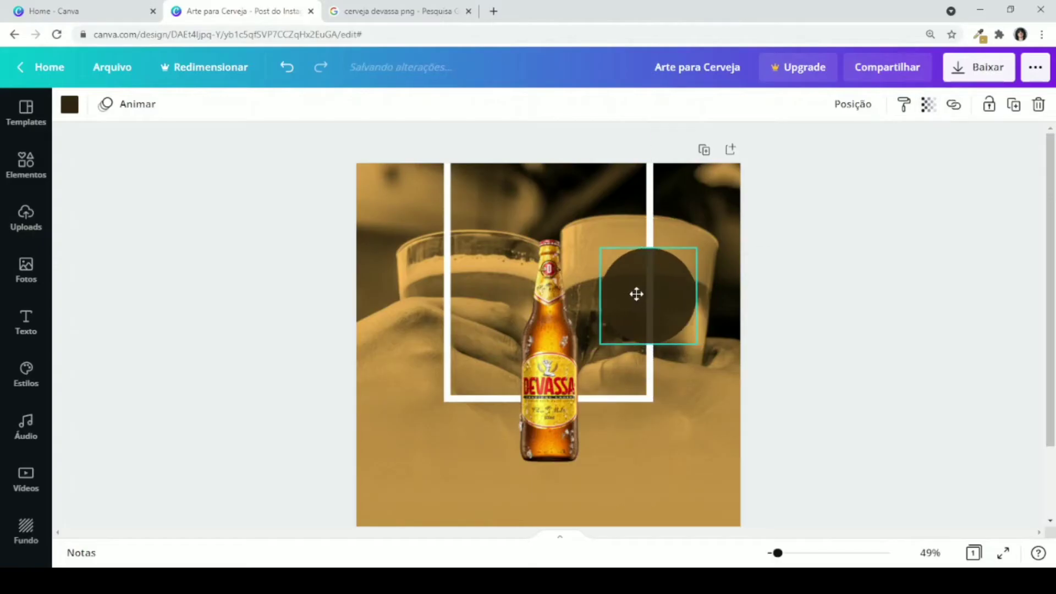
{"action": "left_click", "coordinate": [652, 392]}
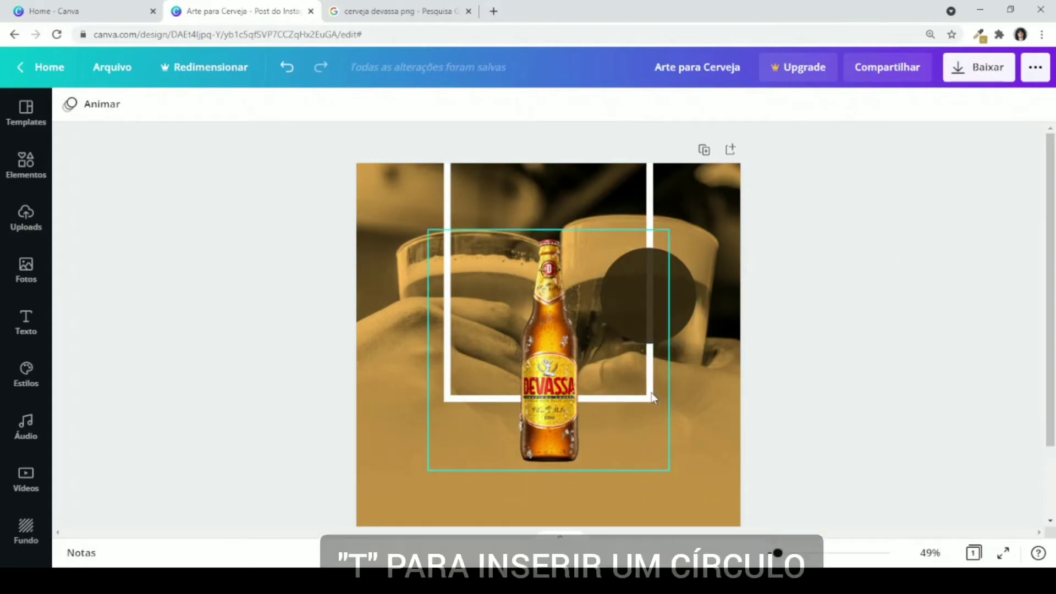
- Add a text box reading "apenas", switch it to uppercase and select all of its text
{"action": "key", "text": "t"}
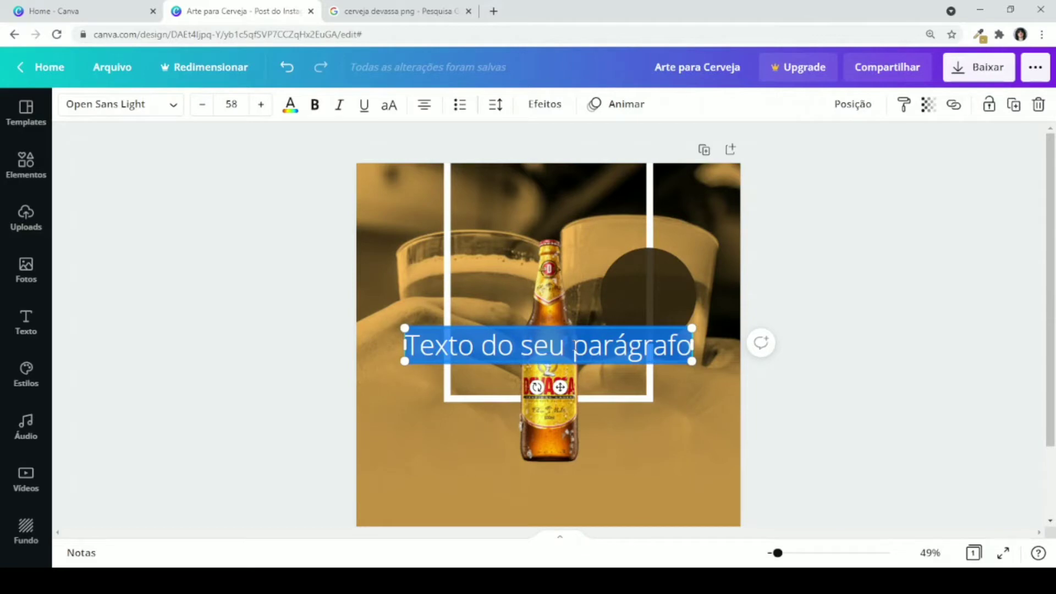
{"action": "type", "text": "apenas"}
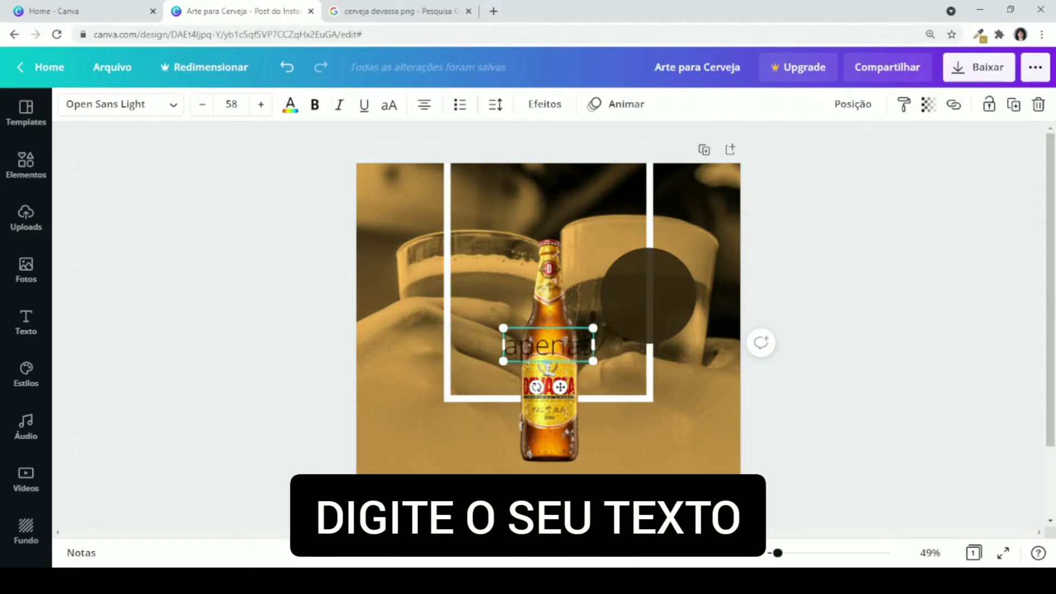
{"action": "left_click", "coordinate": [391, 105]}
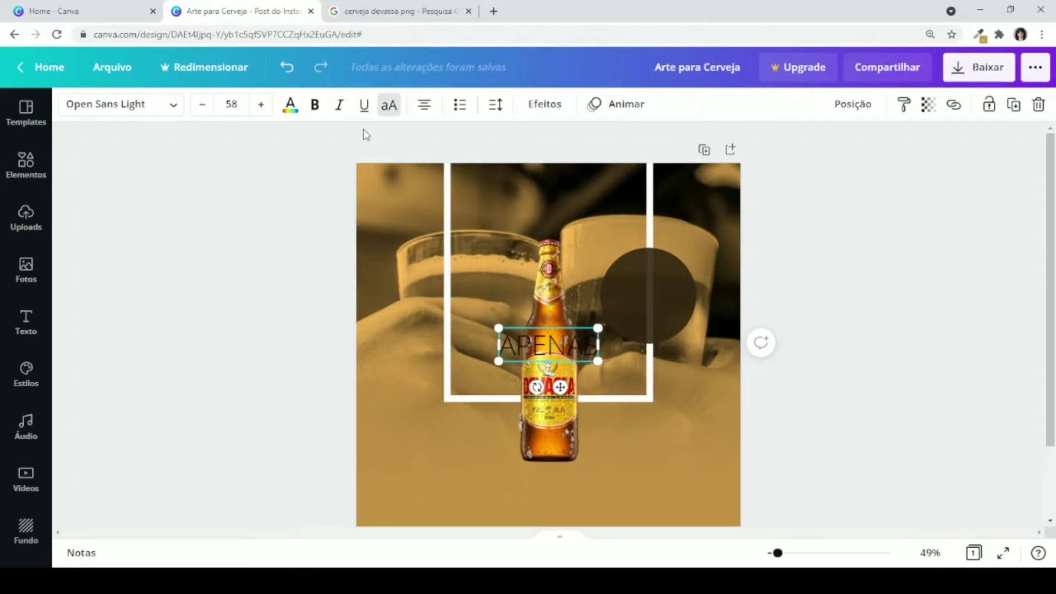
{"action": "key", "text": "ctrl+a"}
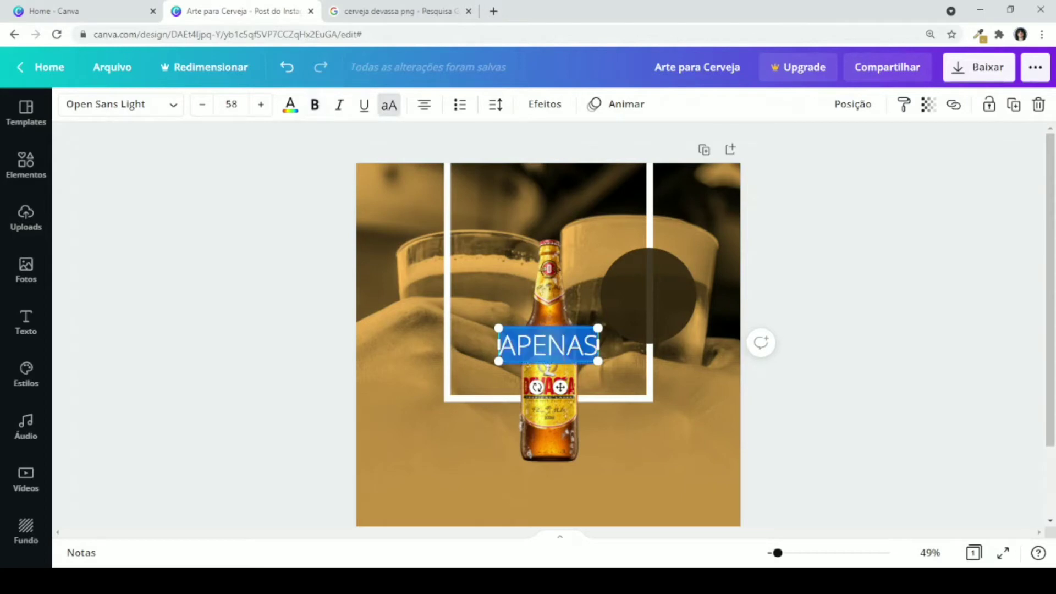
- Make the "APENAS" text bold and white, shrink it to size 21.4 and place it in the dark circle's upper part
{"action": "left_click", "coordinate": [318, 110]}
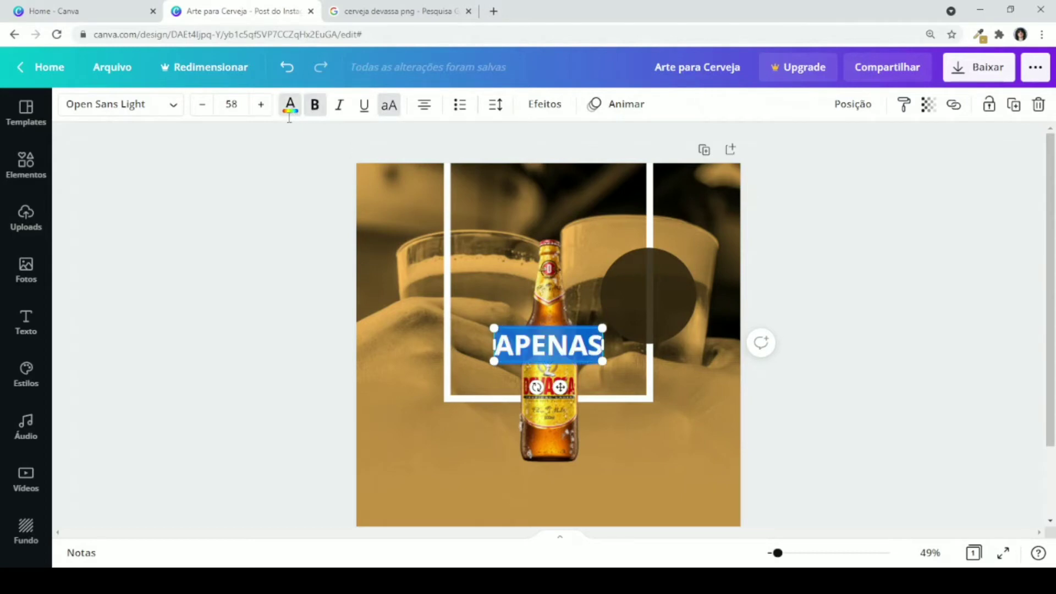
{"action": "left_click", "coordinate": [290, 106]}
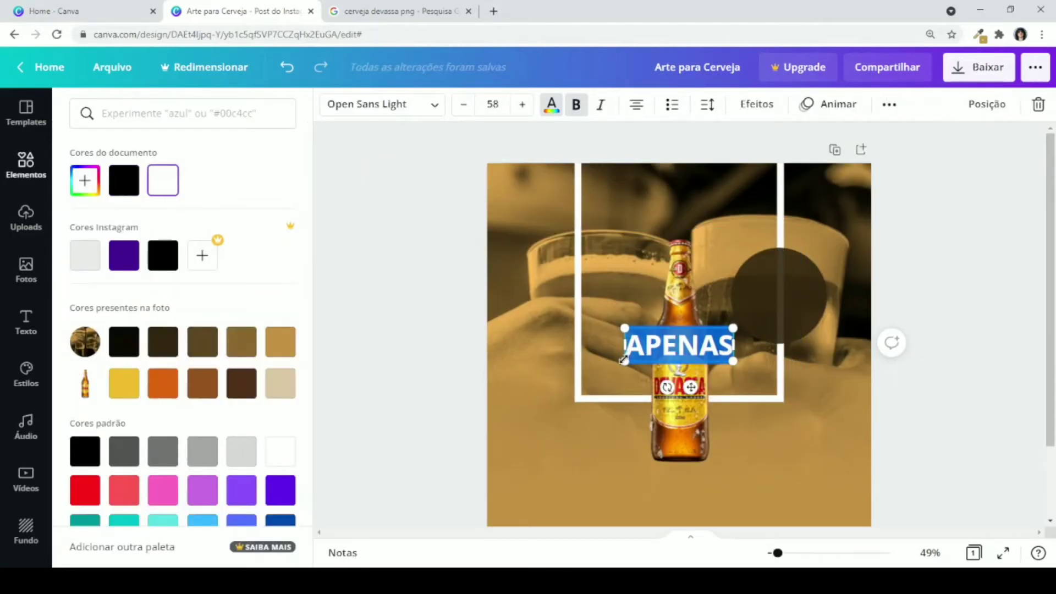
{"action": "left_click_drag", "start_coordinate": [623, 359], "coordinate": [784, 306]}
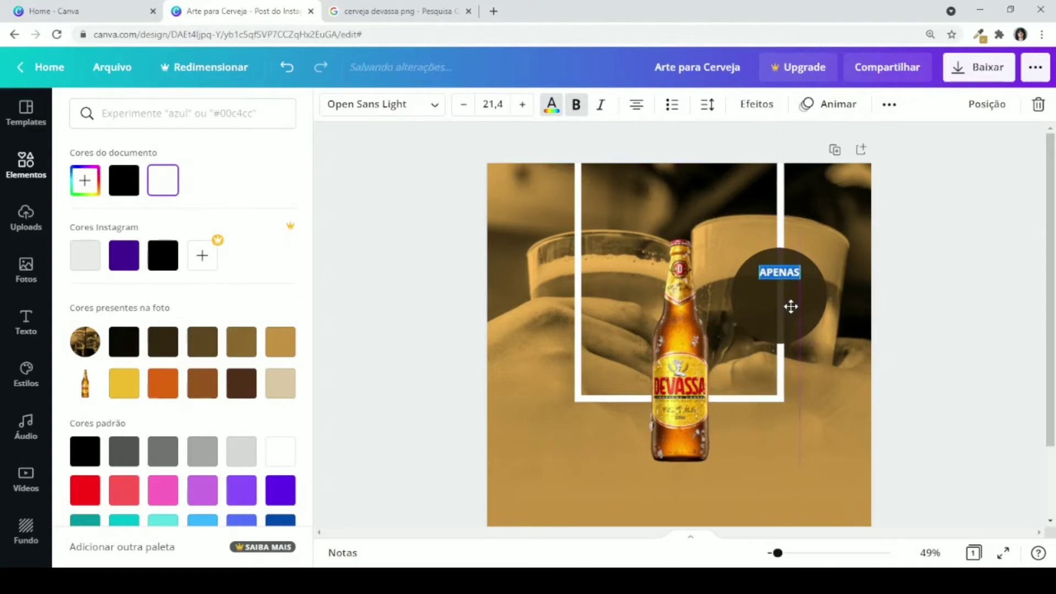
{"action": "left_click", "coordinate": [903, 265]}
{"action": "left_click", "coordinate": [903, 261]}
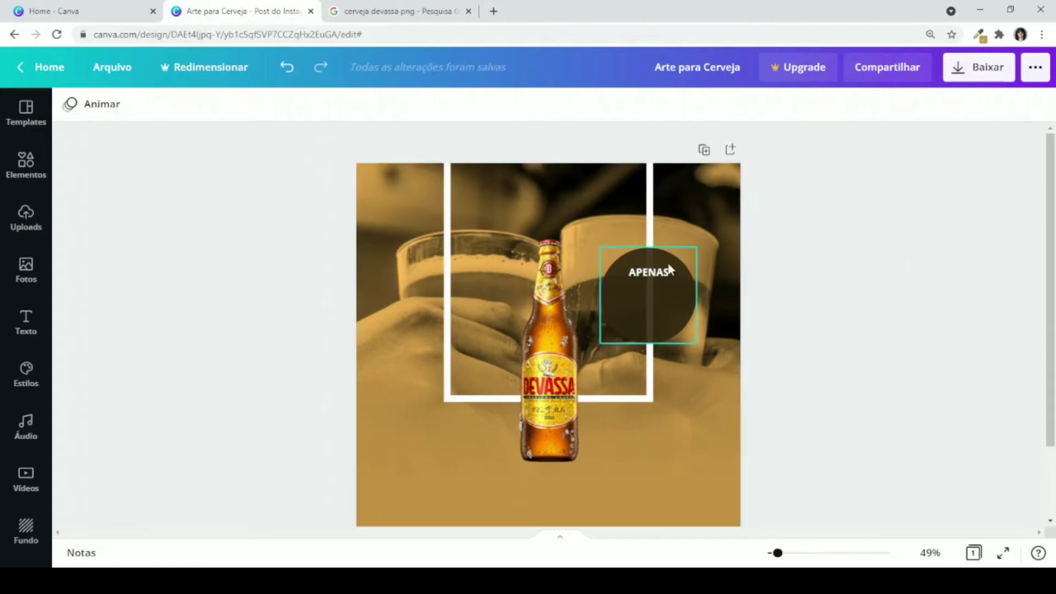
- Set the "APENAS" text's font to Horizon and shrink it to size 18.7, centered in the circle's upper part
{"action": "left_click", "coordinate": [646, 273]}
{"action": "left_click", "coordinate": [175, 106]}
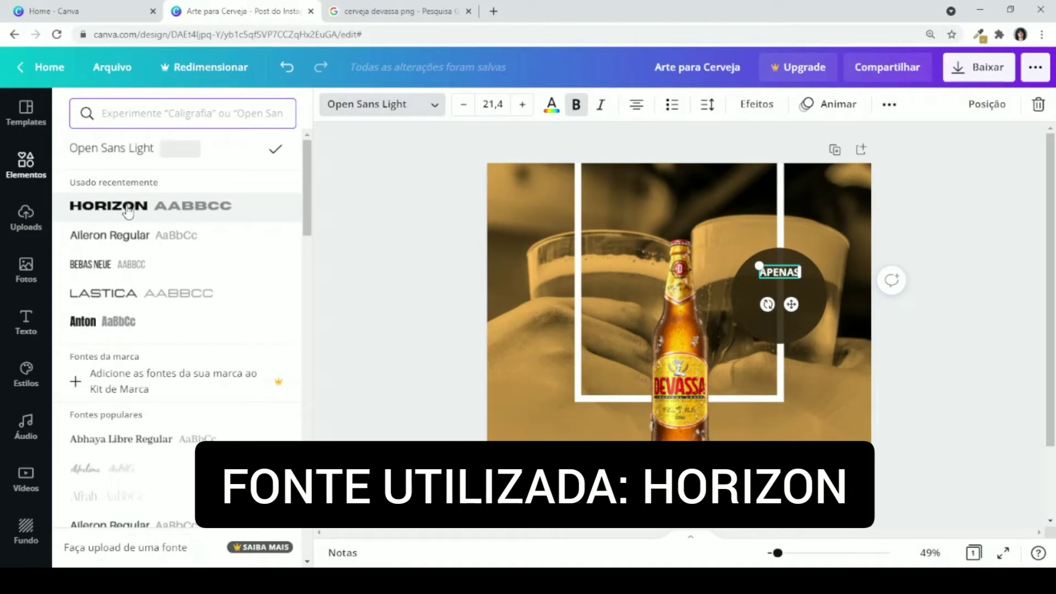
{"action": "left_click", "coordinate": [127, 206]}
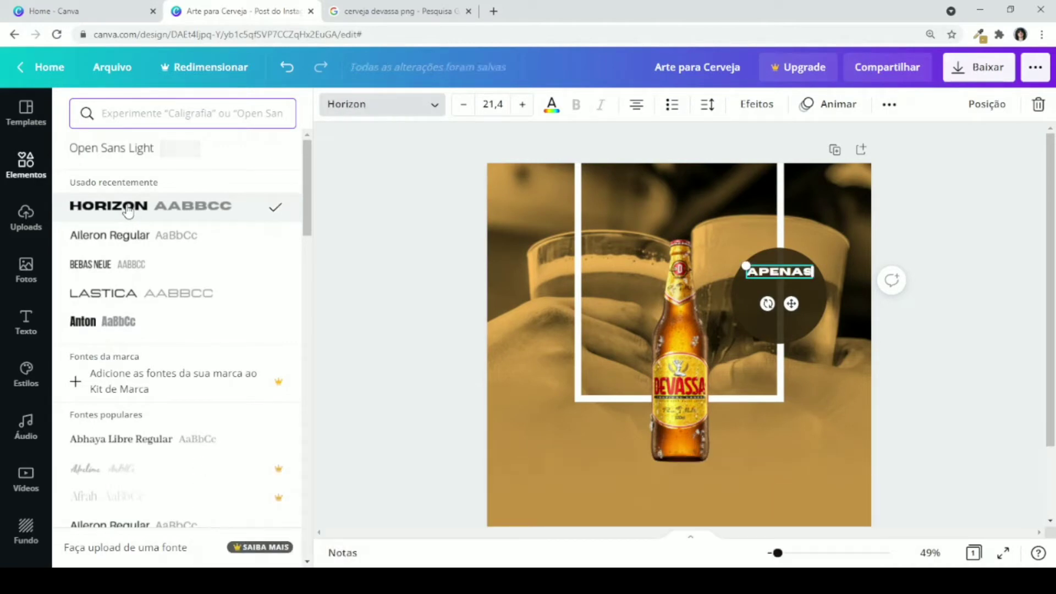
{"action": "left_click", "coordinate": [352, 269]}
{"action": "left_click", "coordinate": [302, 267]}
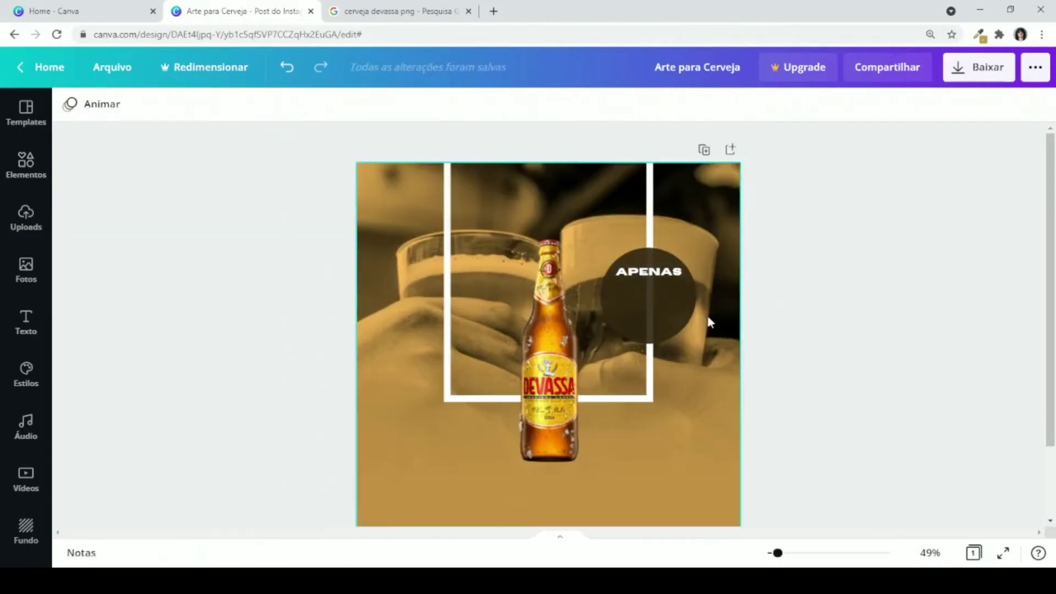
{"action": "left_click", "coordinate": [648, 271]}
{"action": "left_click_drag", "start_coordinate": [686, 278], "coordinate": [662, 302]}
{"action": "key", "text": "Escape"}
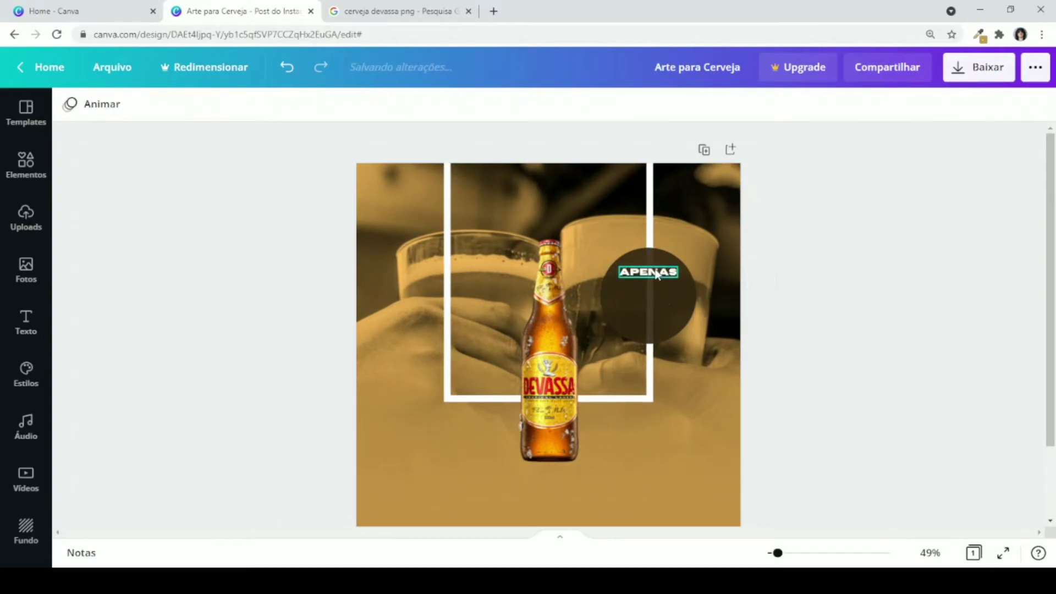
- Duplicate the "APENAS" text, change the copy to "R$" at size 14 and place it at the circle's left
{"action": "left_click", "coordinate": [648, 273]}
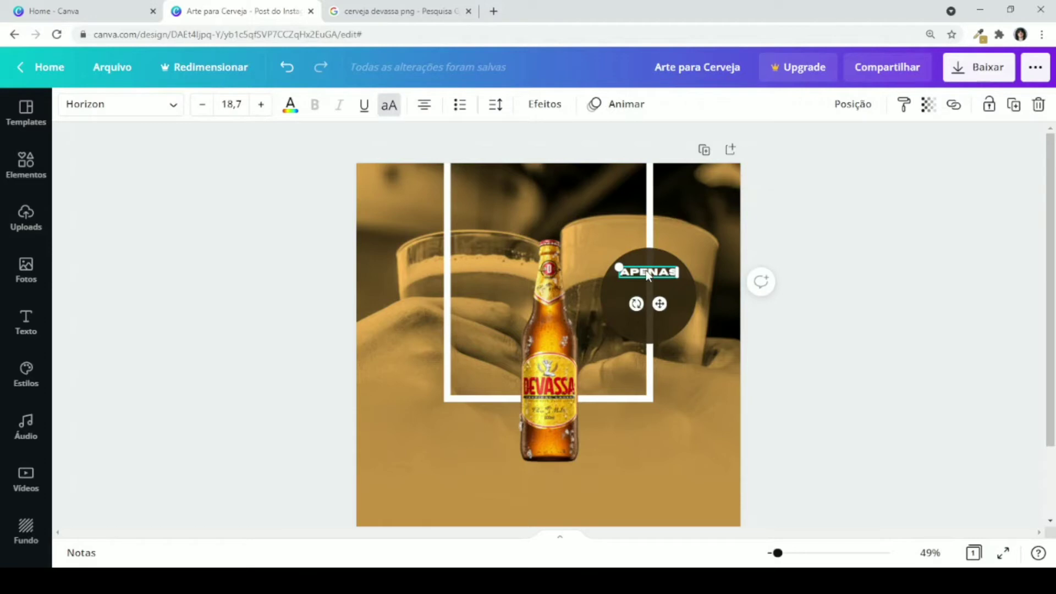
{"action": "key", "text": "ctrl+d"}
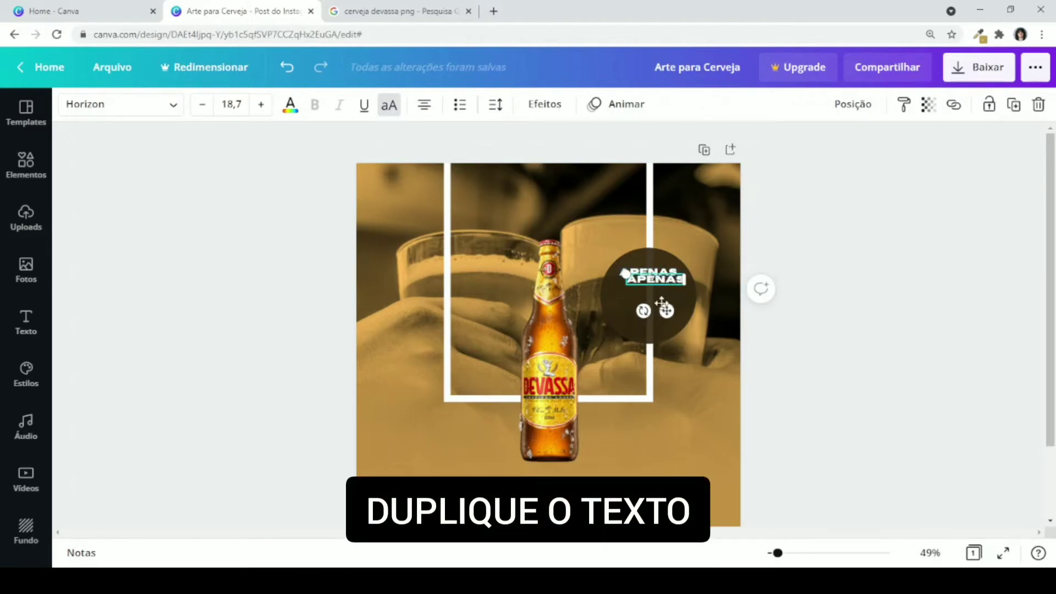
{"action": "left_click_drag", "start_coordinate": [666, 311], "coordinate": [648, 330]}
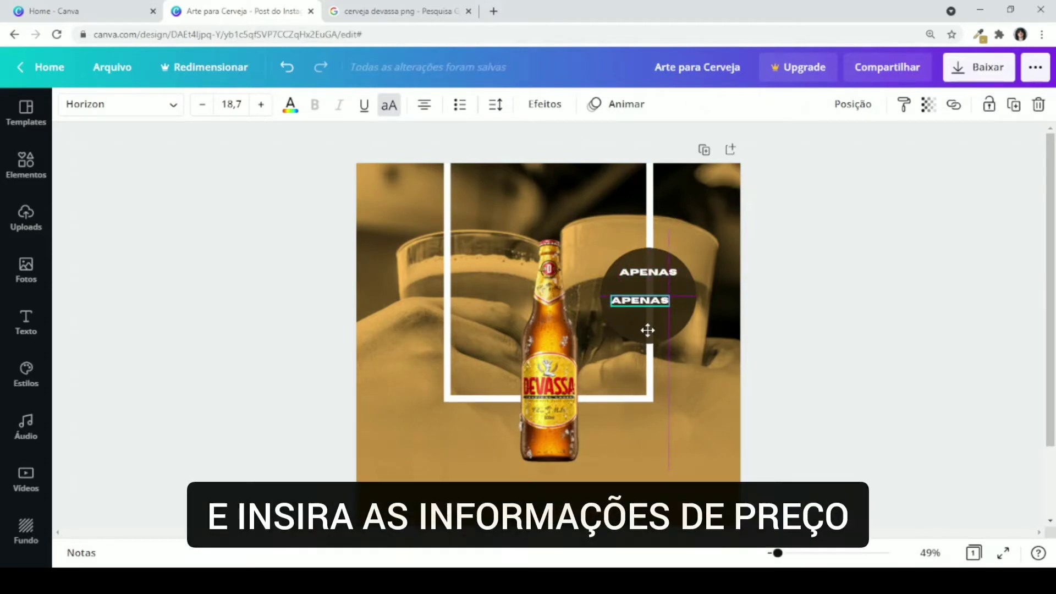
{"action": "left_click", "coordinate": [247, 103]}
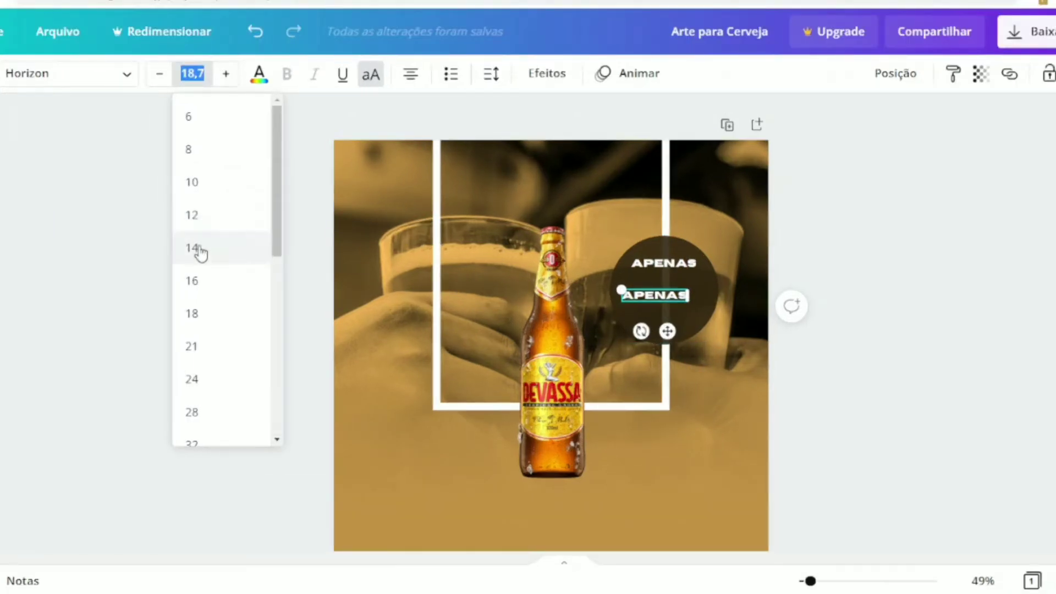
{"action": "left_click", "coordinate": [192, 254]}
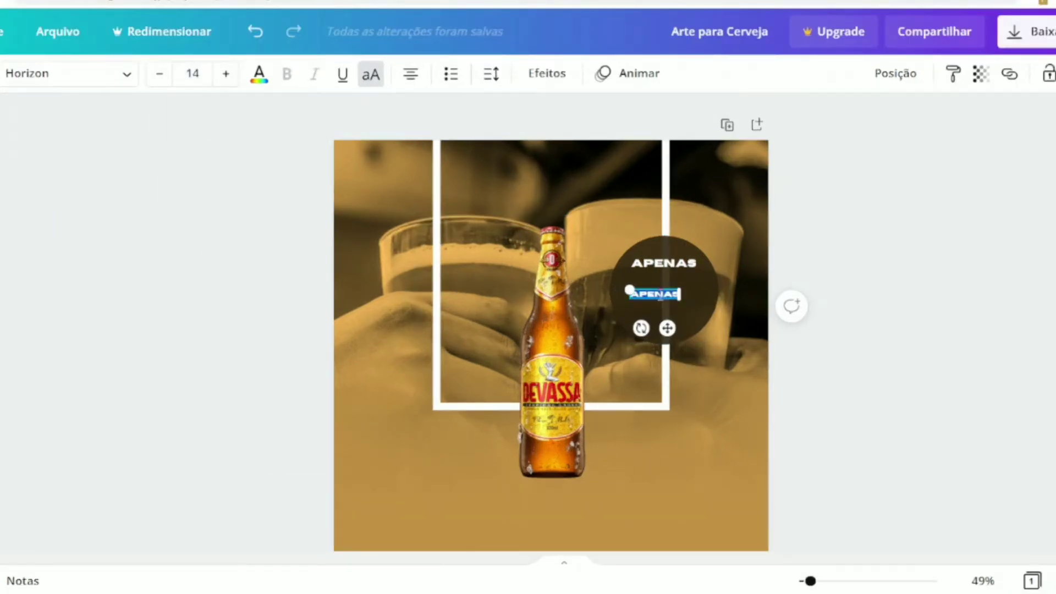
{"action": "left_click_drag", "start_coordinate": [680, 289], "coordinate": [662, 289]}
{"action": "left_click_drag", "start_coordinate": [668, 329], "coordinate": [642, 337]}
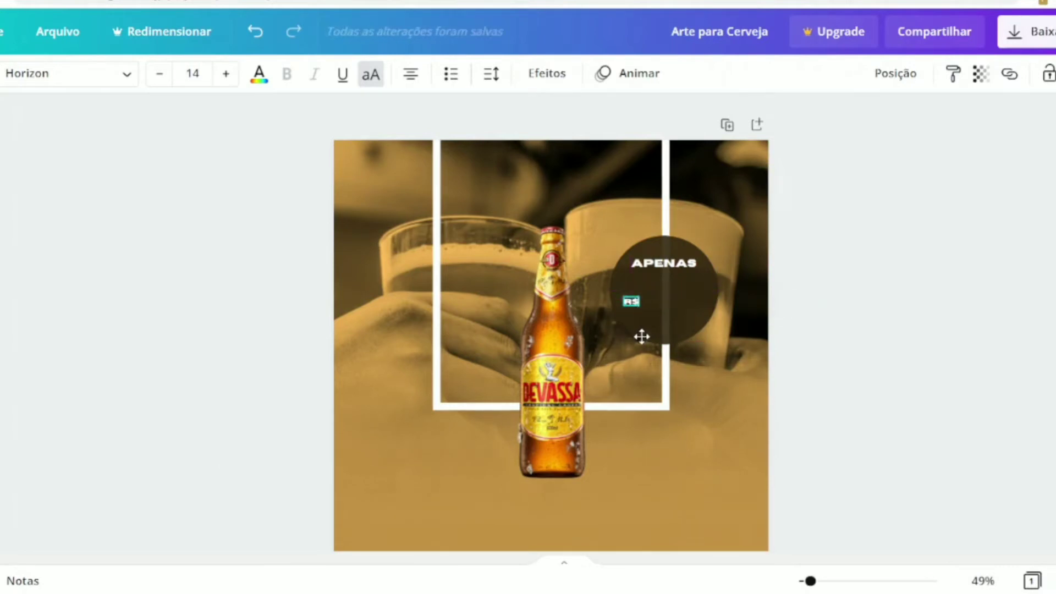
- Duplicate the "APENAS" text, change the copy to "8" and enlarge it to size 103 beside the "R$"
{"action": "left_click", "coordinate": [698, 261]}
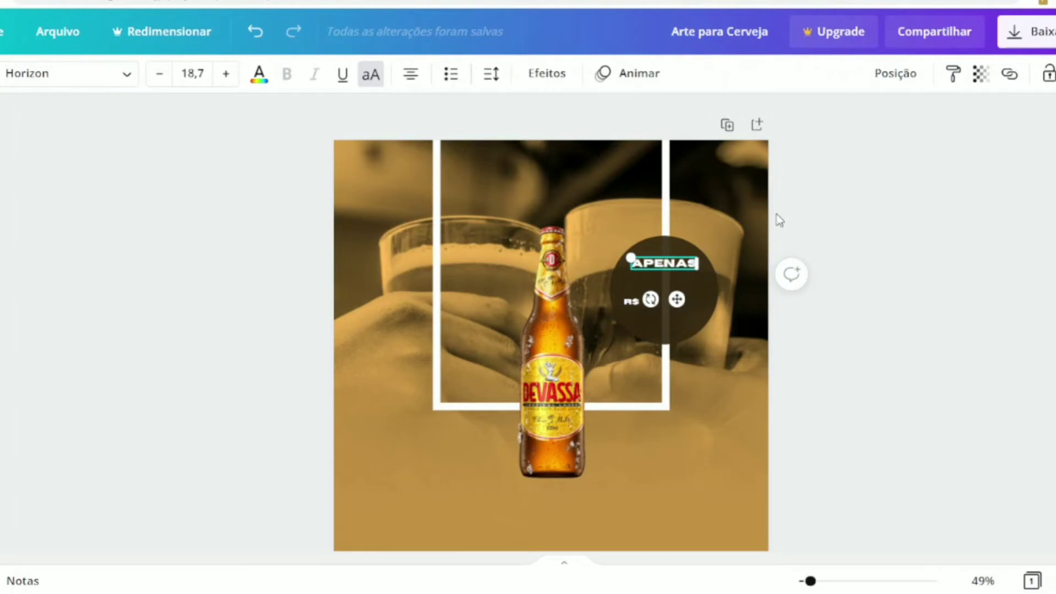
{"action": "key", "text": "ctrl+d"}
{"action": "left_click_drag", "start_coordinate": [678, 274], "coordinate": [705, 262]}
{"action": "left_click", "coordinate": [866, 274]}
{"action": "left_click", "coordinate": [665, 302]}
{"action": "left_click", "coordinate": [785, 289]}
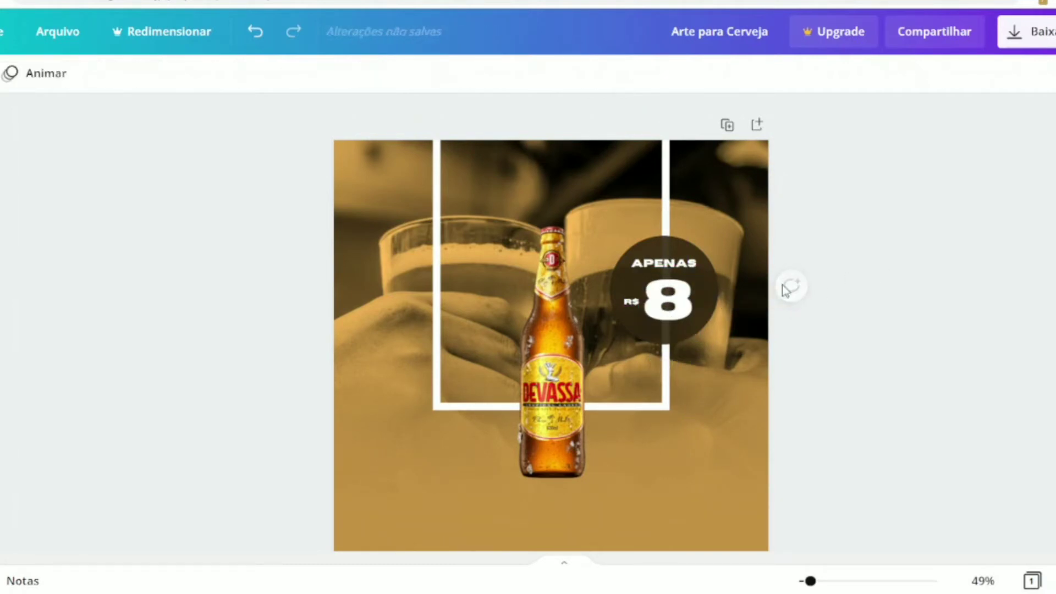
- Center the "8" in the circle, then move the "R$" to its left and enlarge it to size 18.6
{"action": "left_click_drag", "start_coordinate": [668, 299], "coordinate": [664, 303]}
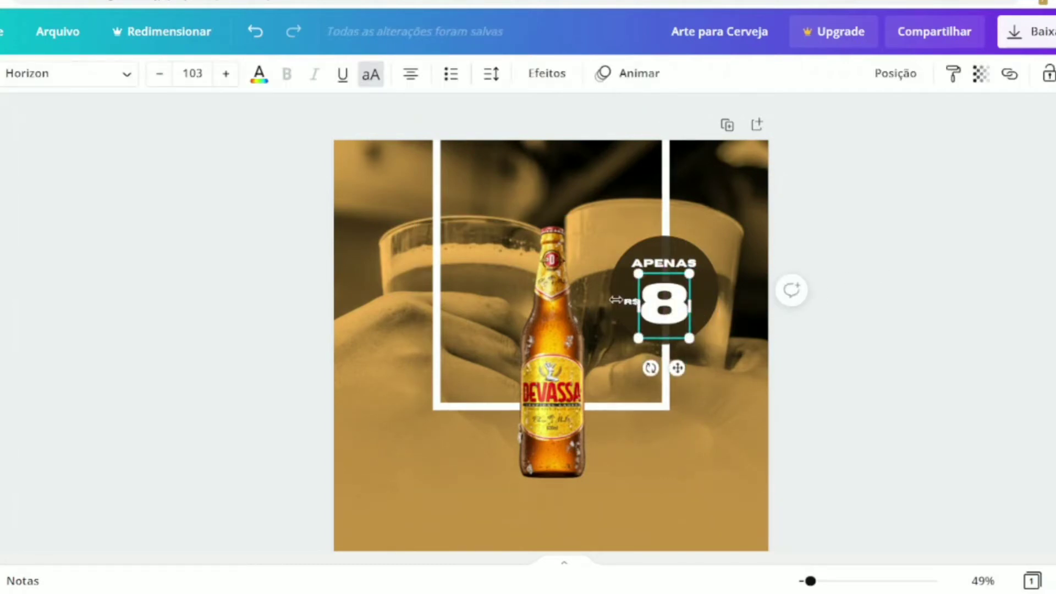
{"action": "left_click", "coordinate": [615, 300]}
{"action": "left_click", "coordinate": [627, 300]}
{"action": "left_click_drag", "start_coordinate": [623, 296], "coordinate": [618, 293]}
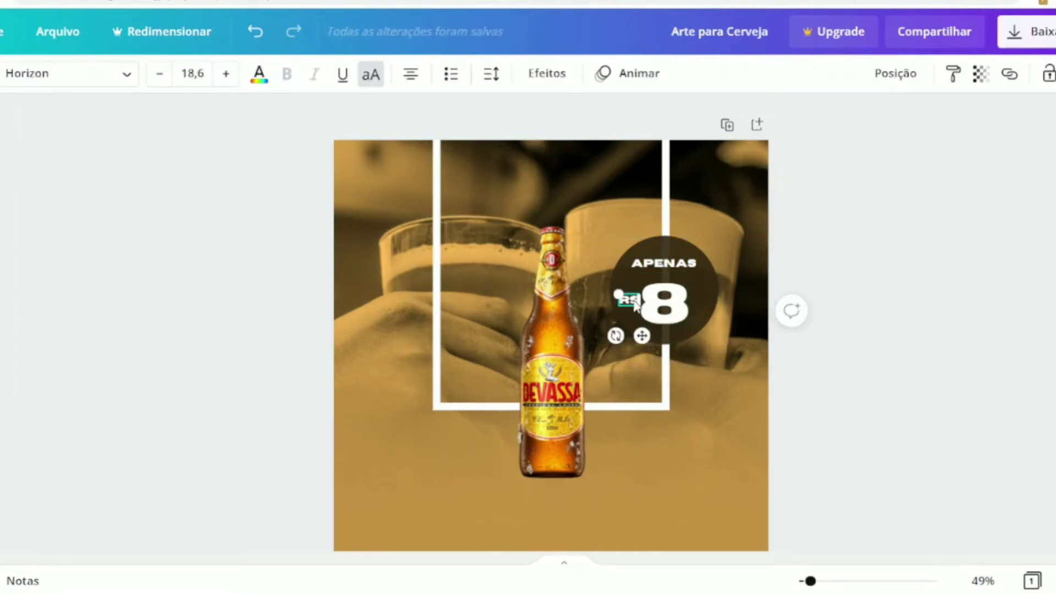
- Duplicate the "R$" text, change the copy to ",00" and place it at the upper right of the "8"
{"action": "left_click_drag", "start_coordinate": [635, 305], "coordinate": [701, 289]}
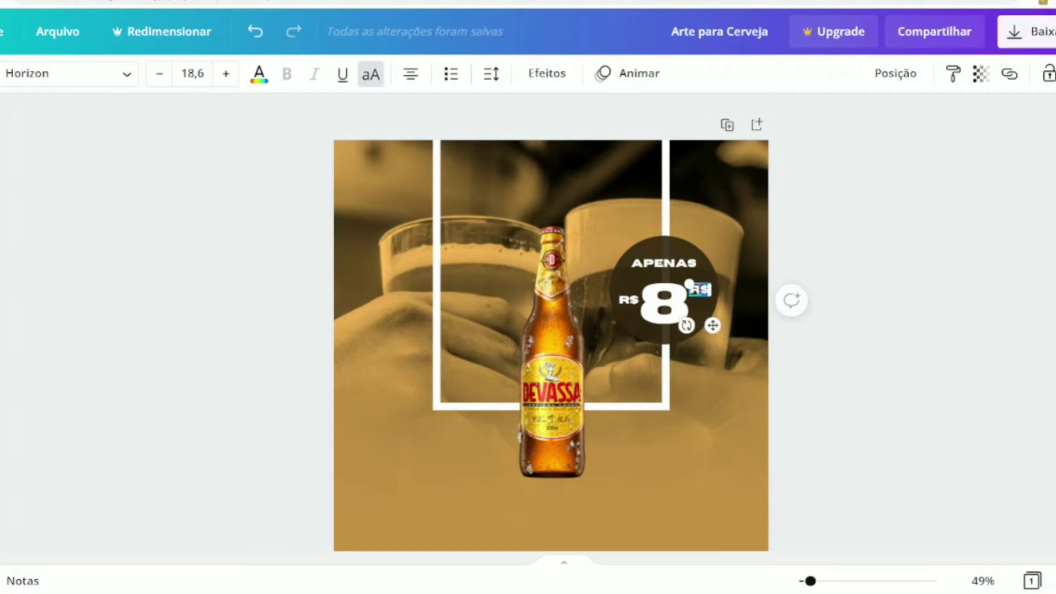
{"action": "left_click_drag", "start_coordinate": [697, 287], "coordinate": [694, 284]}
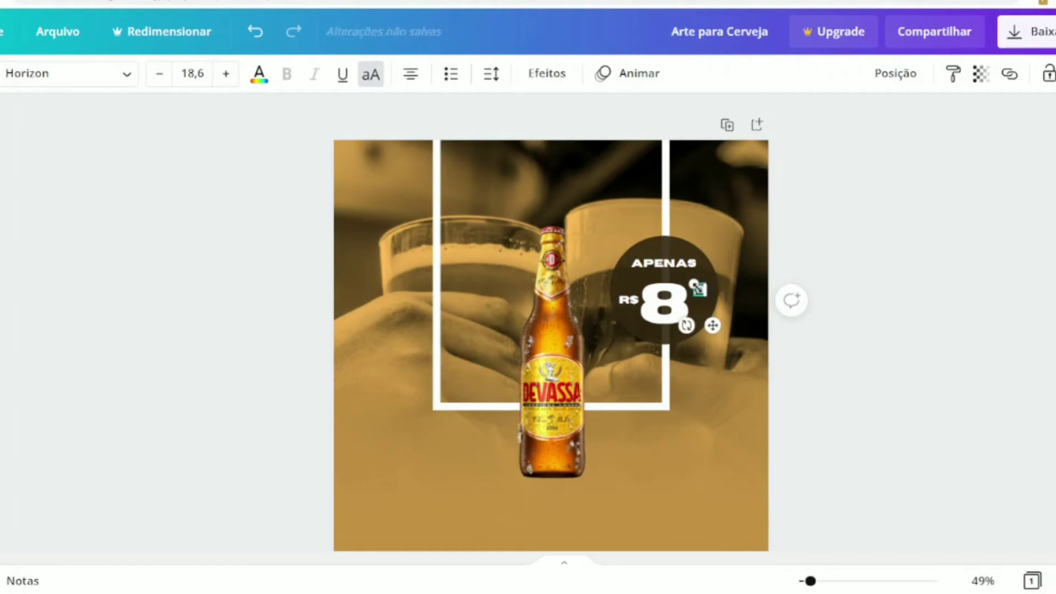
{"action": "left_click", "coordinate": [844, 264]}
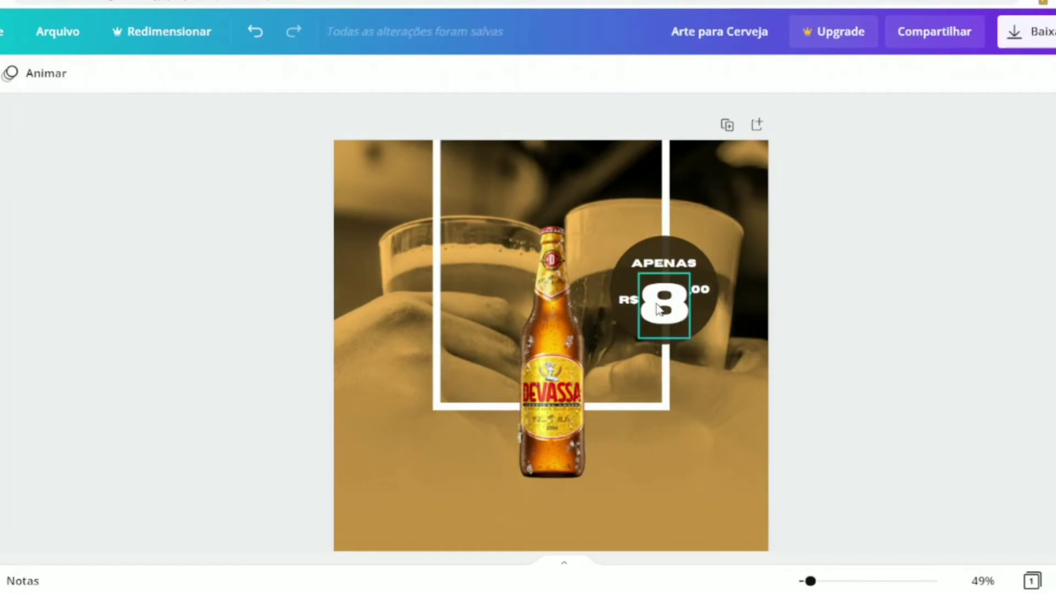
- Move "APENAS" slightly closer to the price and shift it together with the price texts slightly up in the circle
{"action": "left_click", "coordinate": [663, 263]}
{"action": "left_click_drag", "start_coordinate": [664, 263], "coordinate": [664, 268]}
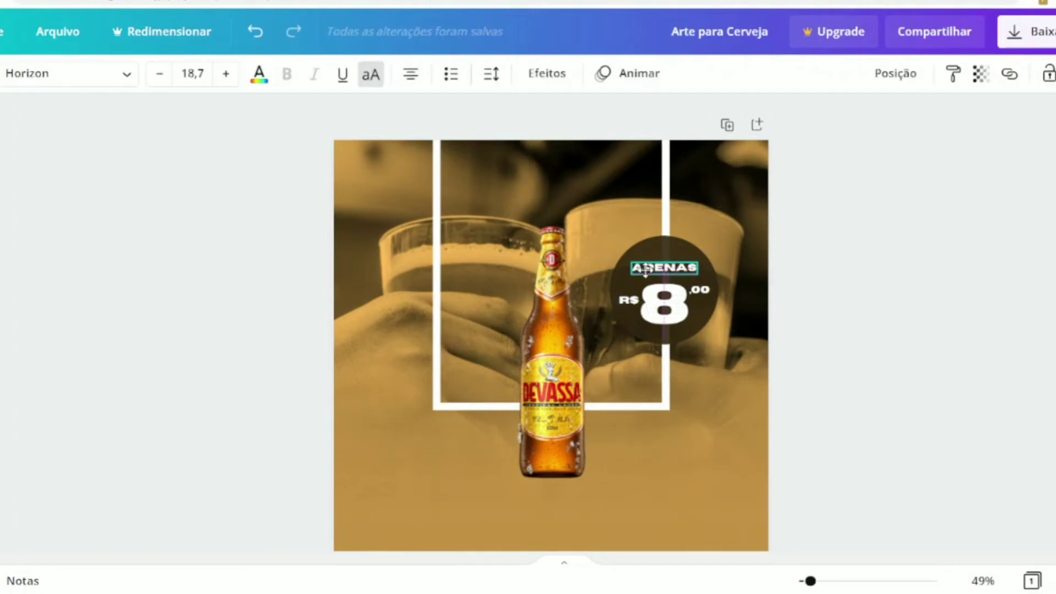
{"action": "left_click", "coordinate": [776, 291]}
{"action": "left_click", "coordinate": [626, 300]}
{"action": "left_click", "coordinate": [664, 305], "text": "shift"}
{"action": "left_click", "coordinate": [697, 292], "text": "shift"}
{"action": "left_click", "coordinate": [682, 274], "text": "shift"}
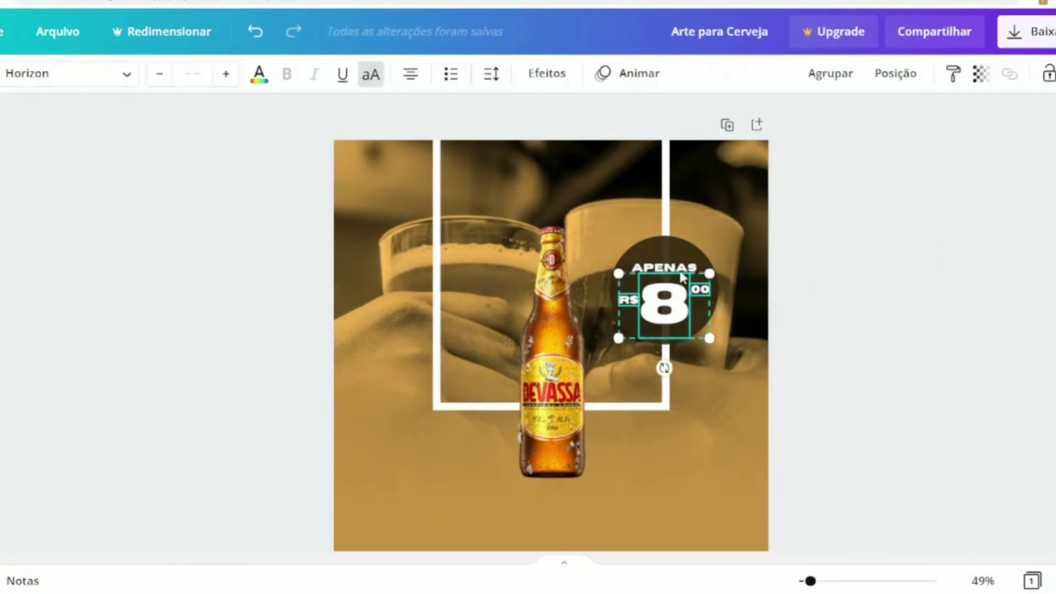
{"action": "left_click_drag", "start_coordinate": [672, 306], "coordinate": [671, 295]}
{"action": "left_click", "coordinate": [946, 232]}
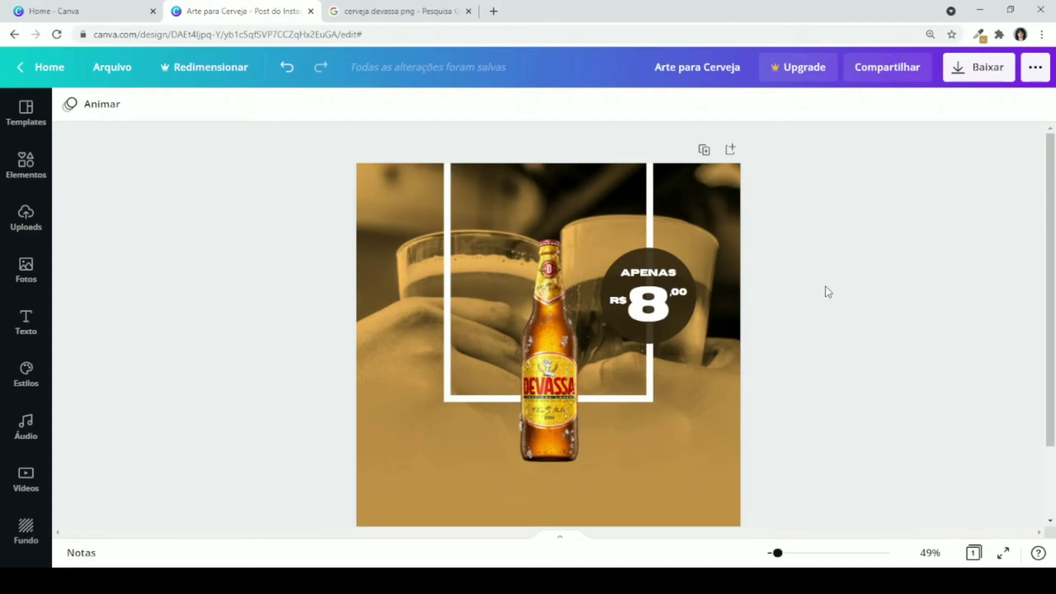
- Duplicate the "APENAS" text, place the copy below the bottle and widen its box to about three quarters of the page width
{"action": "scroll", "coordinate": [828, 292], "scroll_direction": "down", "scroll_amount": 1}
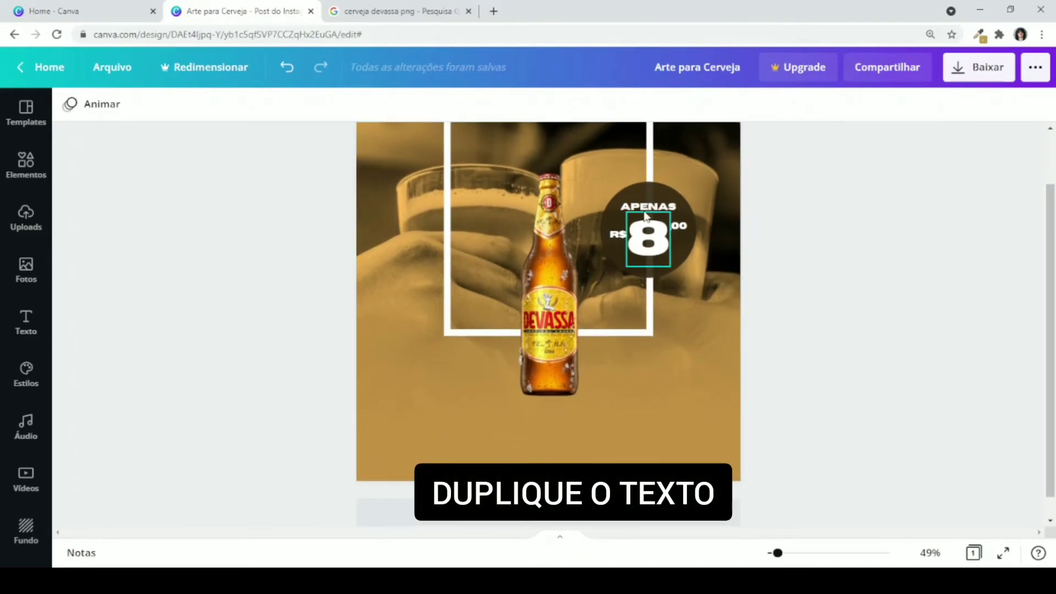
{"action": "left_click", "coordinate": [643, 209]}
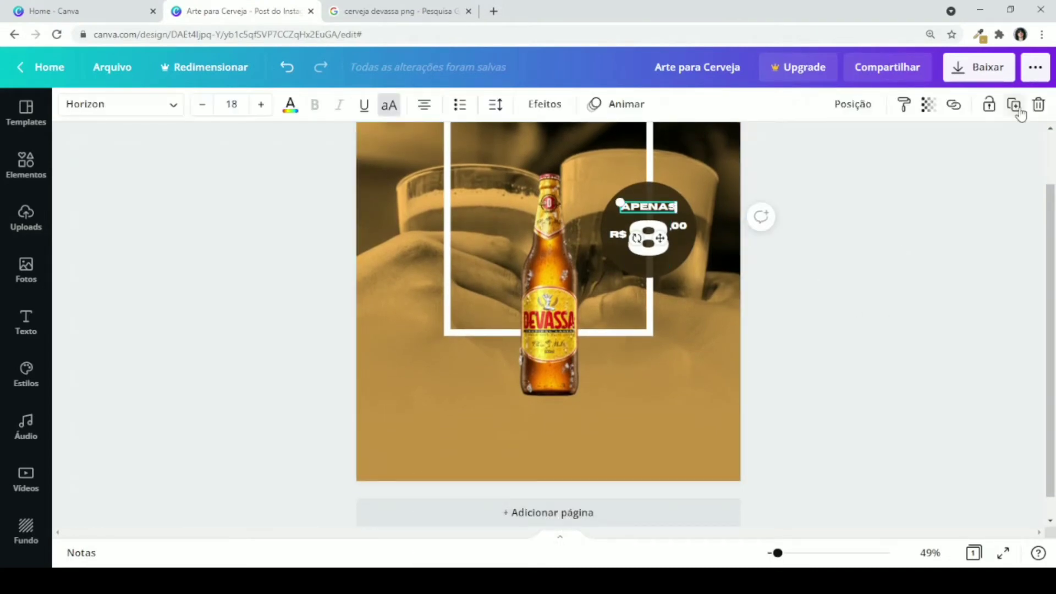
{"action": "key", "text": "ctrl+d"}
{"action": "left_click_drag", "start_coordinate": [662, 296], "coordinate": [451, 453]}
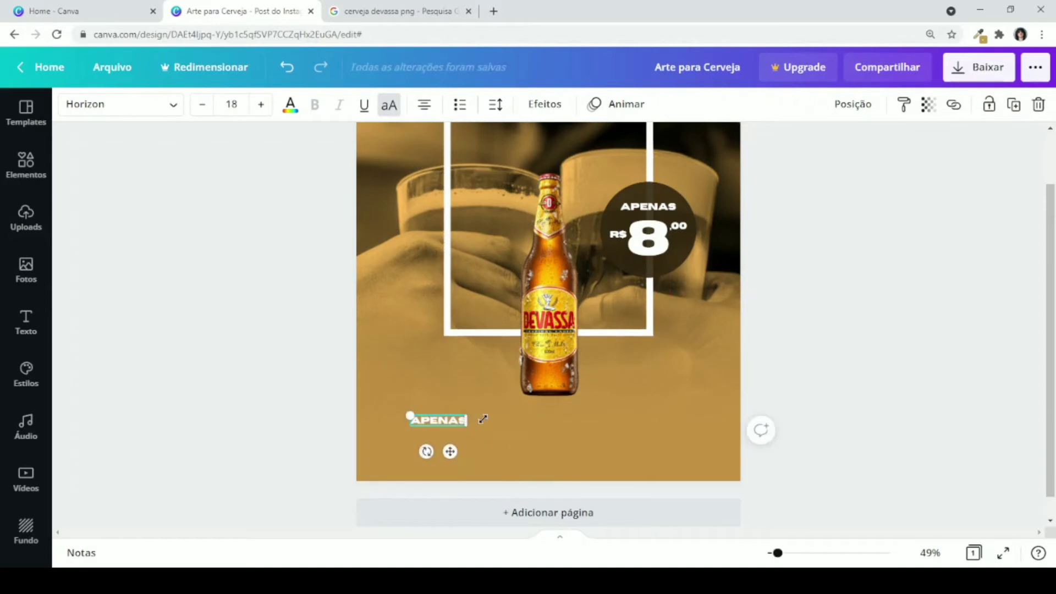
{"action": "left_click_drag", "start_coordinate": [483, 419], "coordinate": [726, 419]}
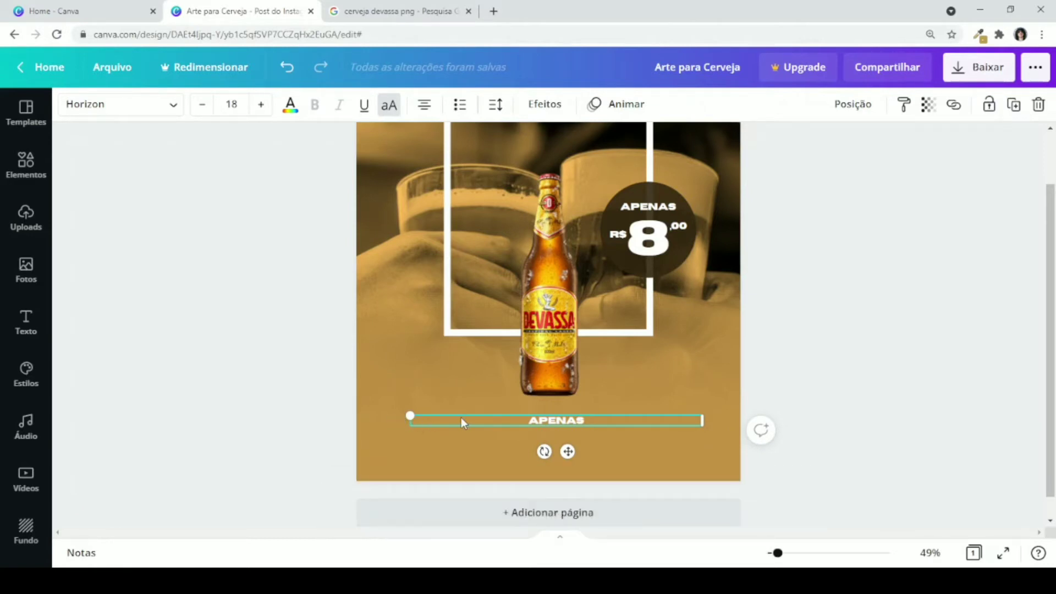
- Change the text below the bottle to "SEU HAPPY HOUR É AQUI!" and color it with the photo palette's dark brown
{"action": "double_click", "coordinate": [551, 421]}
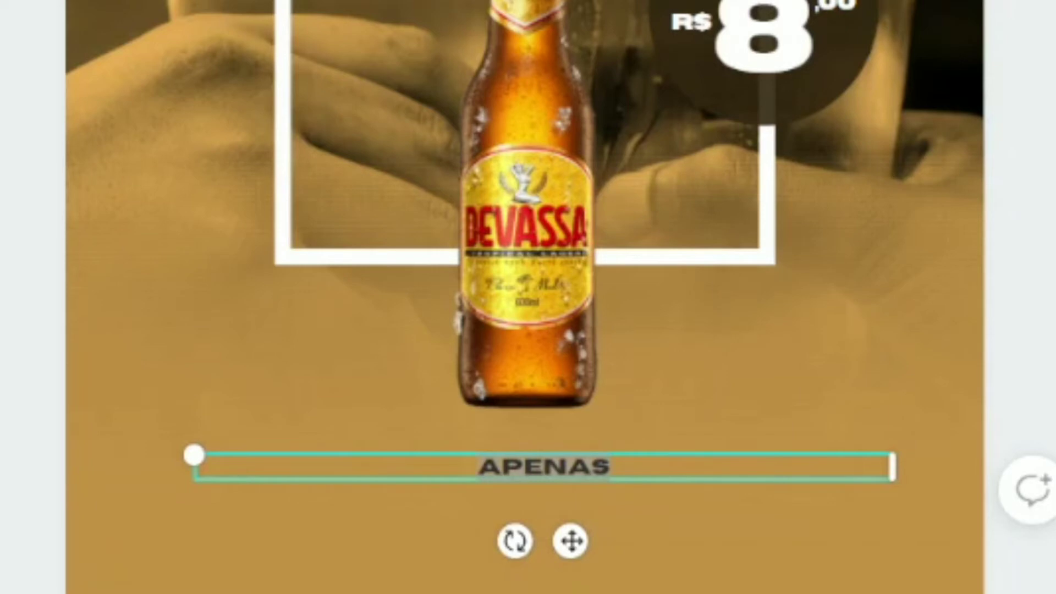
{"action": "type", "text": "SEU HAPPY"}
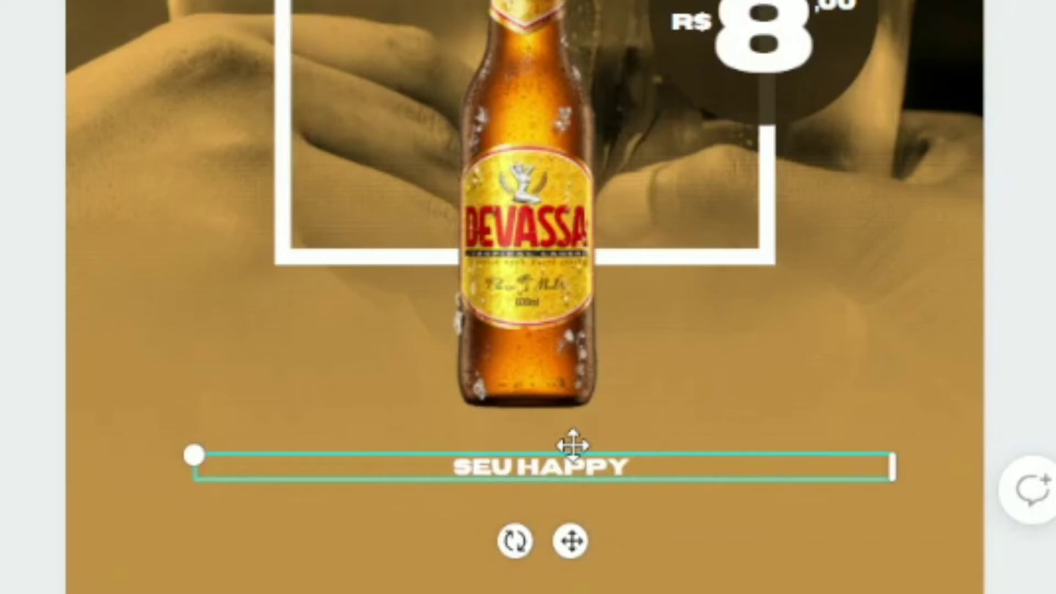
{"action": "type", "text": " HOUR É AQUI!"}
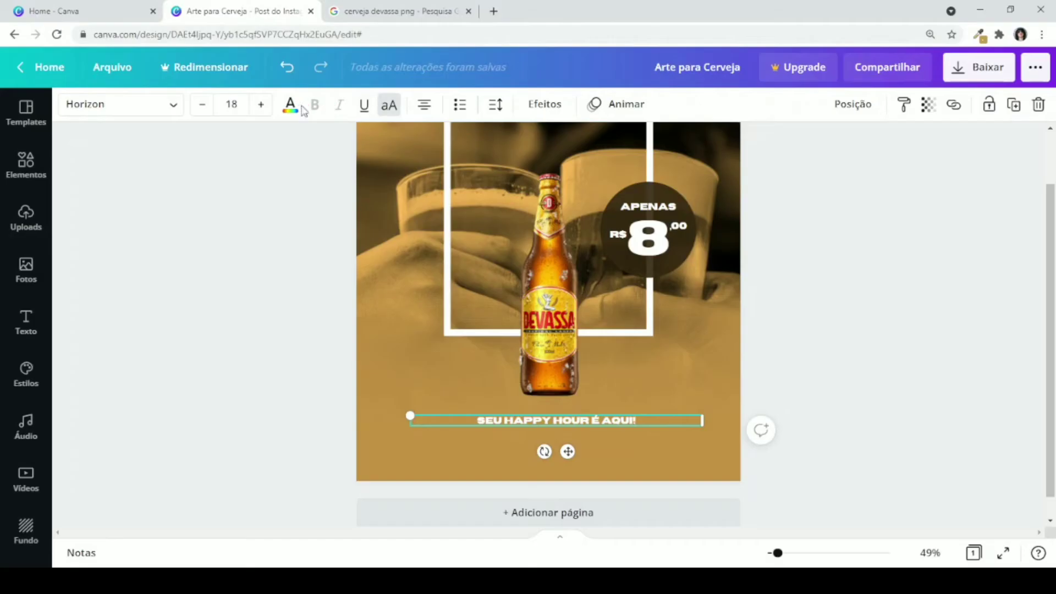
{"action": "left_click", "coordinate": [290, 104]}
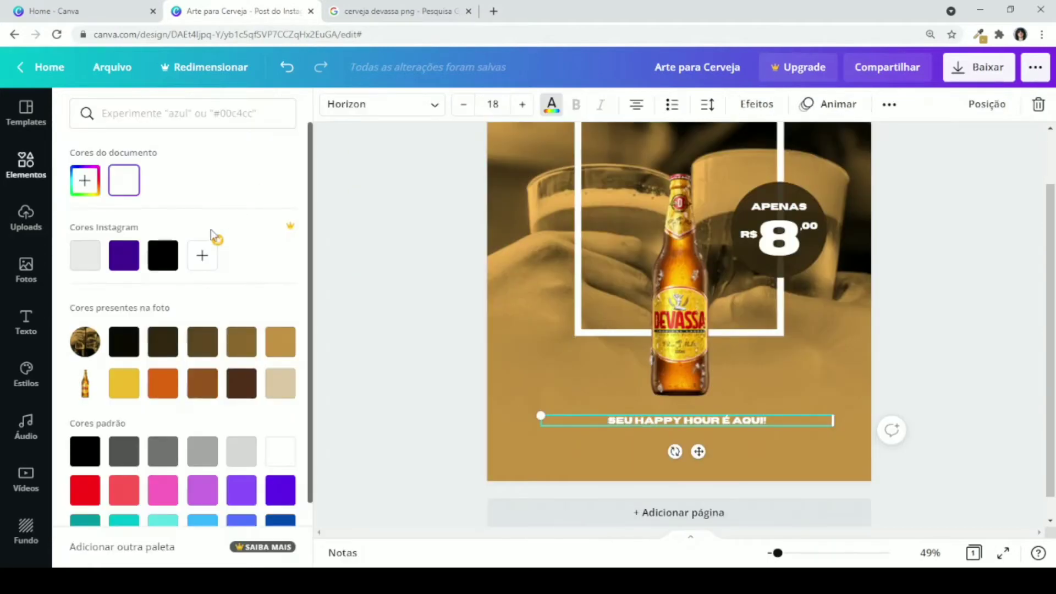
{"action": "left_click", "coordinate": [170, 348]}
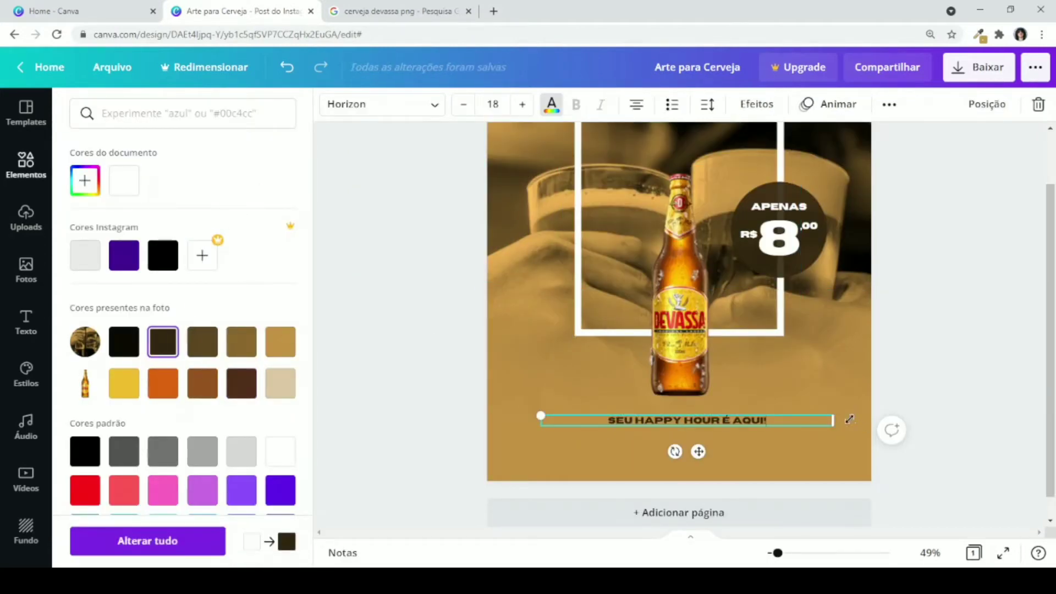
- Enlarge the "SEU HAPPY HOUR É AQUI!" text to size 23.6, move it closer to the bottle and center it horizontally on the page
{"action": "left_click_drag", "start_coordinate": [834, 413], "coordinate": [924, 412]}
{"action": "left_click_drag", "start_coordinate": [744, 452], "coordinate": [703, 443]}
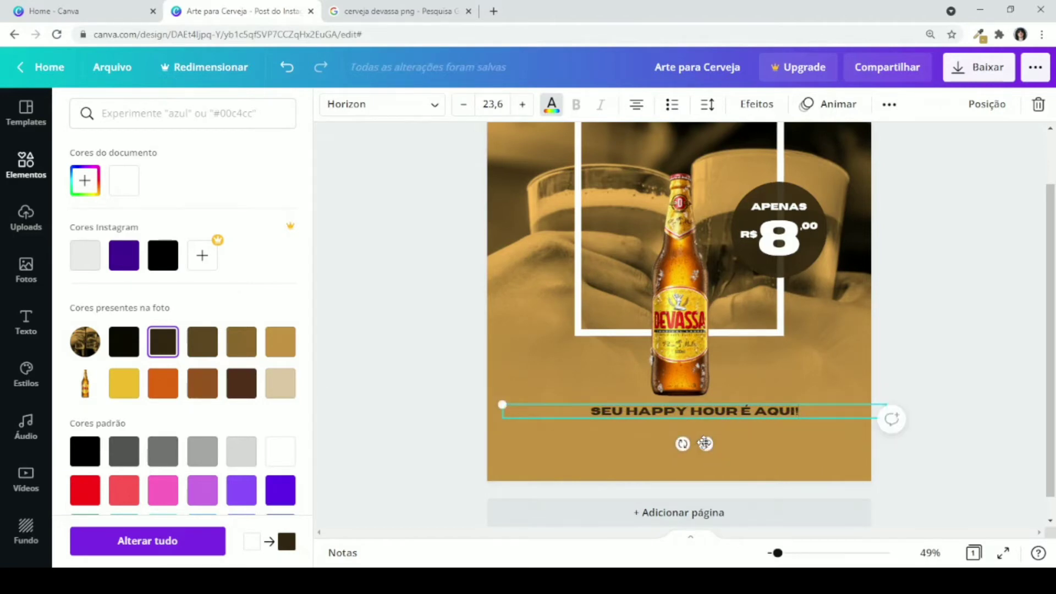
{"action": "left_click", "coordinate": [999, 108]}
{"action": "left_click", "coordinate": [917, 267]}
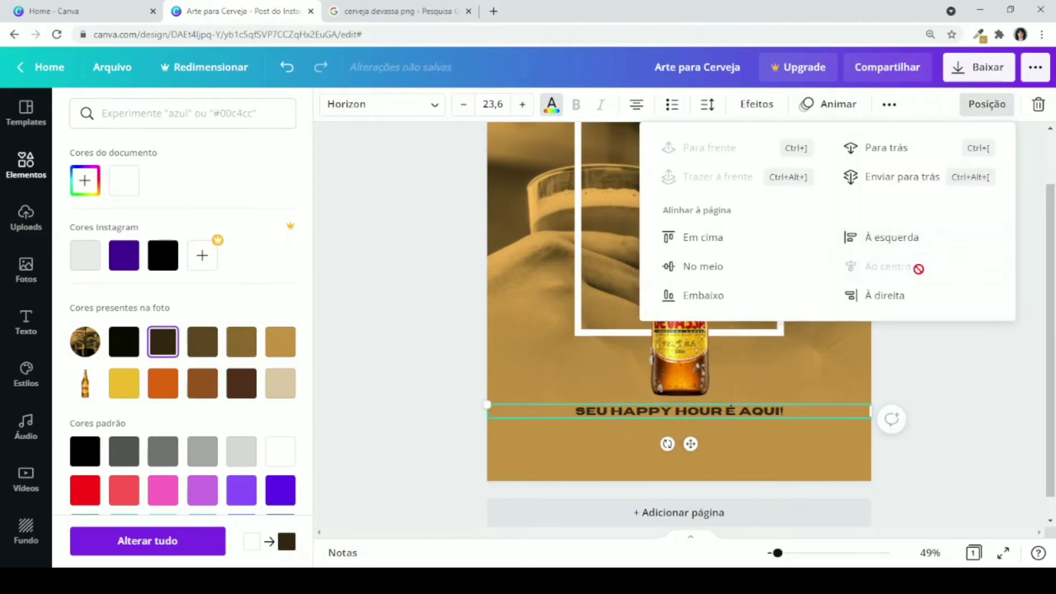
- Duplicate the "SEU HAPPY HOUR É AQUI!" text and place the copy directly below the original
{"action": "left_click", "coordinate": [687, 360]}
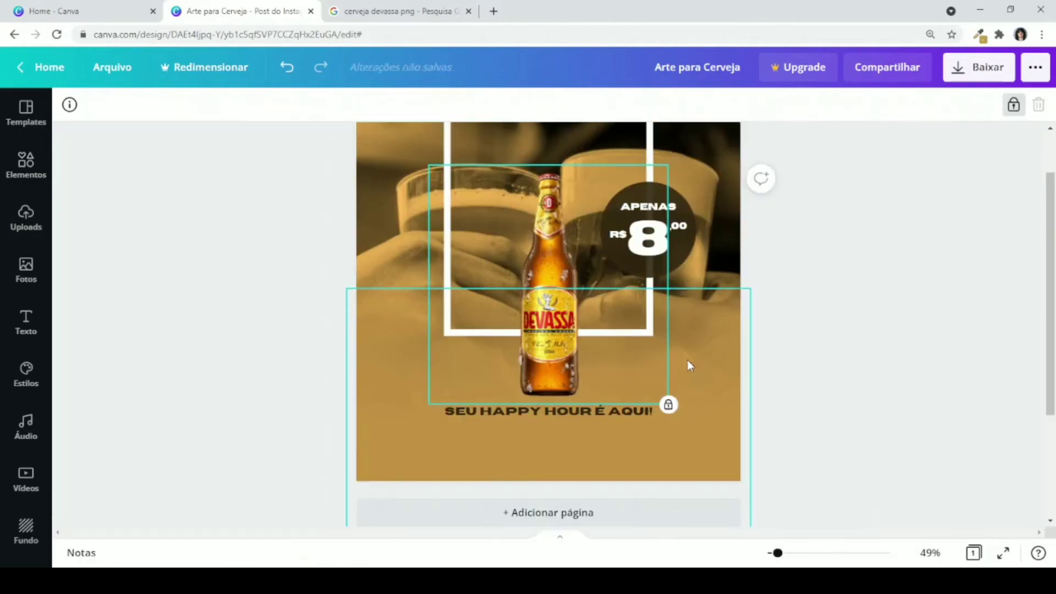
{"action": "key", "text": "Tab"}
{"action": "left_click", "coordinate": [1015, 105]}
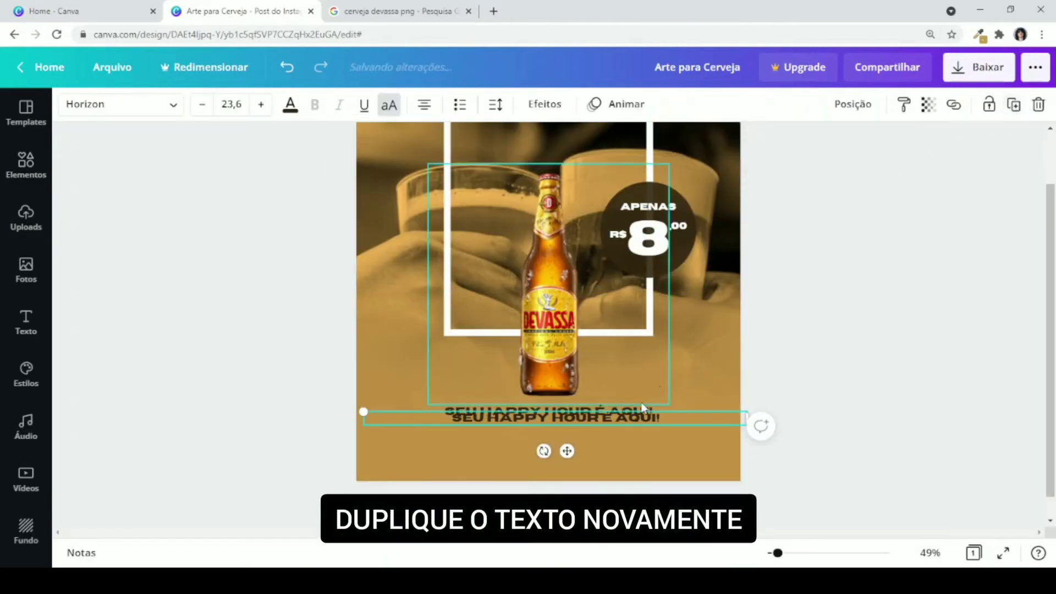
{"action": "left_click_drag", "start_coordinate": [566, 447], "coordinate": [569, 461]}
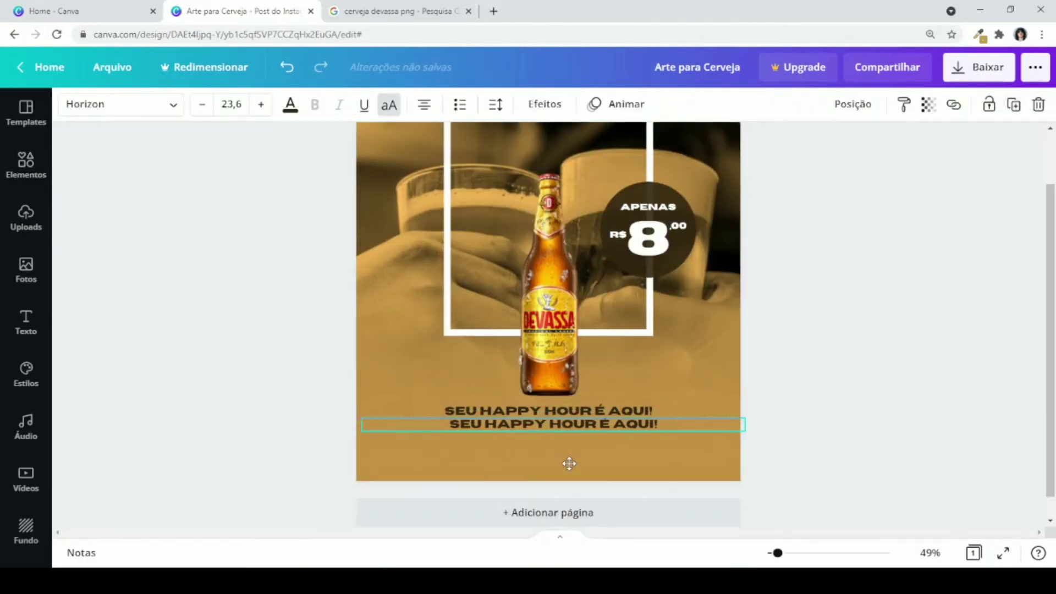
- Change the lower slogan copy's font to Aileron Regular and reduce its size to 18
{"action": "left_click", "coordinate": [136, 104]}
{"action": "scroll", "coordinate": [112, 278], "scroll_direction": "down", "scroll_amount": 5}
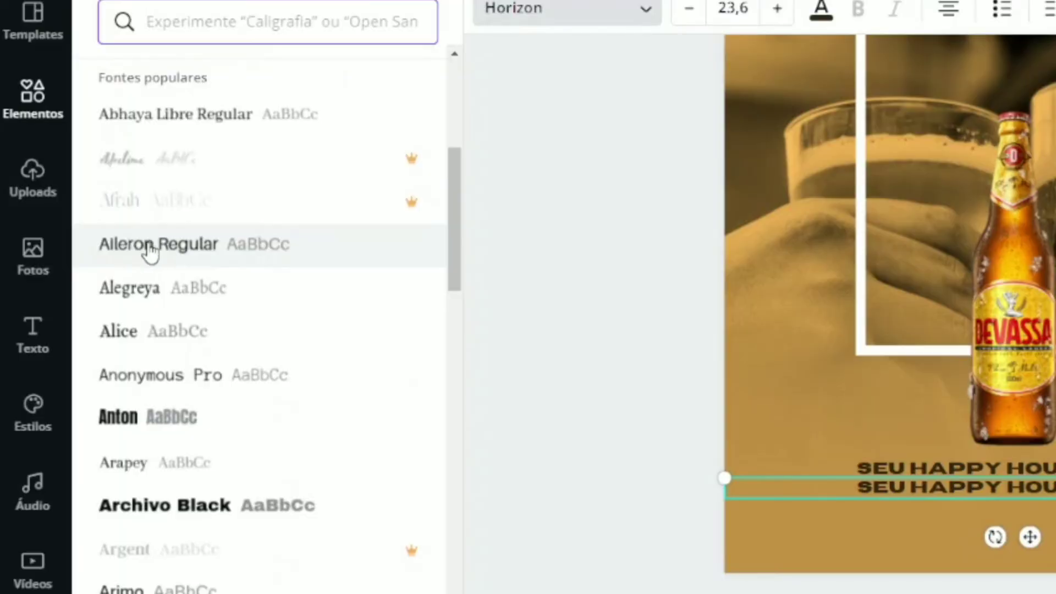
{"action": "left_click", "coordinate": [110, 263]}
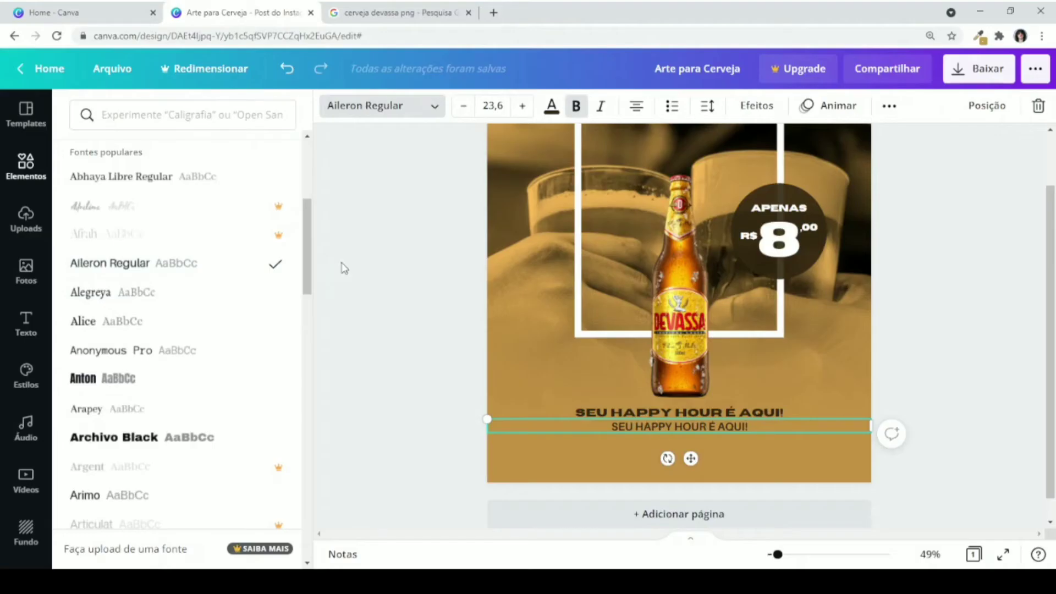
{"action": "left_click", "coordinate": [511, 248]}
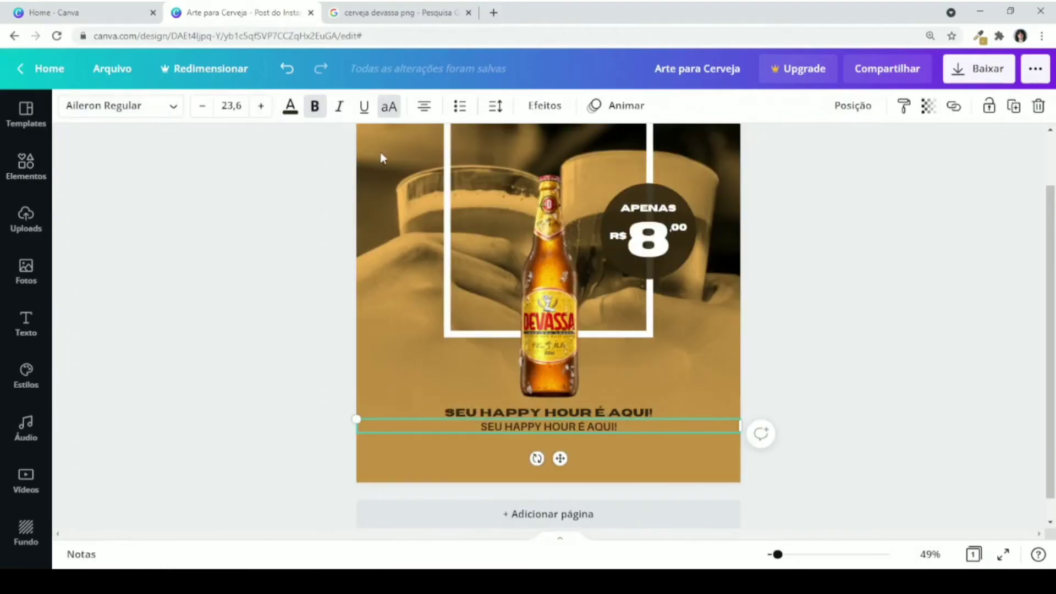
{"action": "left_click", "coordinate": [217, 105]}
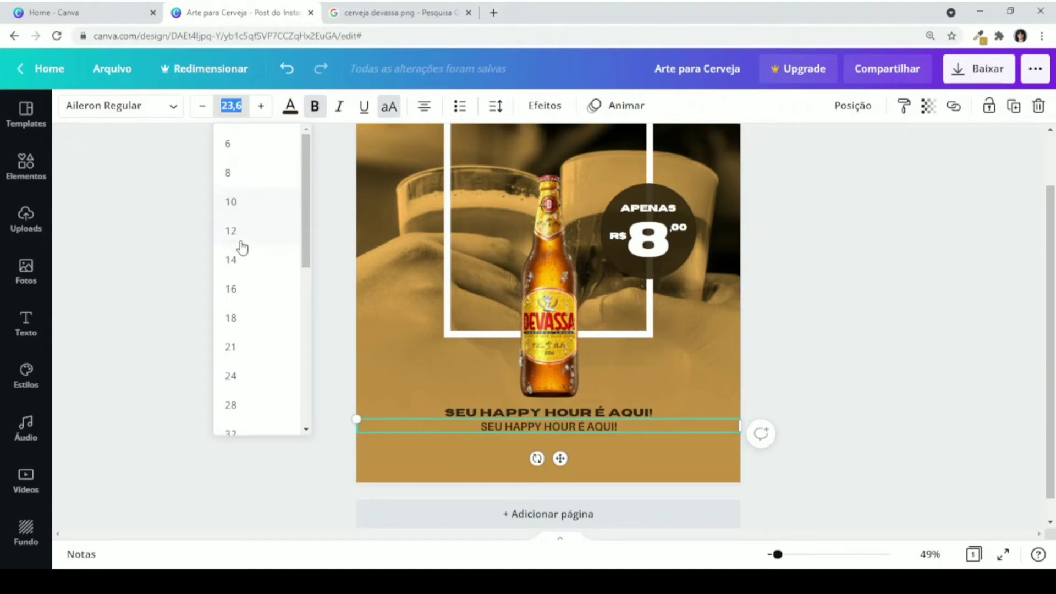
{"action": "left_click", "coordinate": [236, 347]}
{"action": "left_click", "coordinate": [246, 102]}
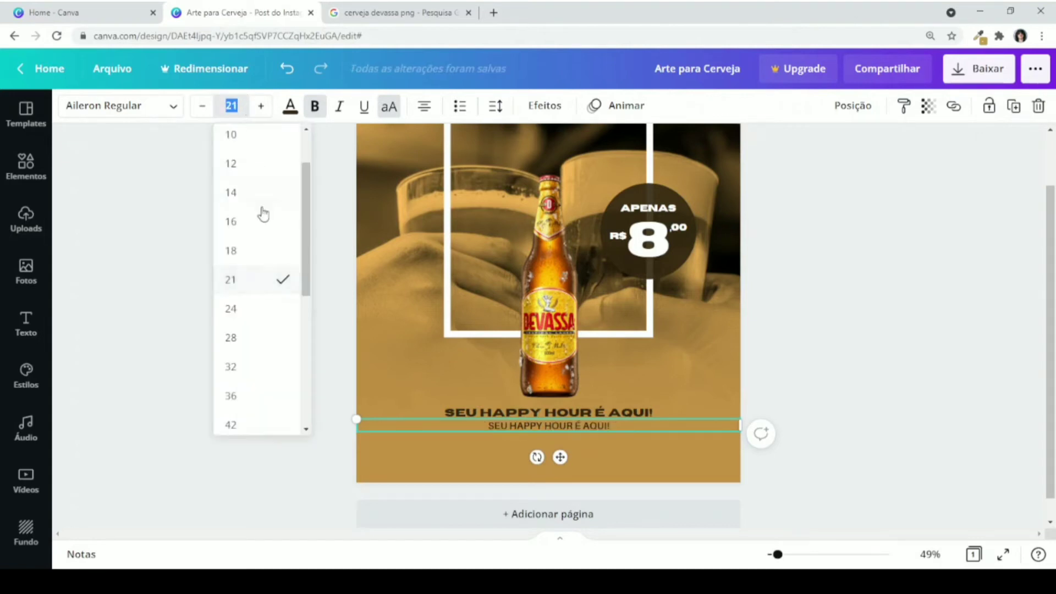
{"action": "left_click", "coordinate": [239, 254]}
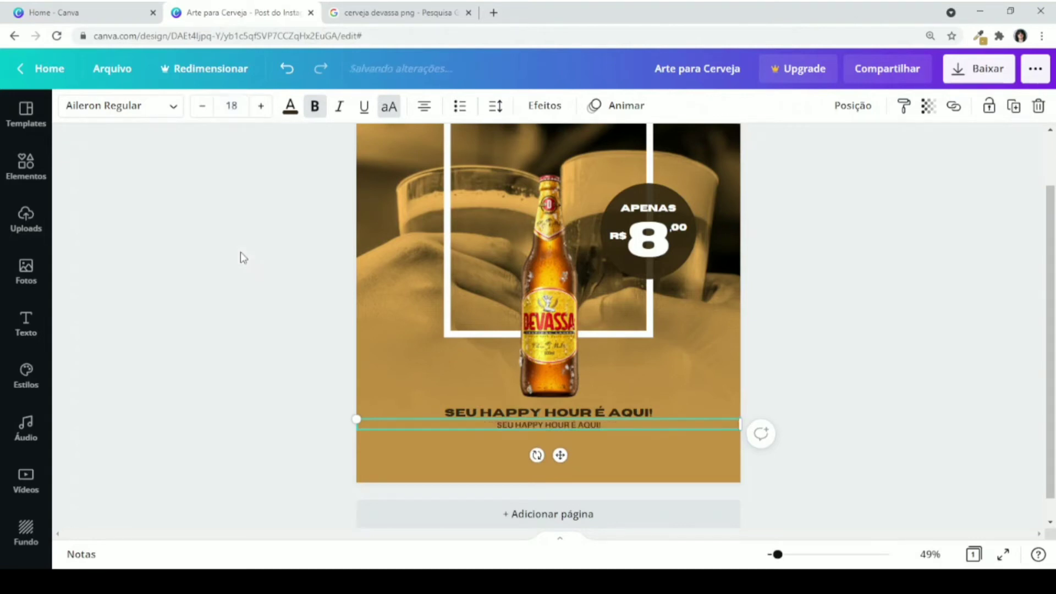
- Replace the lower slogan copy's wording with the venue's street address and number
{"action": "double_click", "coordinate": [580, 424]}
{"action": "type", "text": "AVENIDA CENTRAL N"}
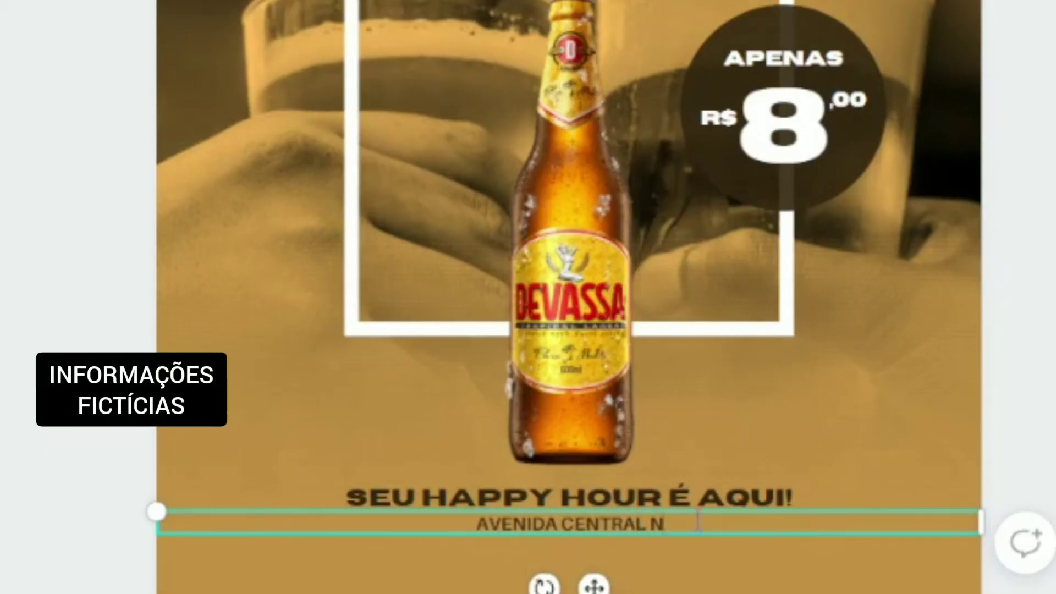
{"action": "key", "text": "BackSpace"}
{"action": "type", "text": "- Nº: 1000"}
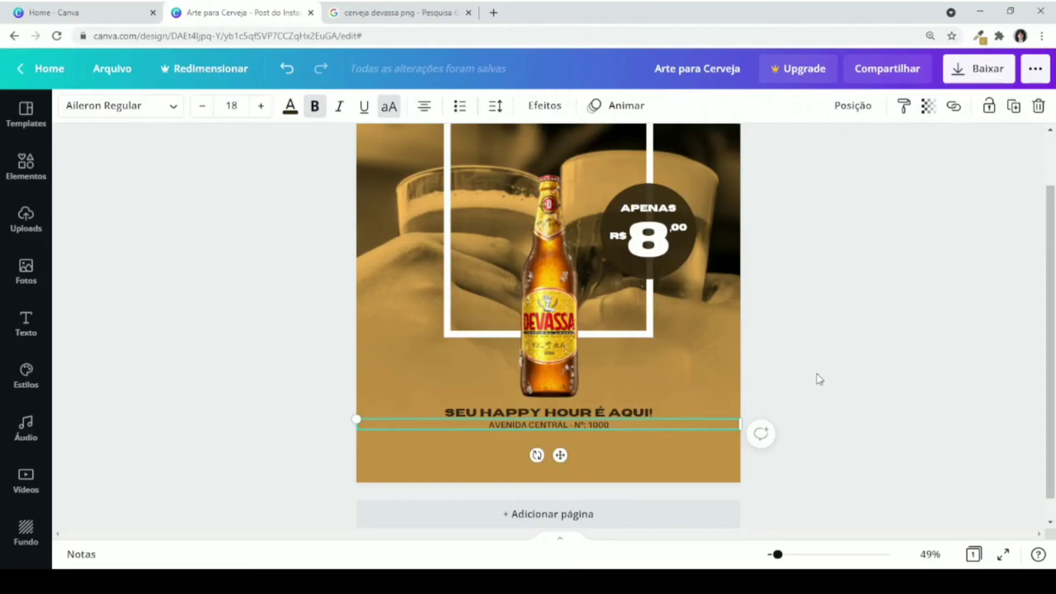
- Duplicate the address line, place the copy below it and change its text to "600ML"
{"action": "key", "text": "ctrl+d"}
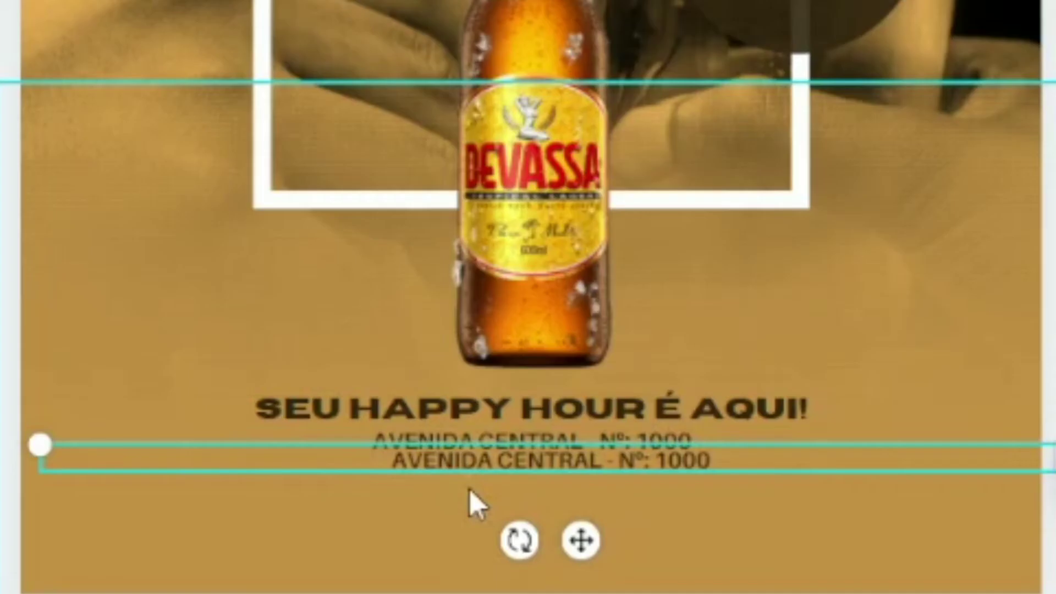
{"action": "left_click_drag", "start_coordinate": [525, 448], "coordinate": [564, 464]}
{"action": "double_click", "coordinate": [569, 444]}
{"action": "type", "text": "600ML"}
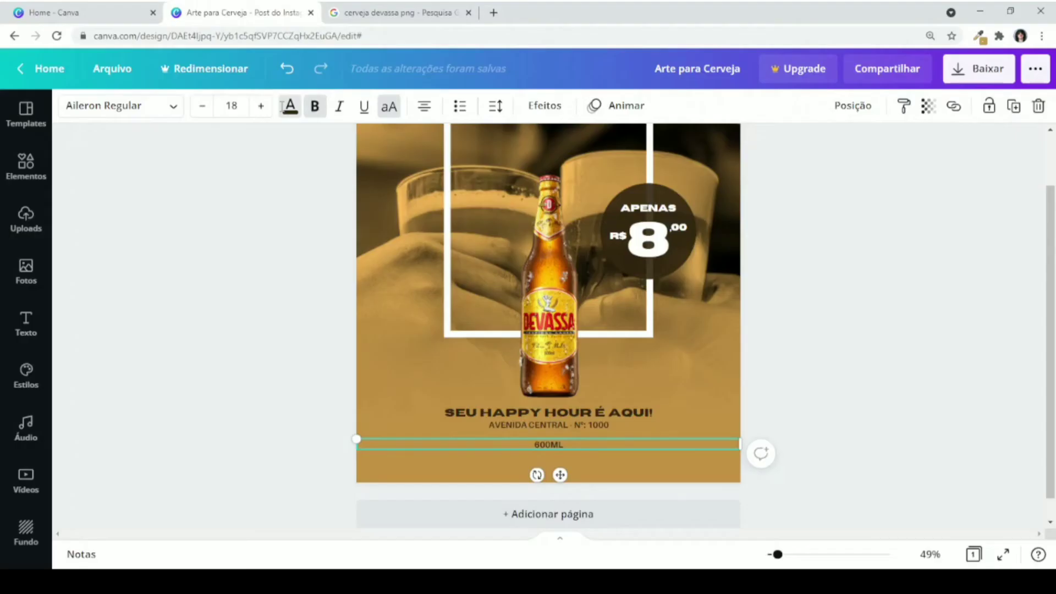
- Color the "600ML" text white and stand it vertically, reading upward, beside the right edge of the bottle's label
{"action": "left_click", "coordinate": [288, 104]}
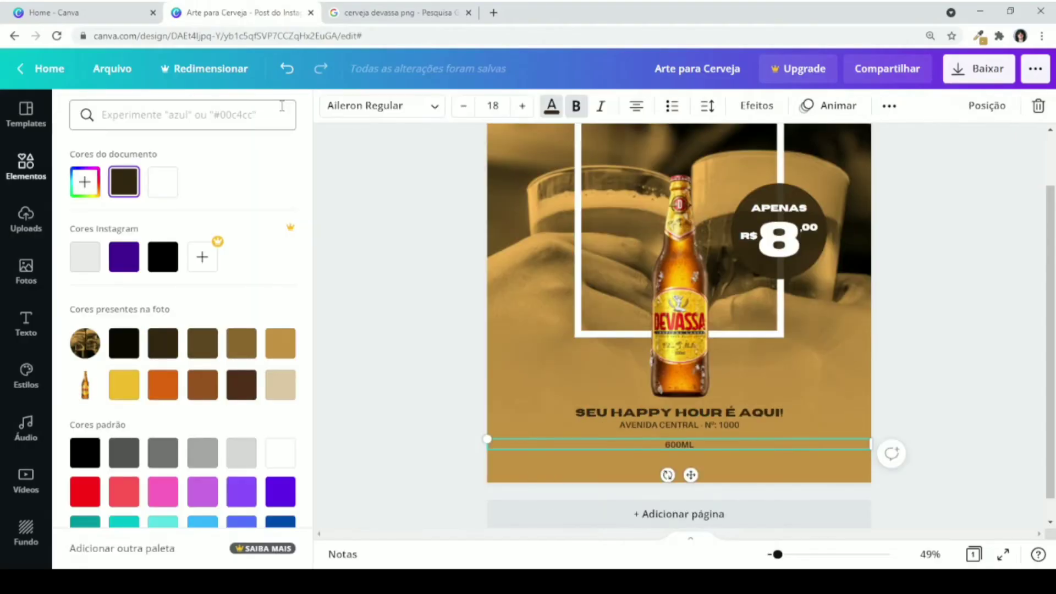
{"action": "left_click", "coordinate": [163, 181]}
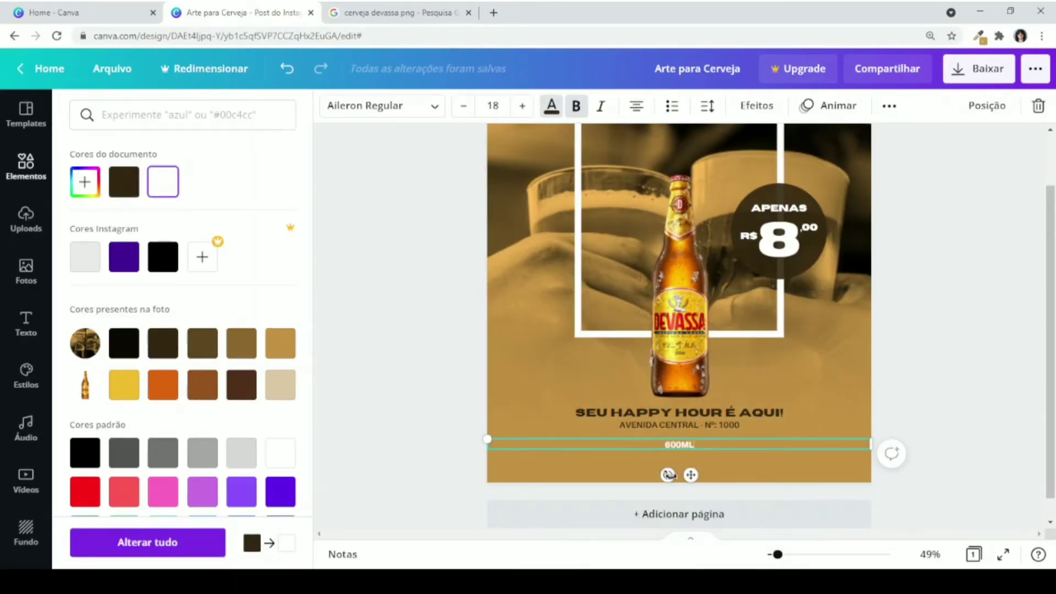
{"action": "left_click_drag", "start_coordinate": [668, 474], "coordinate": [747, 305]}
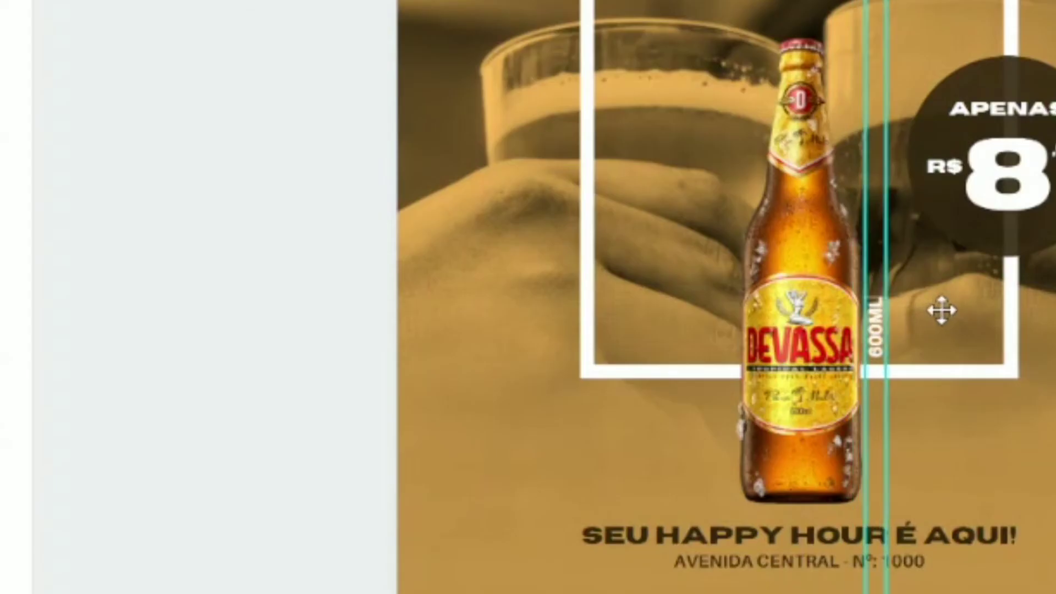
{"action": "left_click_drag", "start_coordinate": [941, 310], "coordinate": [938, 311]}
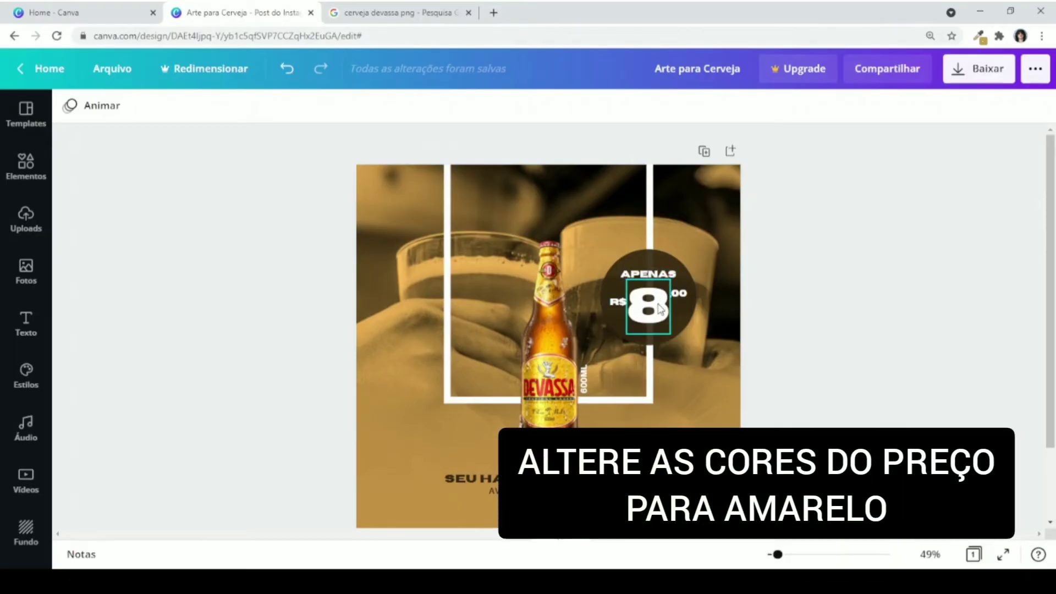
- Color the price's "8" and ",00" texts with the yellow from the bottle photo's palette
{"action": "left_click", "coordinate": [652, 307]}
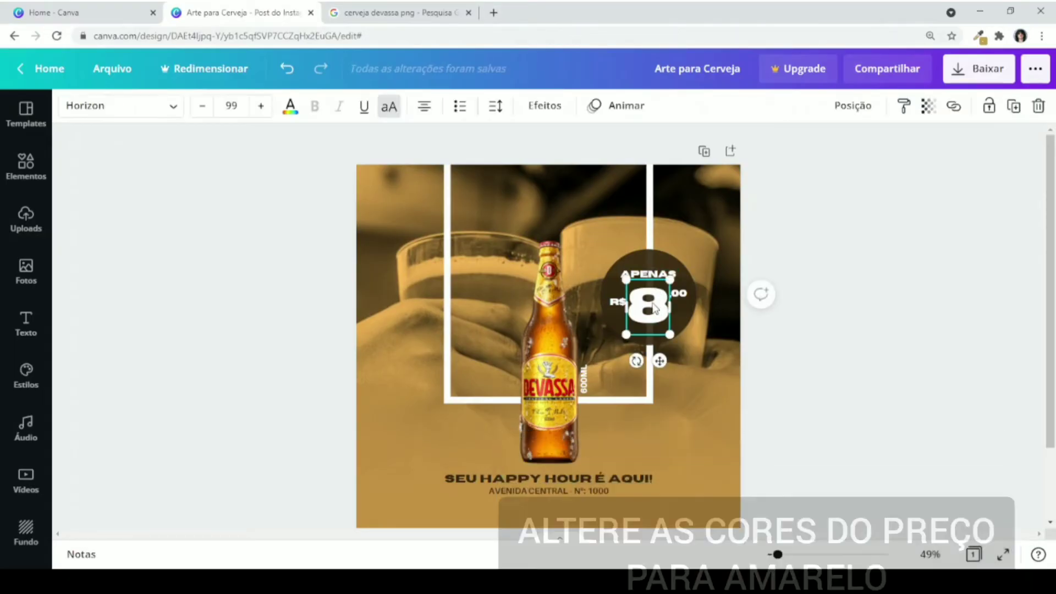
{"action": "left_click", "coordinate": [291, 108]}
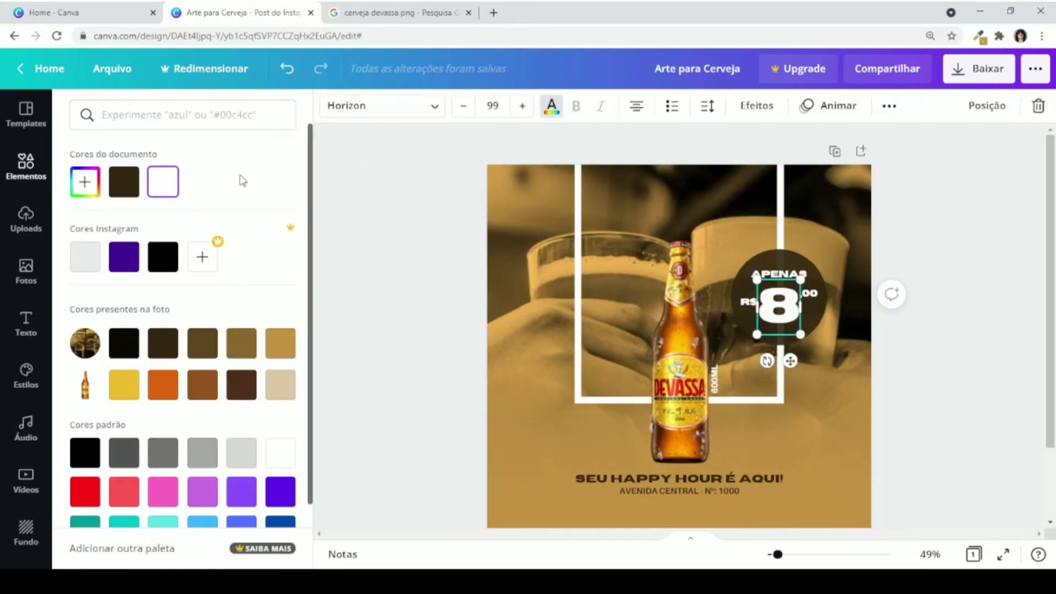
{"action": "left_click", "coordinate": [123, 385]}
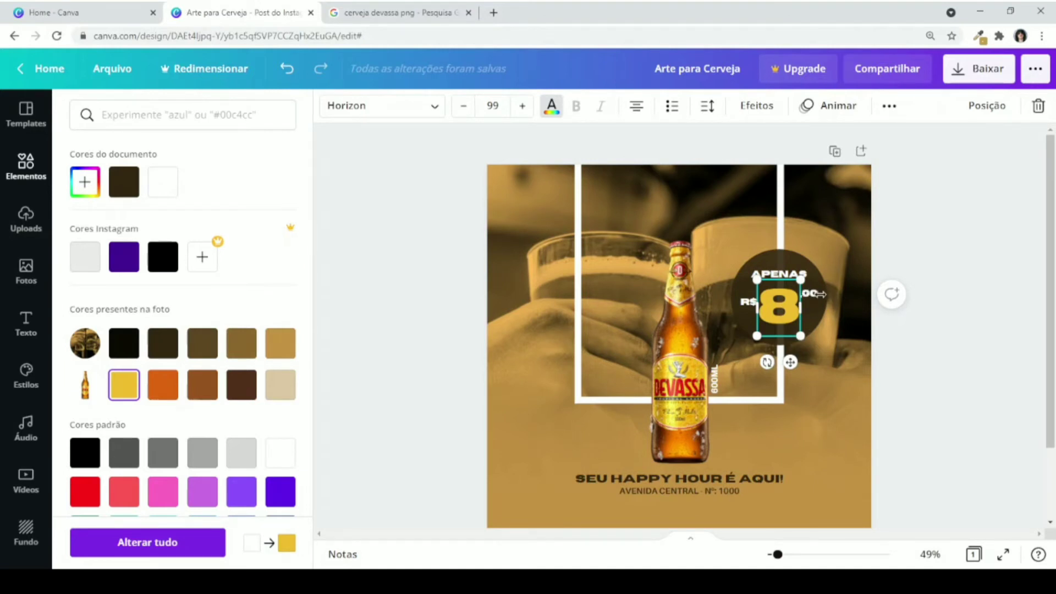
{"action": "left_click", "coordinate": [955, 254]}
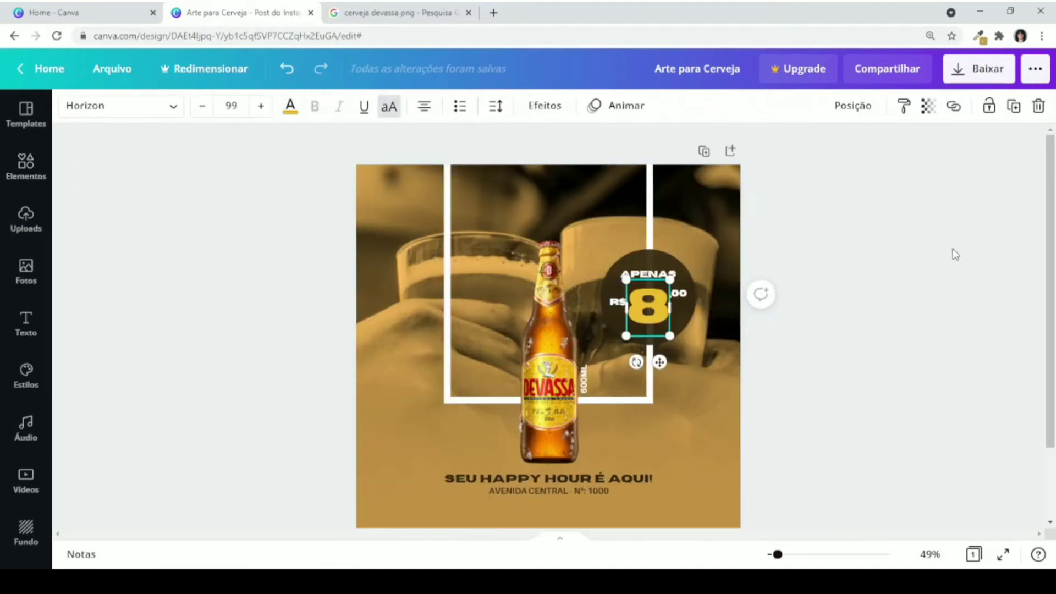
{"action": "left_click", "coordinate": [681, 297]}
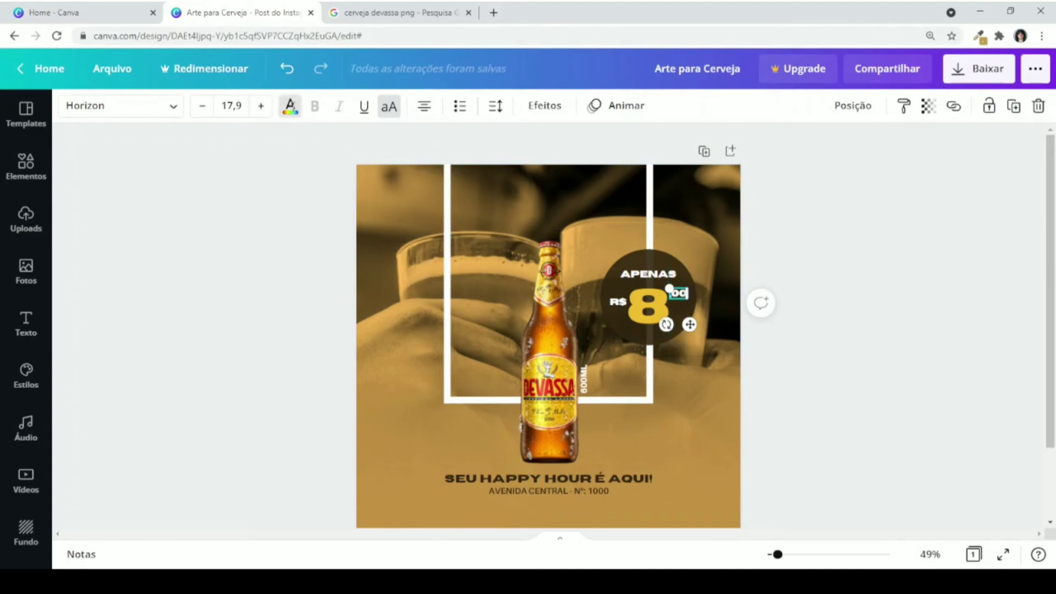
{"action": "left_click", "coordinate": [289, 106]}
{"action": "left_click", "coordinate": [130, 389]}
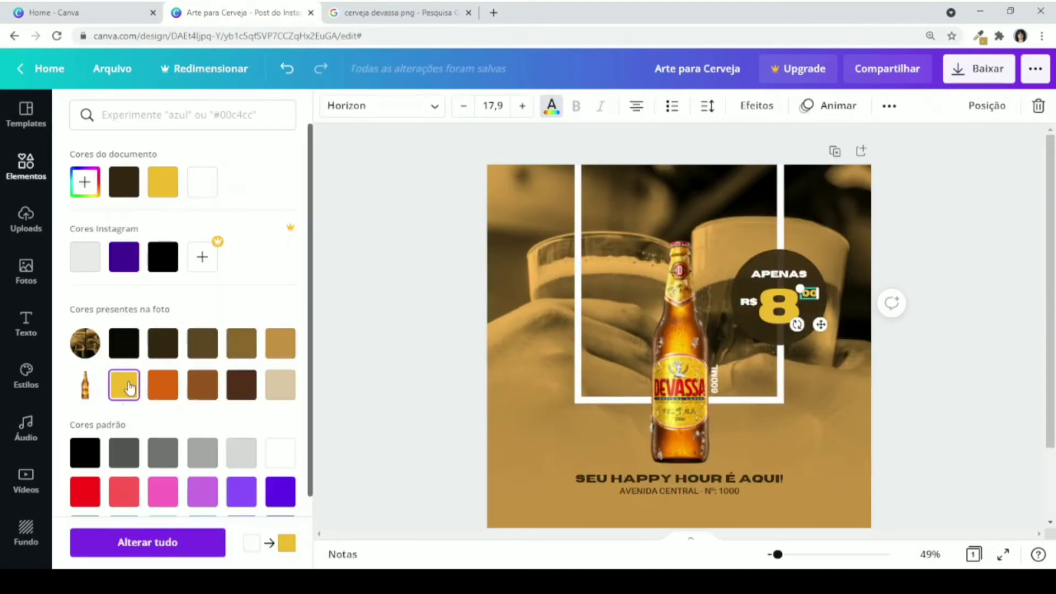
{"action": "left_click", "coordinate": [402, 313]}
{"action": "left_click", "coordinate": [263, 288]}
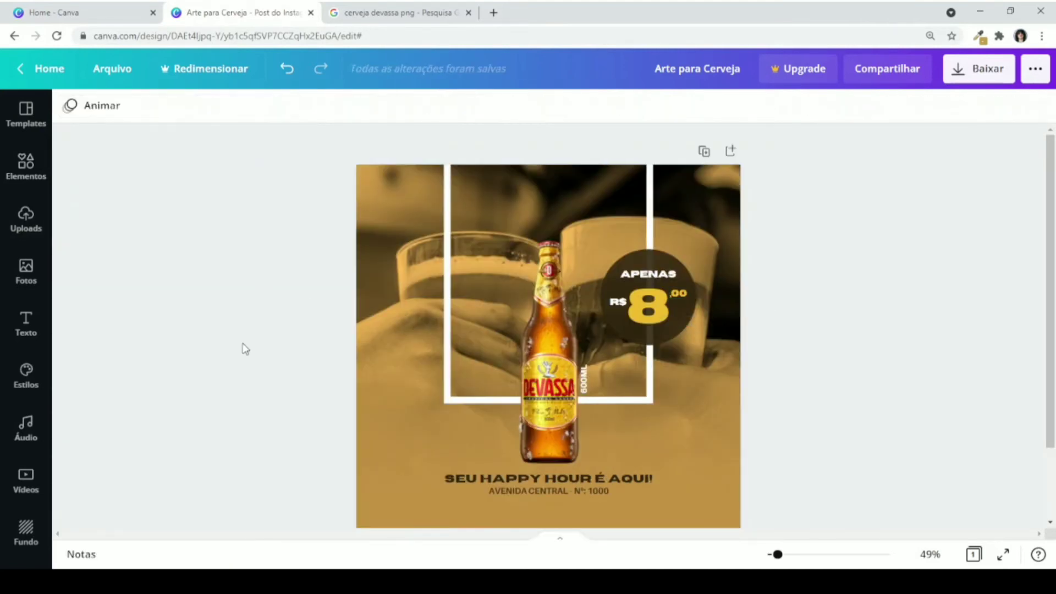
- Duplicate "APENAS" as a title of size 37.8 above the bottle inside the frame and change its text to "PROMOÇÃO"
{"action": "left_click", "coordinate": [665, 277]}
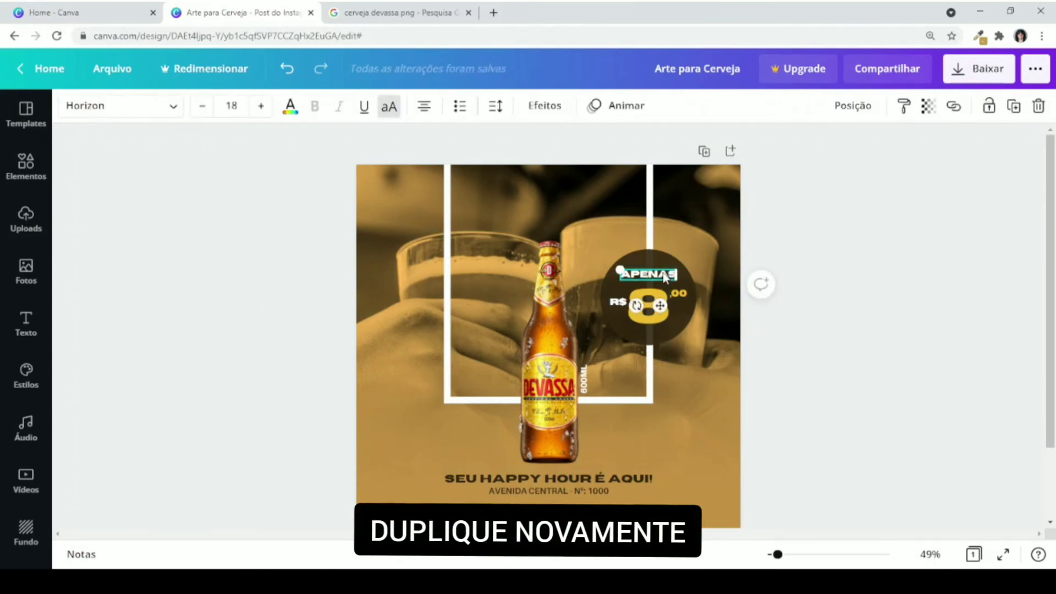
{"action": "left_click", "coordinate": [1015, 107]}
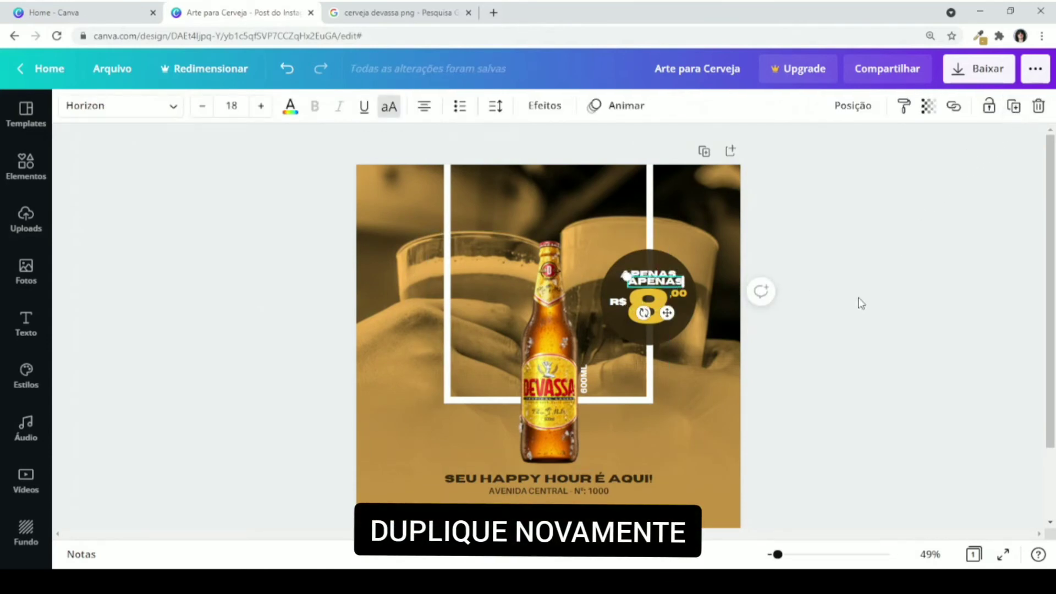
{"action": "left_click_drag", "start_coordinate": [668, 313], "coordinate": [652, 202]}
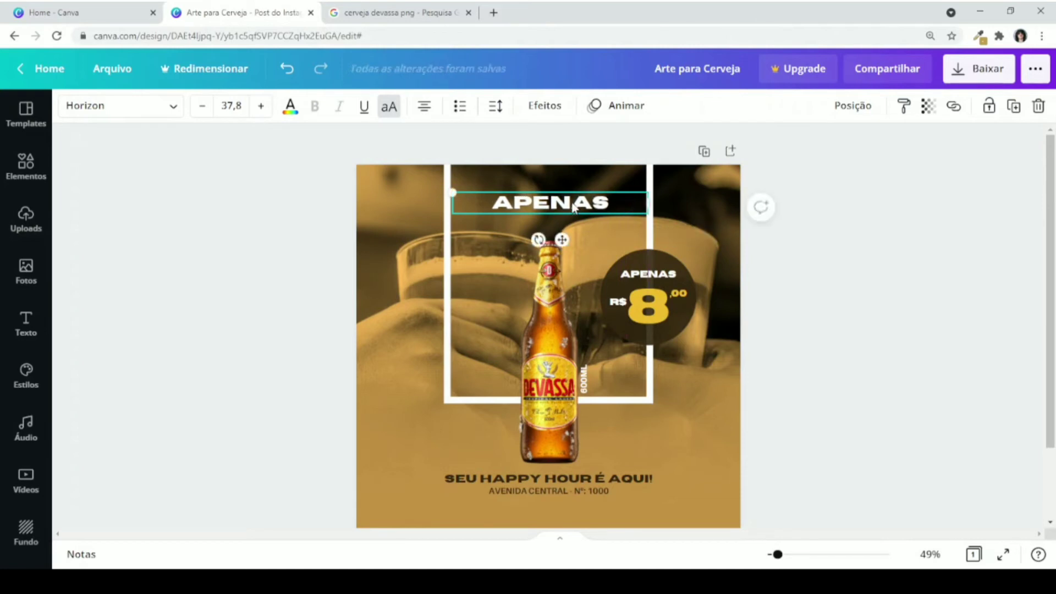
{"action": "double_click", "coordinate": [573, 207]}
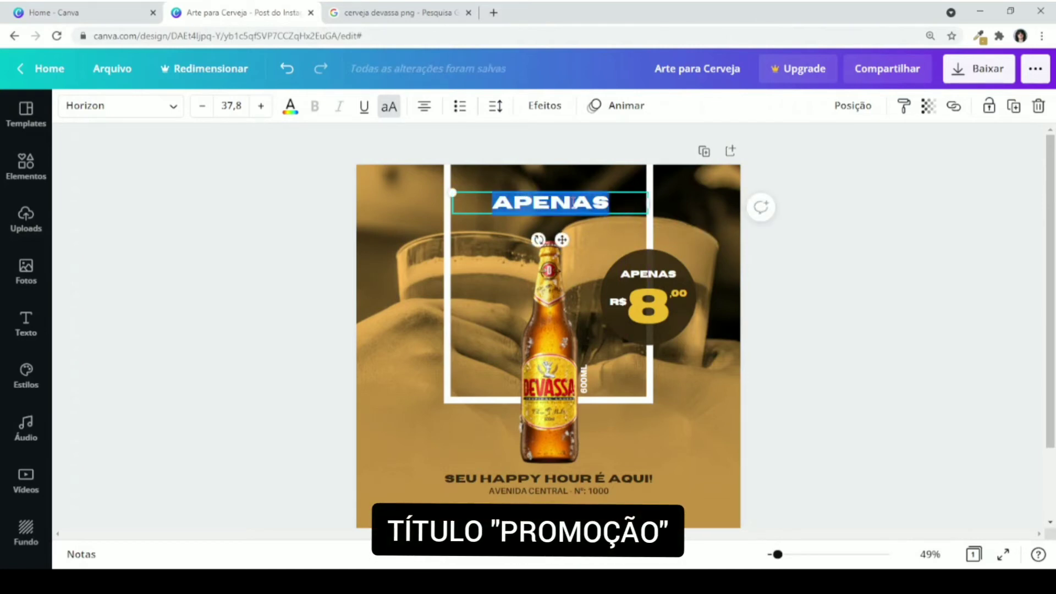
{"action": "type", "text": "PROMO"}
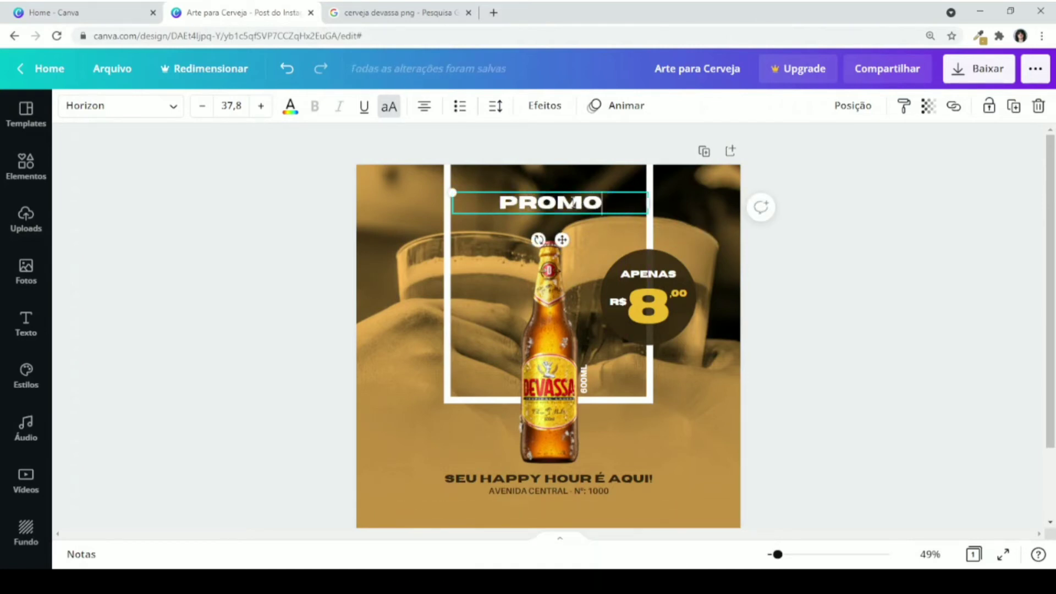
{"action": "type", "text": "ÇÃO"}
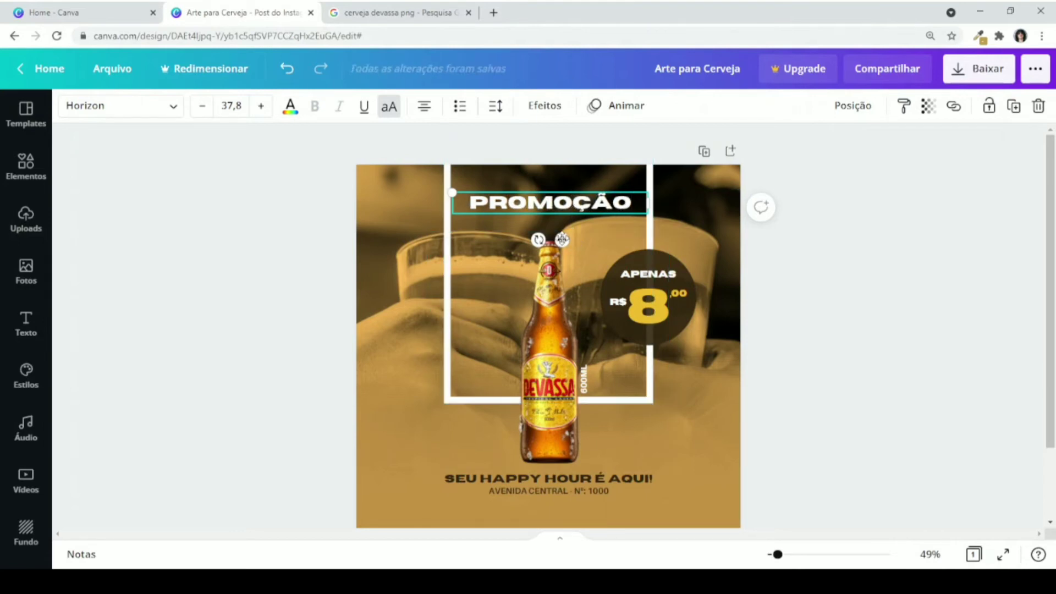
- Move the "PROMOÇÃO" title slightly down toward the bottle, centered horizontally on the page
{"action": "left_click_drag", "start_coordinate": [561, 240], "coordinate": [561, 242]}
{"action": "left_click_drag", "start_coordinate": [557, 242], "coordinate": [557, 243]}
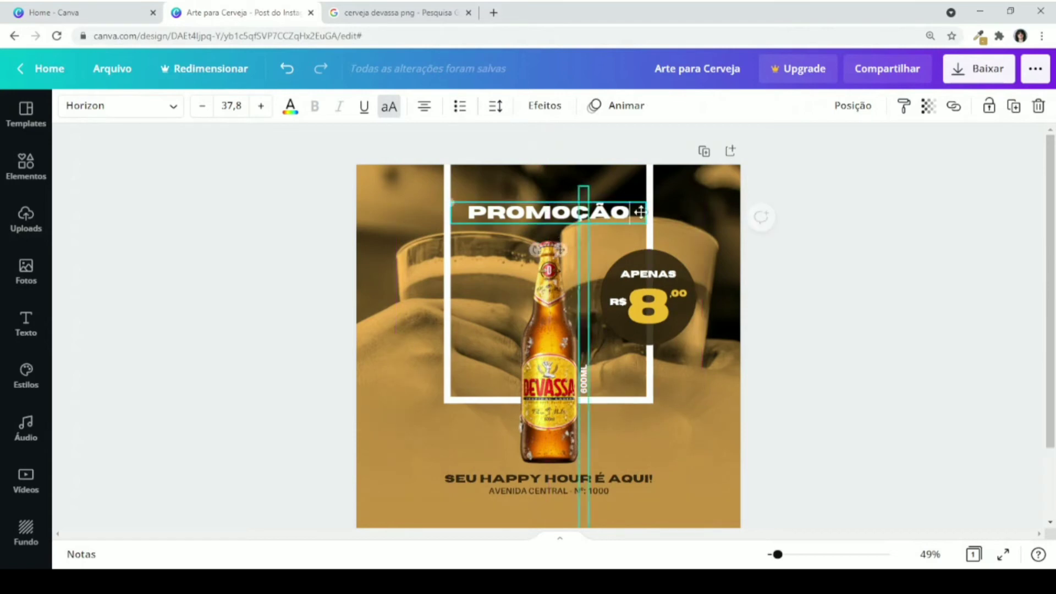
{"action": "left_click", "coordinate": [851, 108]}
{"action": "left_click", "coordinate": [964, 213]}
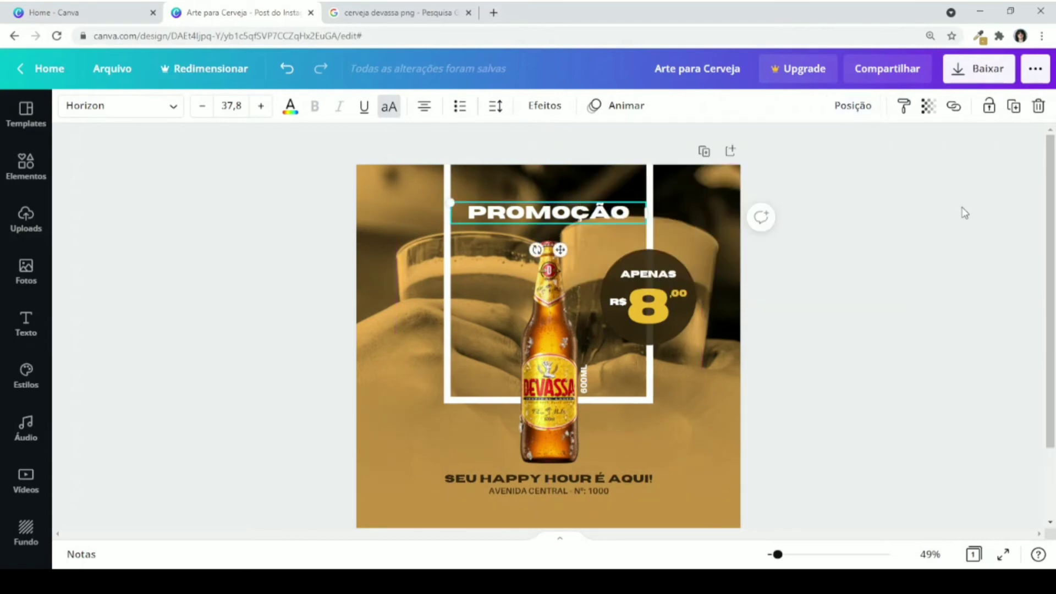
- Duplicate the "PROMOÇÃO" title and place the copy directly below it, aligned to the page's center
{"action": "left_click", "coordinate": [581, 214]}
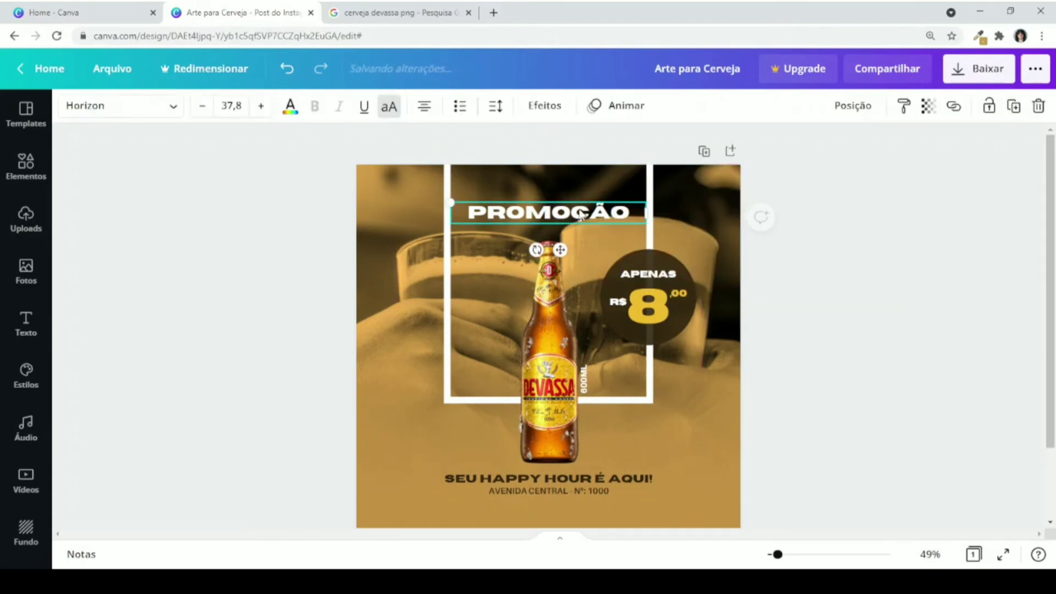
{"action": "left_click", "coordinate": [1015, 108]}
{"action": "left_click", "coordinate": [553, 273]}
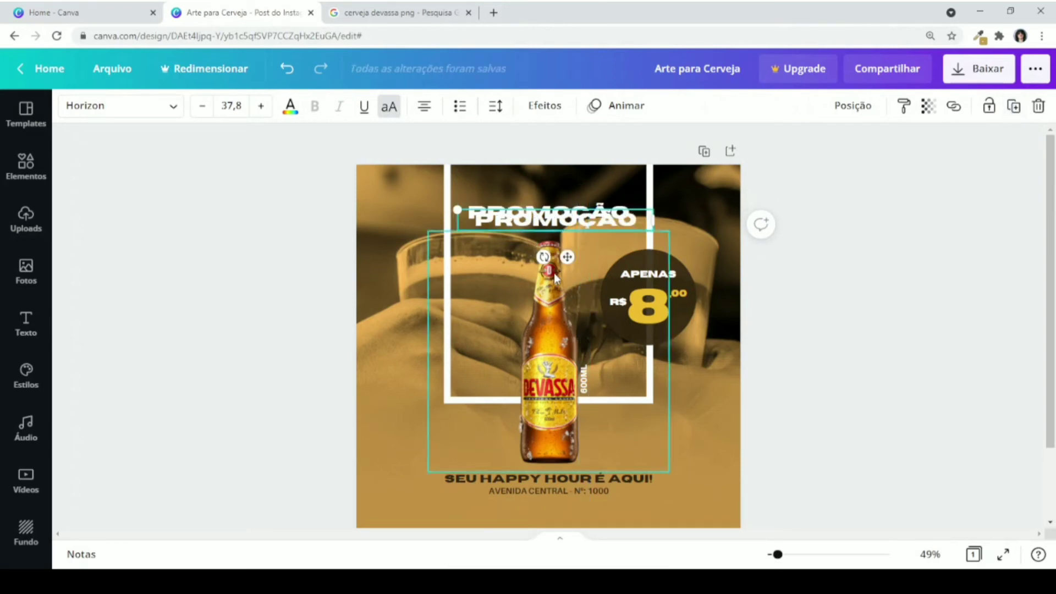
{"action": "left_click_drag", "start_coordinate": [567, 257], "coordinate": [561, 270]}
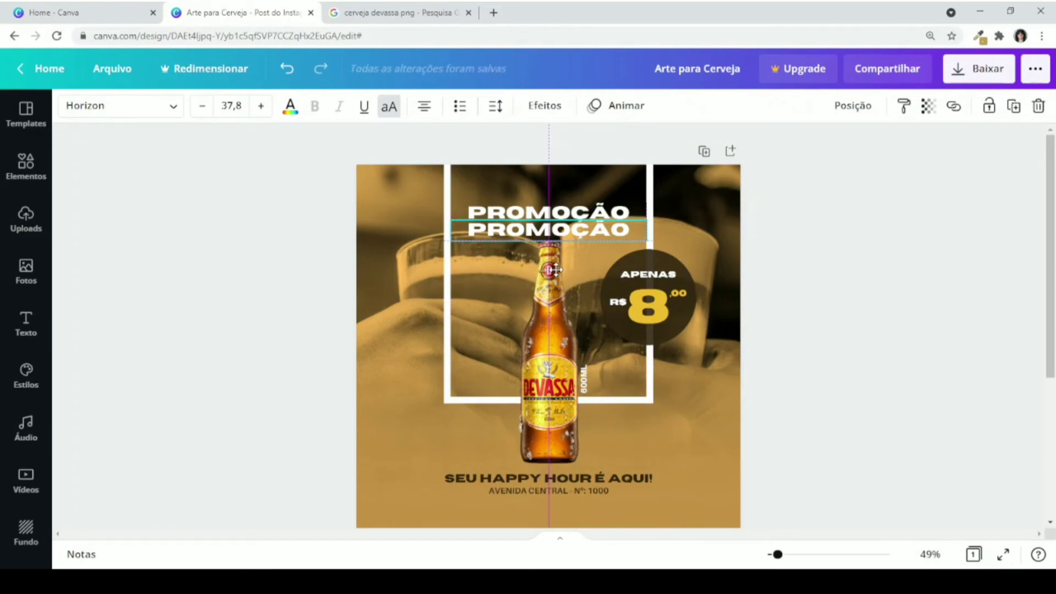
- Apply the Vazado (hollow) text effect with a thickness of 40 to the lower "PROMOÇÃO" copy
{"action": "left_click", "coordinate": [555, 270]}
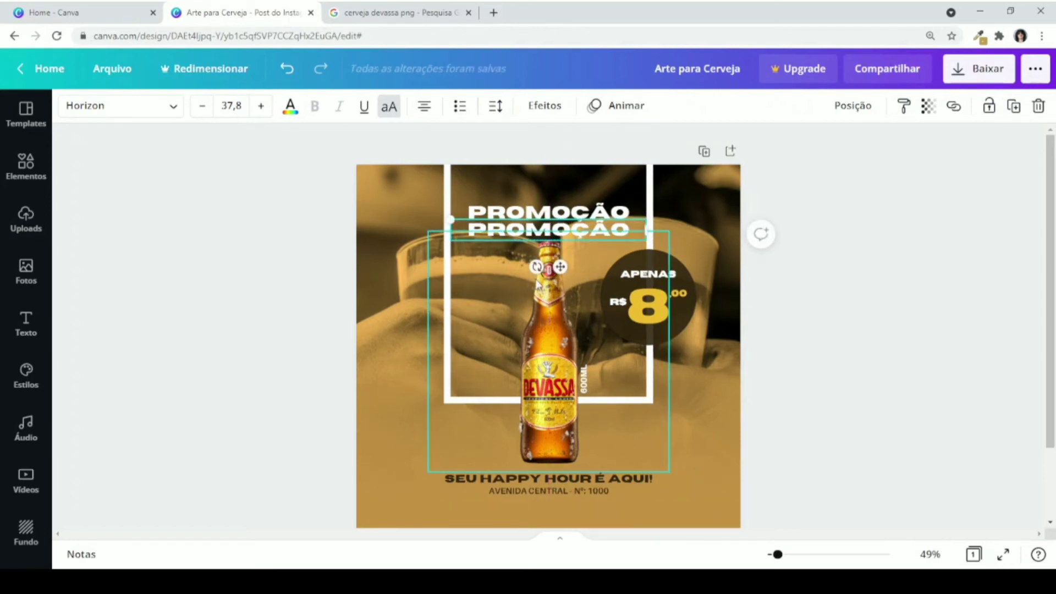
{"action": "left_click", "coordinate": [542, 108]}
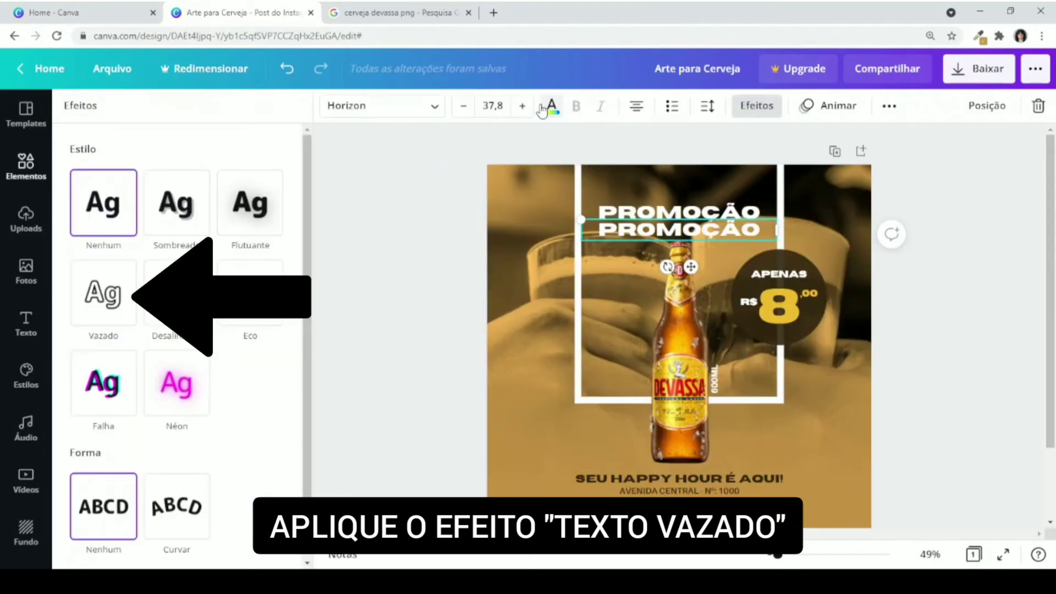
{"action": "left_click", "coordinate": [108, 308]}
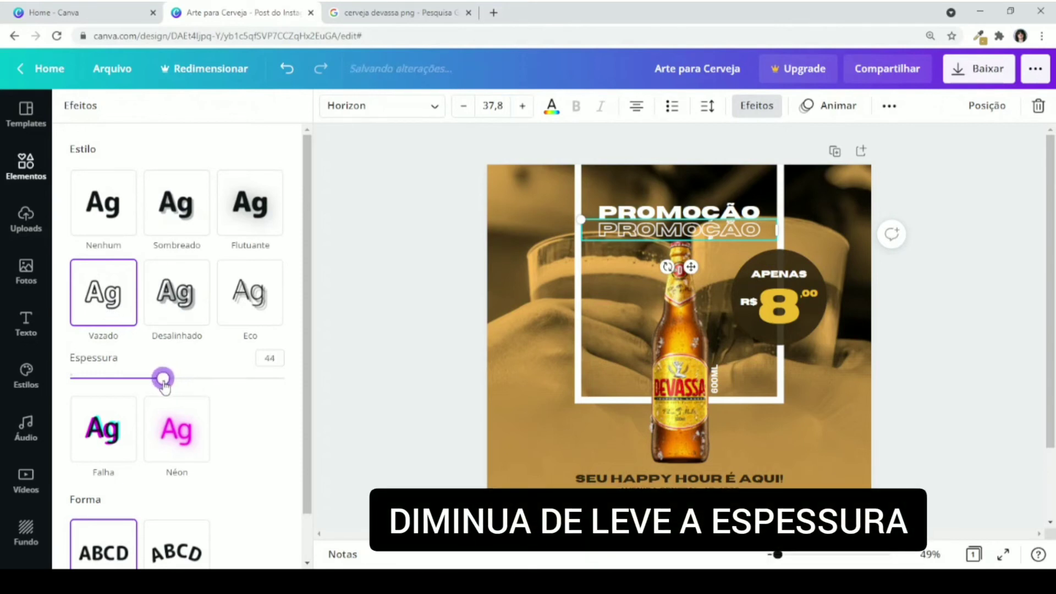
{"action": "left_click_drag", "start_coordinate": [163, 383], "coordinate": [159, 384]}
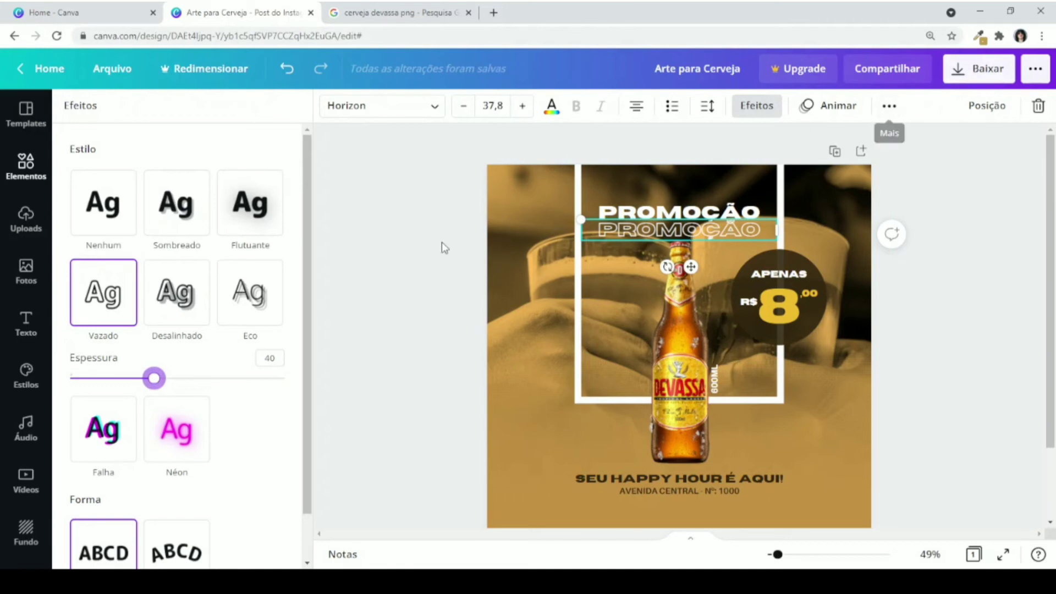
- Set the transparency value of the outlined "PROMOÇÃO" copy to 50
{"action": "left_click", "coordinate": [756, 105]}
{"action": "left_click", "coordinate": [935, 110]}
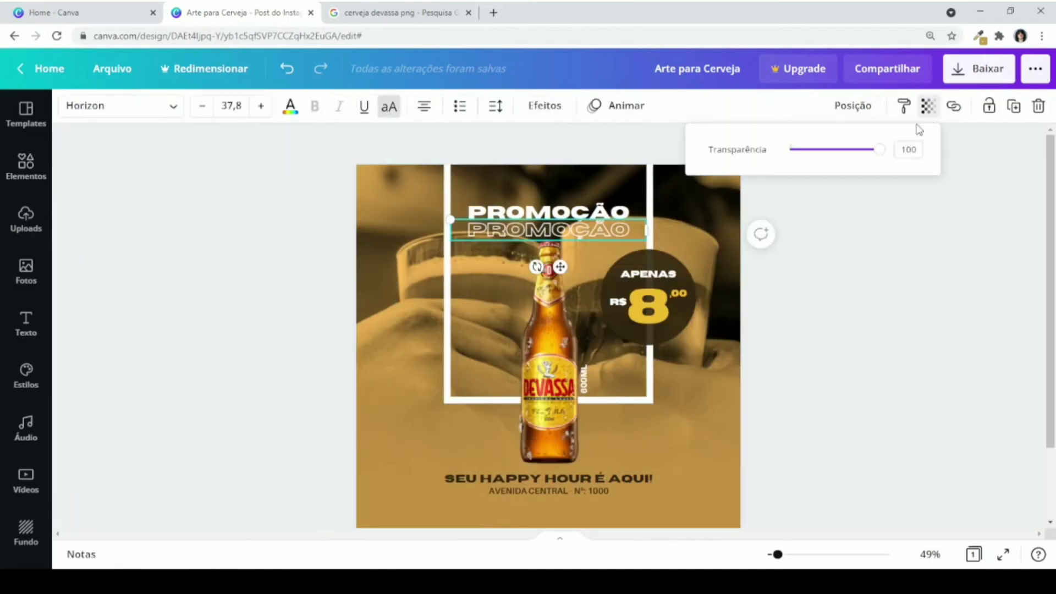
{"action": "left_click_drag", "start_coordinate": [879, 154], "coordinate": [867, 152]}
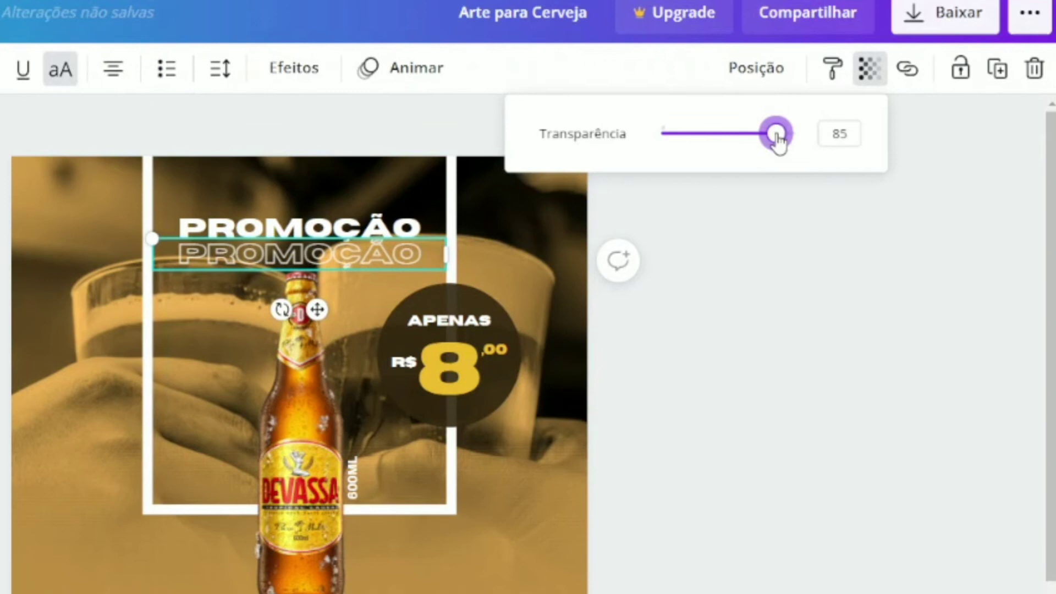
{"action": "left_click_drag", "start_coordinate": [777, 139], "coordinate": [735, 141]}
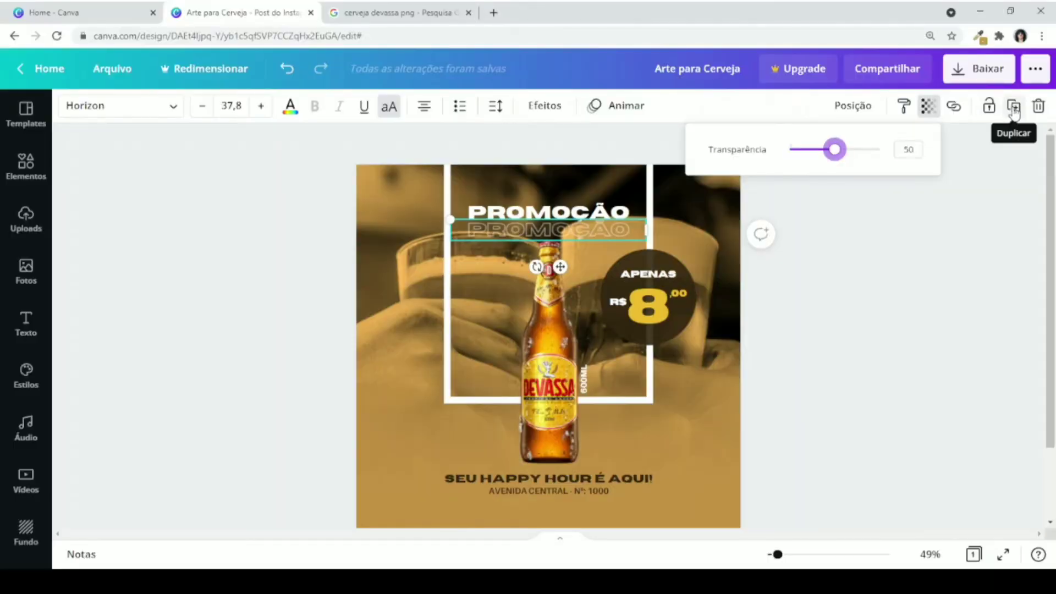
- Duplicate the outlined "PROMOÇÃO", place the copy directly below it centered on the page, and send it one layer backward
{"action": "left_click", "coordinate": [1013, 110]}
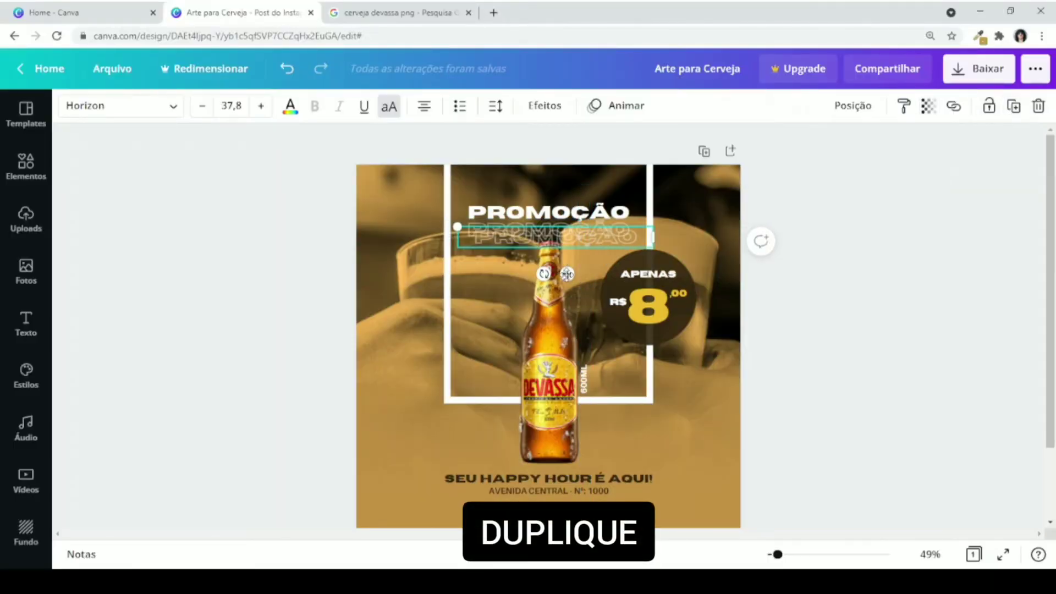
{"action": "left_click_drag", "start_coordinate": [566, 273], "coordinate": [557, 281]}
{"action": "left_click", "coordinate": [869, 108]}
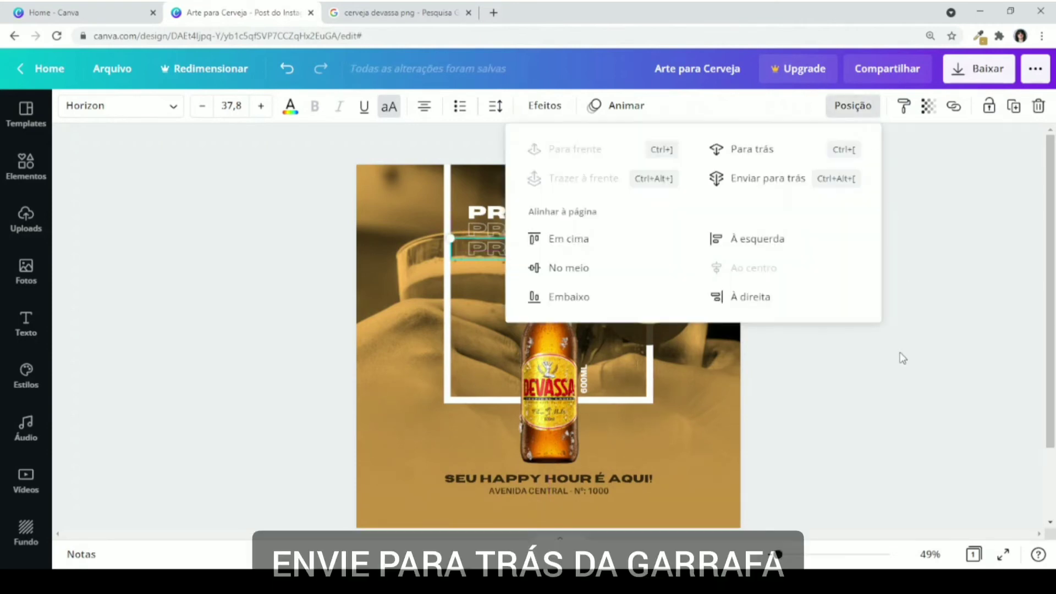
{"action": "left_click", "coordinate": [761, 151]}
{"action": "left_click", "coordinate": [950, 188]}
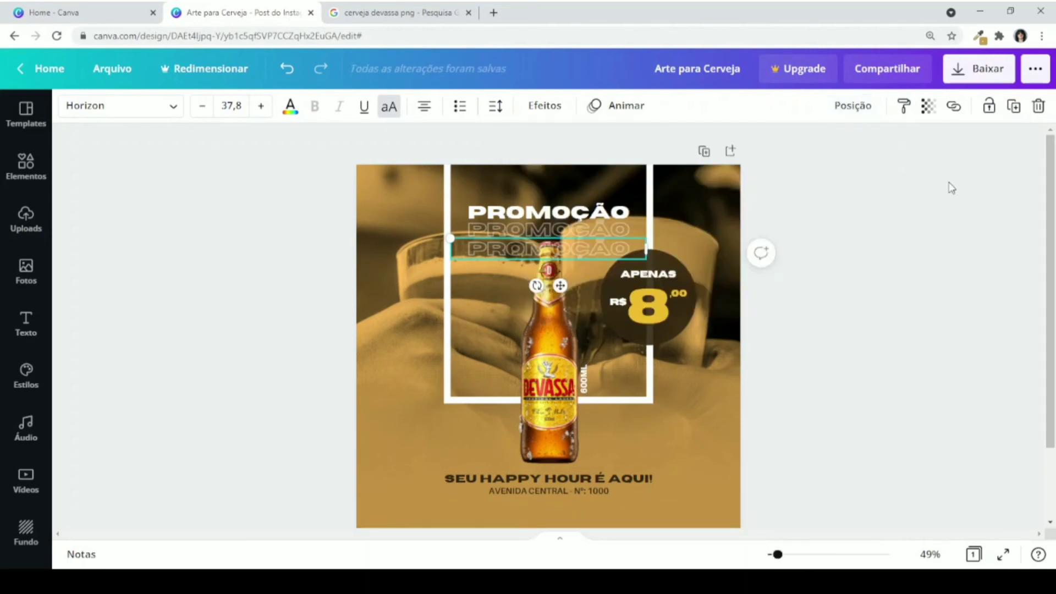
- Send the lowest outlined "PROMOÇÃO" another layer backward and fade it further than the outlined copy above it
{"action": "left_click", "coordinate": [864, 112]}
{"action": "left_click", "coordinate": [761, 153]}
{"action": "left_click", "coordinate": [929, 110]}
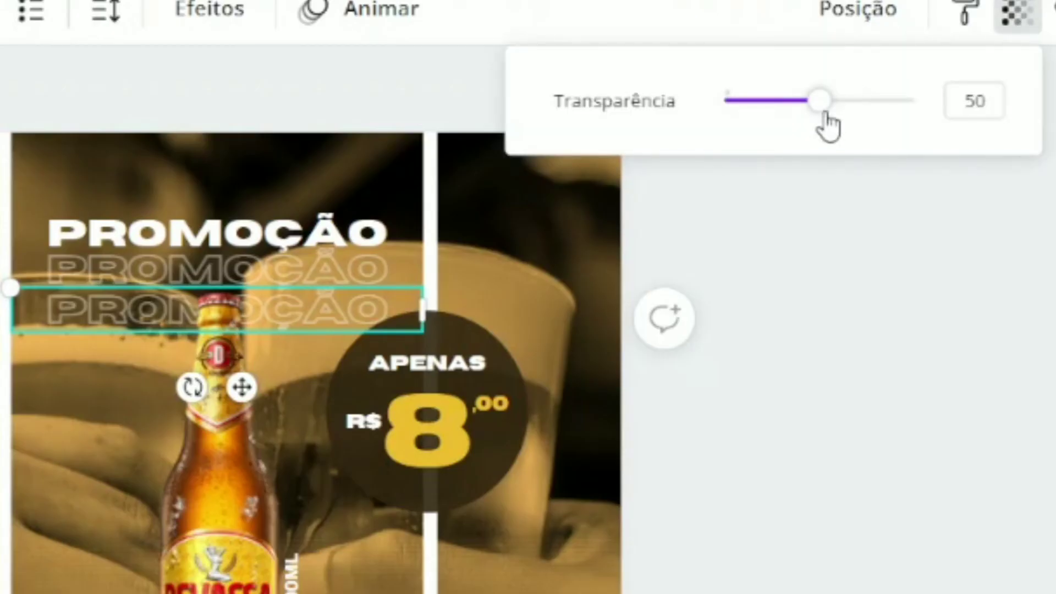
{"action": "left_click_drag", "start_coordinate": [825, 112], "coordinate": [777, 110]}
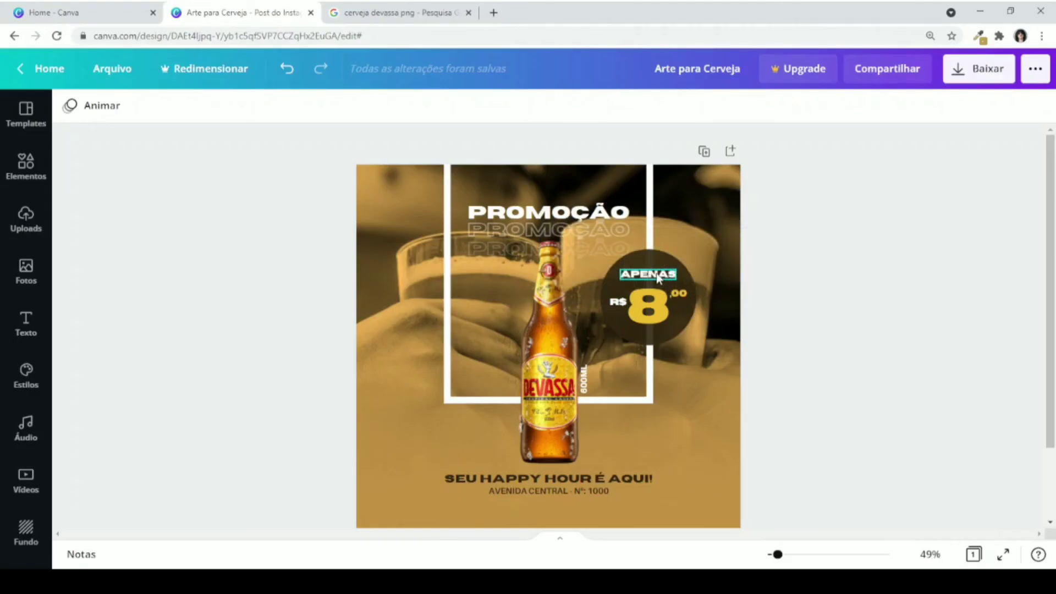
- Duplicate "APENAS" outside the frame, beside the "PROMOÇÃO" title, as a "SUA LOGO" text of size 13,1
{"action": "left_click", "coordinate": [448, 364]}
{"action": "left_click", "coordinate": [1012, 107]}
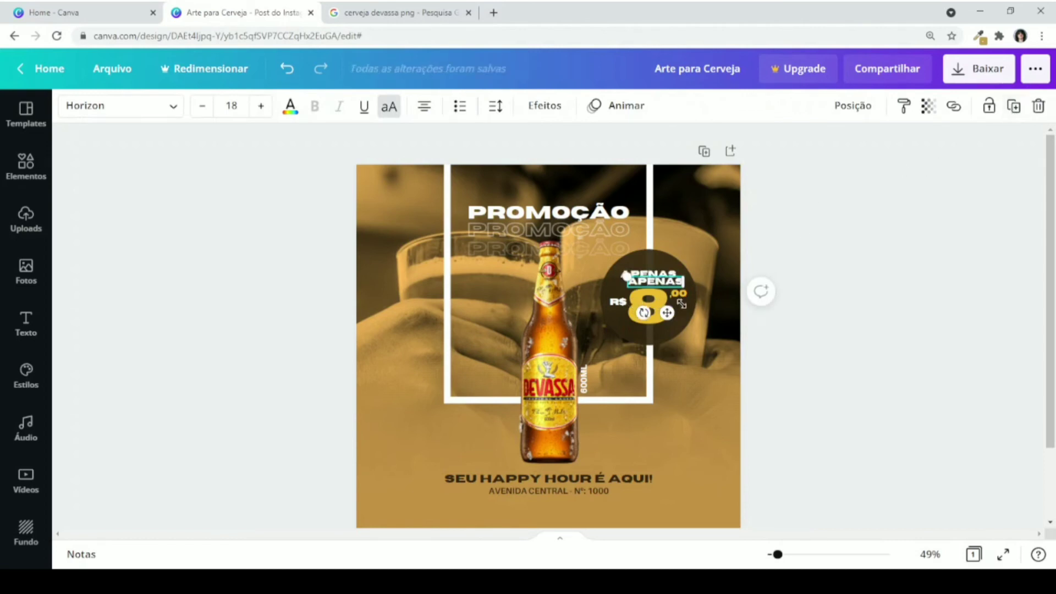
{"action": "left_click_drag", "start_coordinate": [668, 313], "coordinate": [533, 278]}
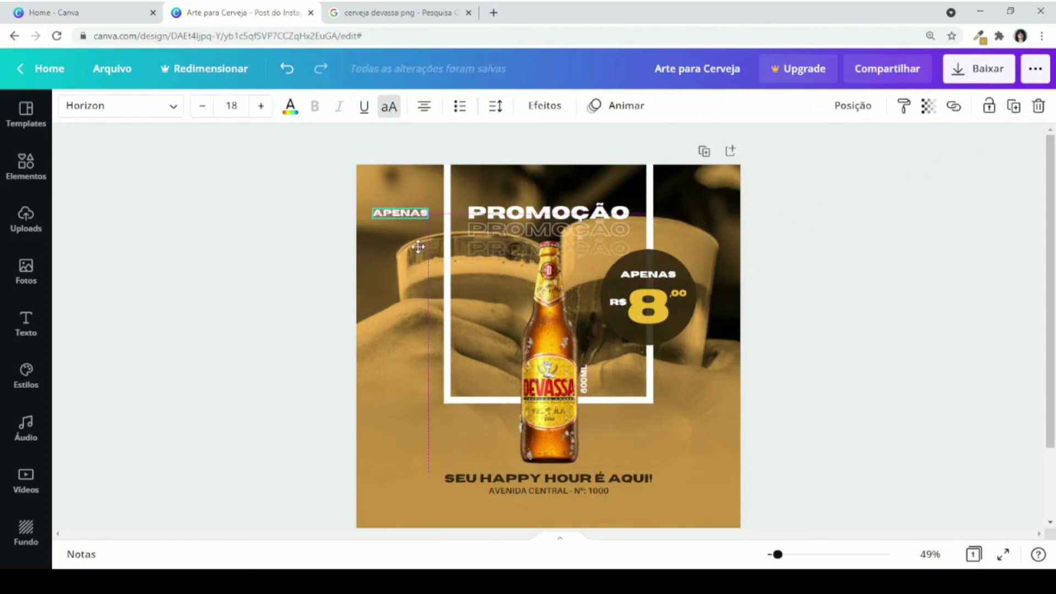
{"action": "mouse_move", "coordinate": [418, 247]}
{"action": "left_mouse_down"}
{"action": "mouse_move", "coordinate": [413, 215]}
{"action": "mouse_move", "coordinate": [419, 239]}
{"action": "left_mouse_up"}
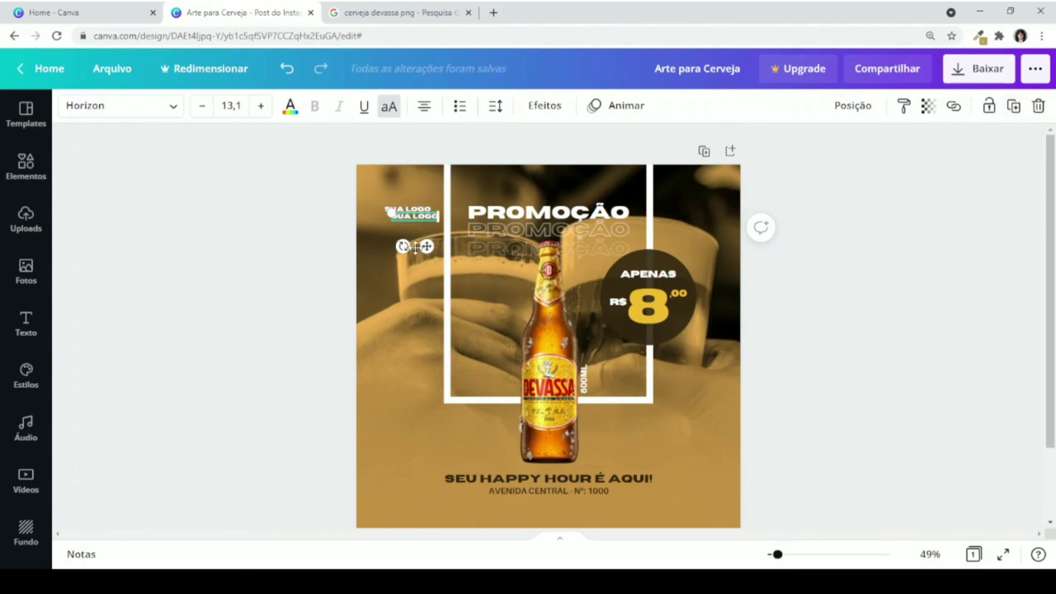
- Add a larger "AQUI" copy beneath "SUA LOGO" and position the two texts together beside the frame
{"action": "left_click", "coordinate": [407, 222]}
{"action": "left_click", "coordinate": [407, 211], "text": "shift"}
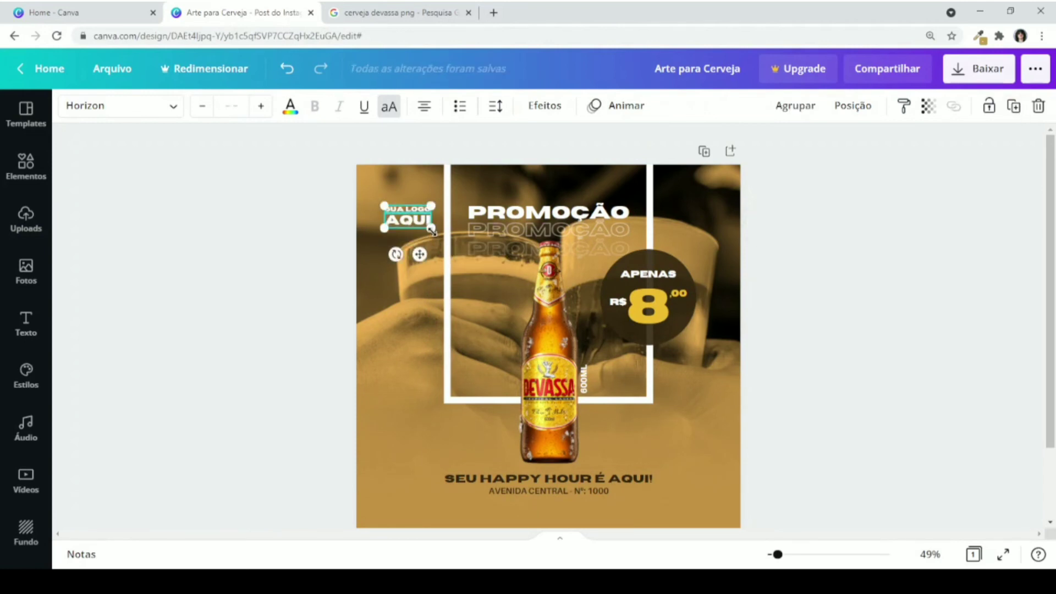
{"action": "left_click_drag", "start_coordinate": [419, 251], "coordinate": [354, 198]}
{"action": "key", "text": "ctrl+plus"}
{"action": "key", "text": "ctrl+minus"}
{"action": "key", "text": "Escape"}
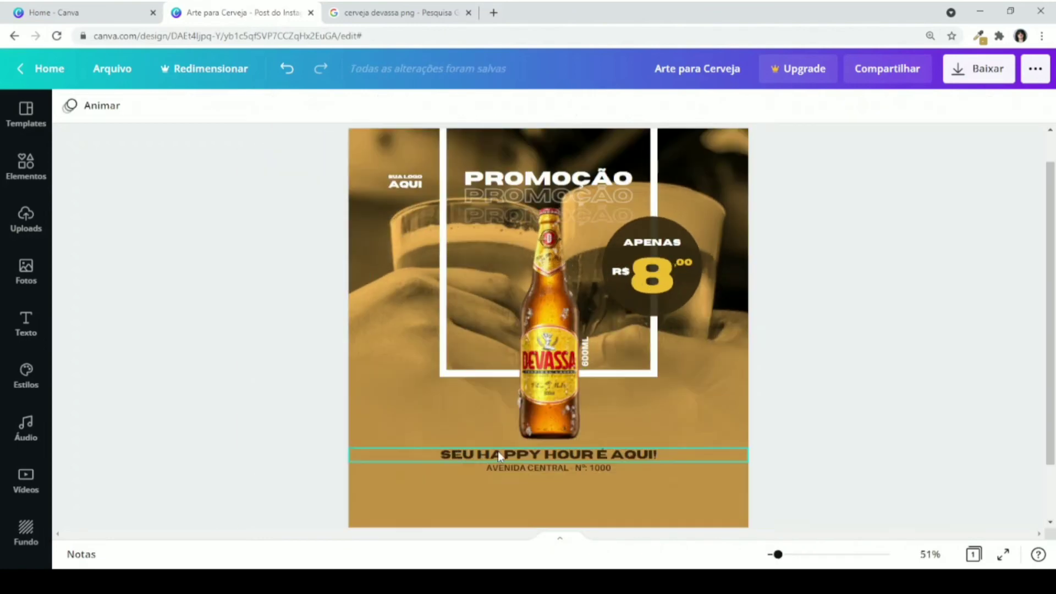
- Apply the Néon text effect with an intensity of 100 to the slogan "SEU HAPPY HOUR É AQUI!"
{"action": "left_click", "coordinate": [597, 453]}
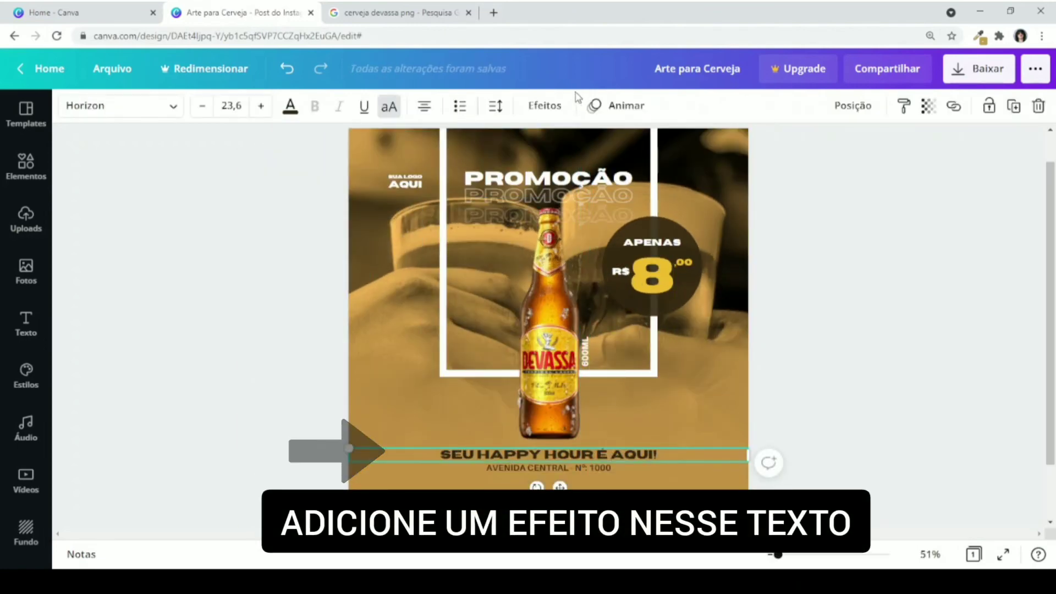
{"action": "left_click", "coordinate": [545, 105]}
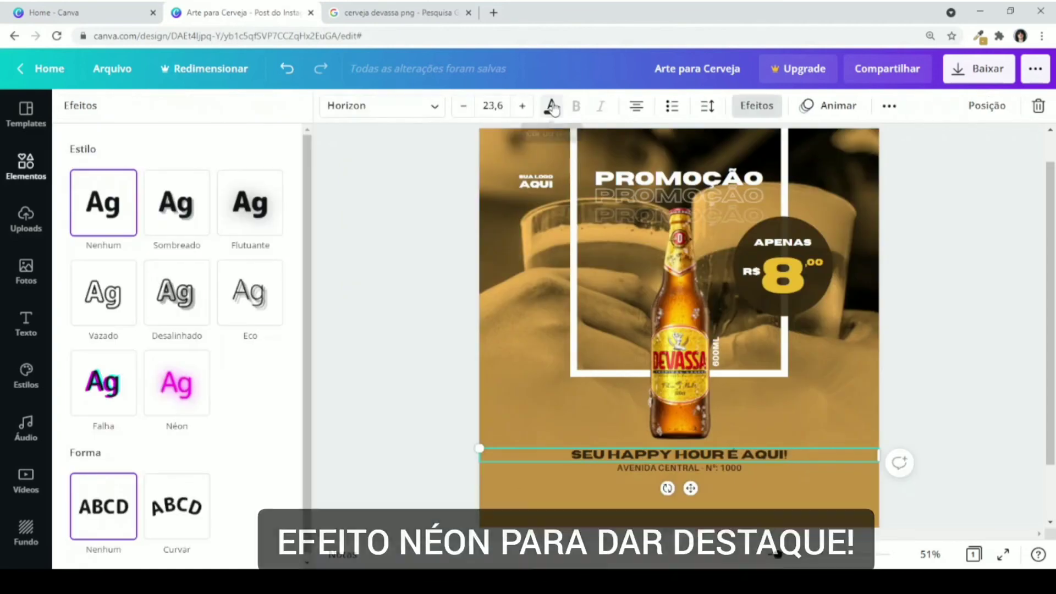
{"action": "left_click", "coordinate": [190, 390]}
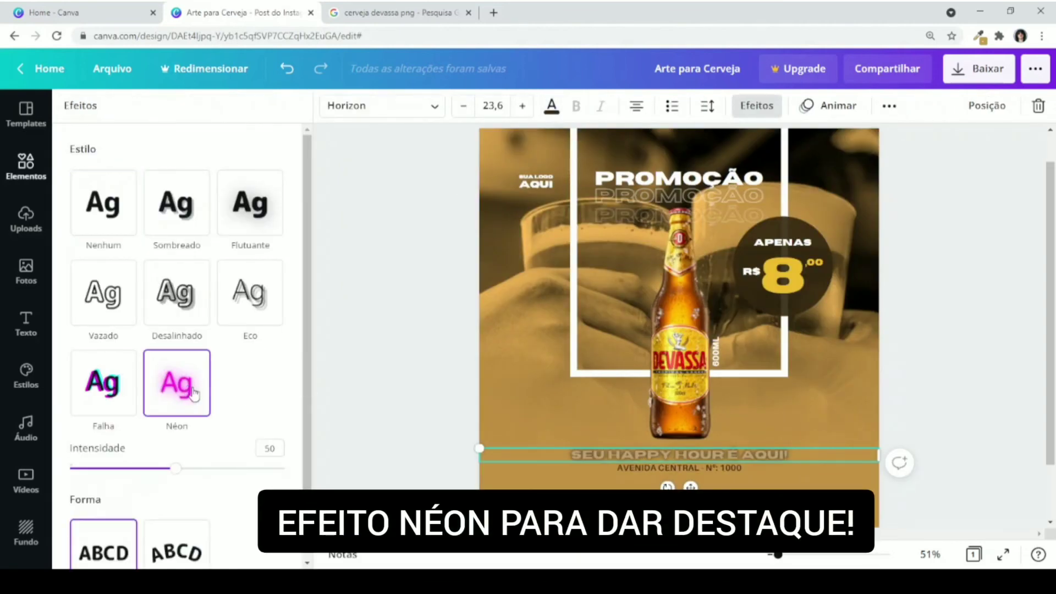
{"action": "left_click_drag", "start_coordinate": [210, 474], "coordinate": [259, 476]}
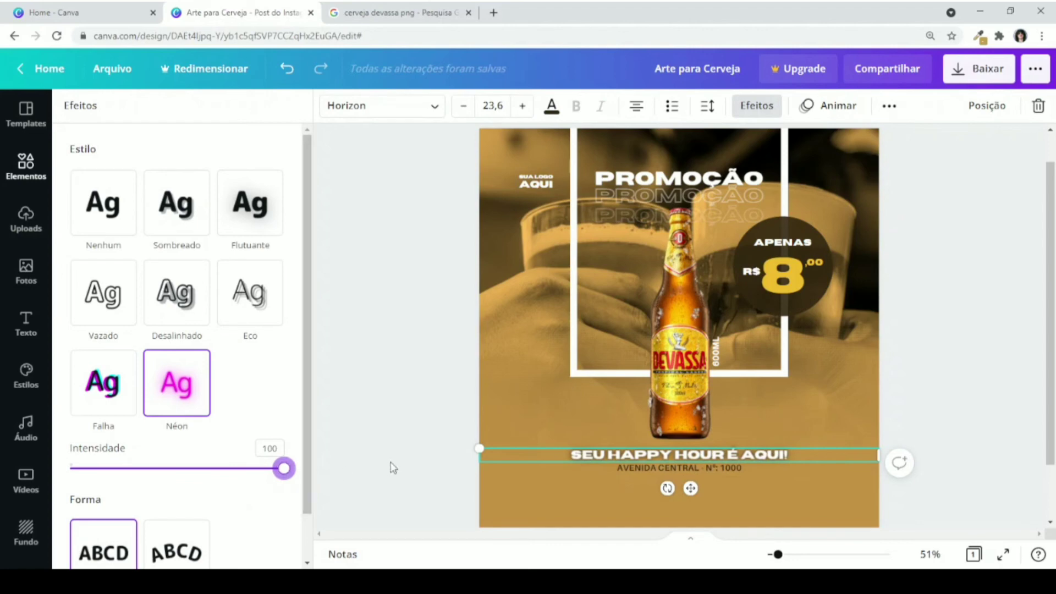
{"action": "left_click", "coordinate": [362, 407]}
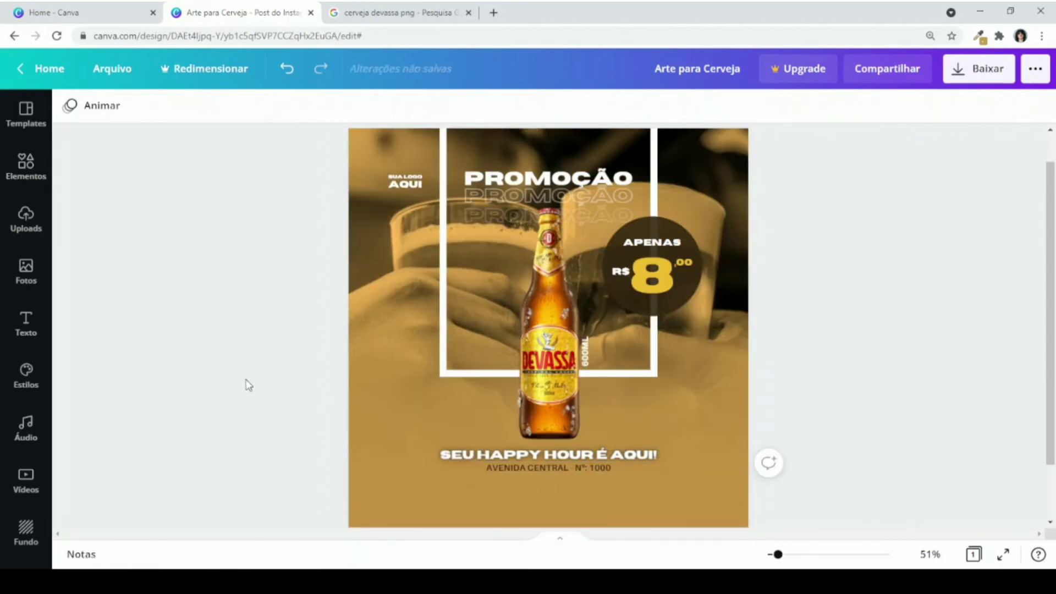
- Search the elements for "whatsapp" and add the two-color speech-bubble phone icon to the page
{"action": "left_click", "coordinate": [26, 164]}
{"action": "left_click", "coordinate": [249, 149]}
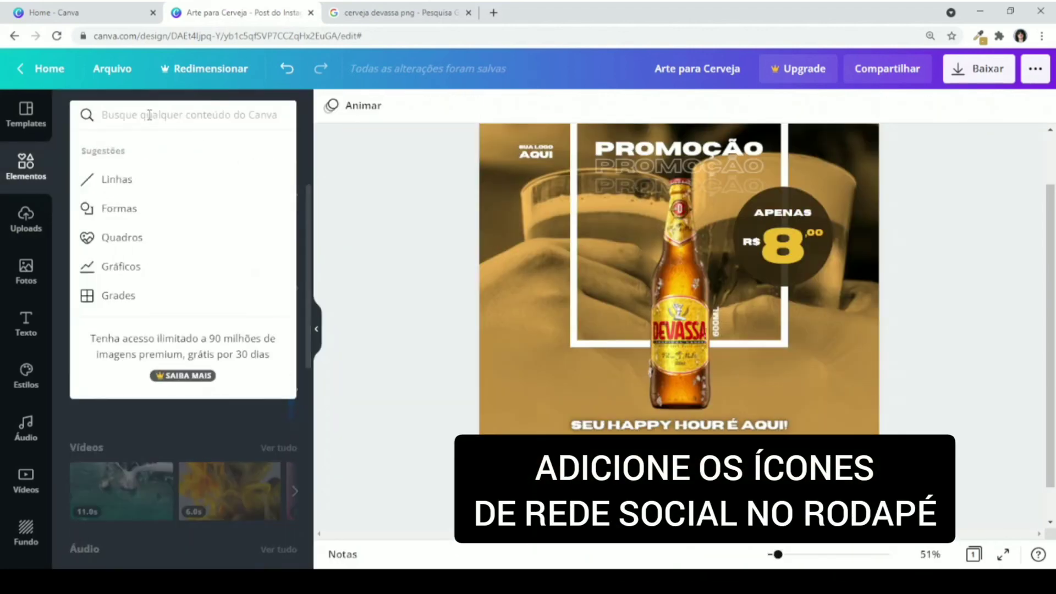
{"action": "type", "text": "whatsapp"}
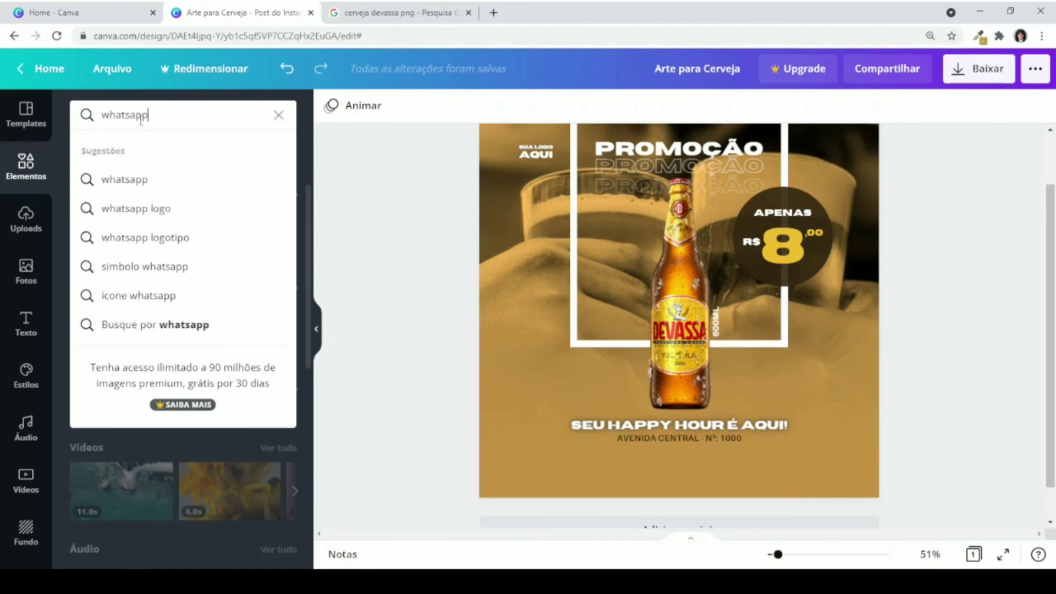
{"action": "key", "text": "Return"}
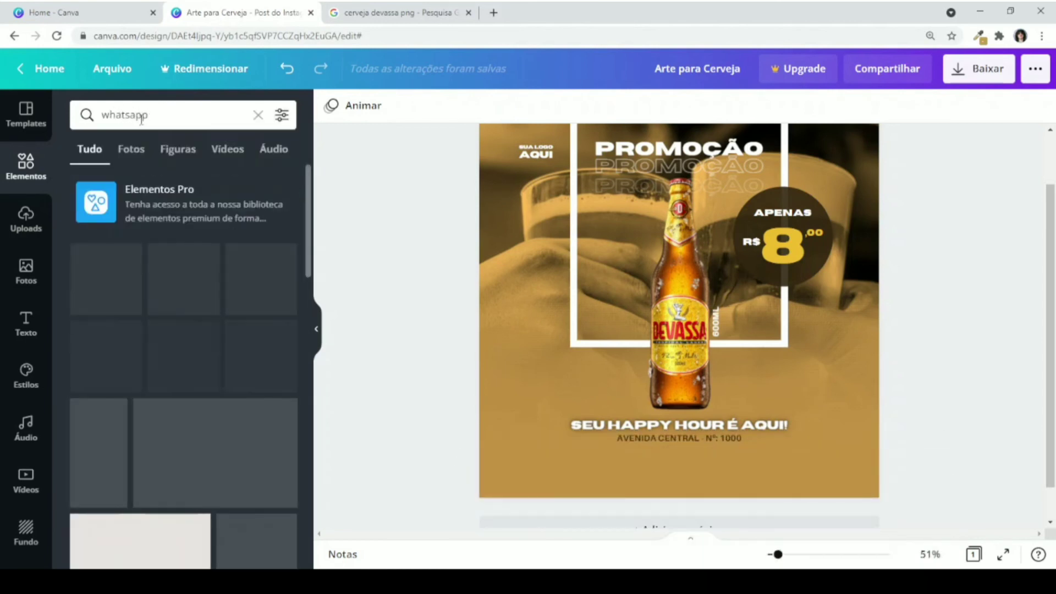
{"action": "left_click", "coordinate": [275, 286]}
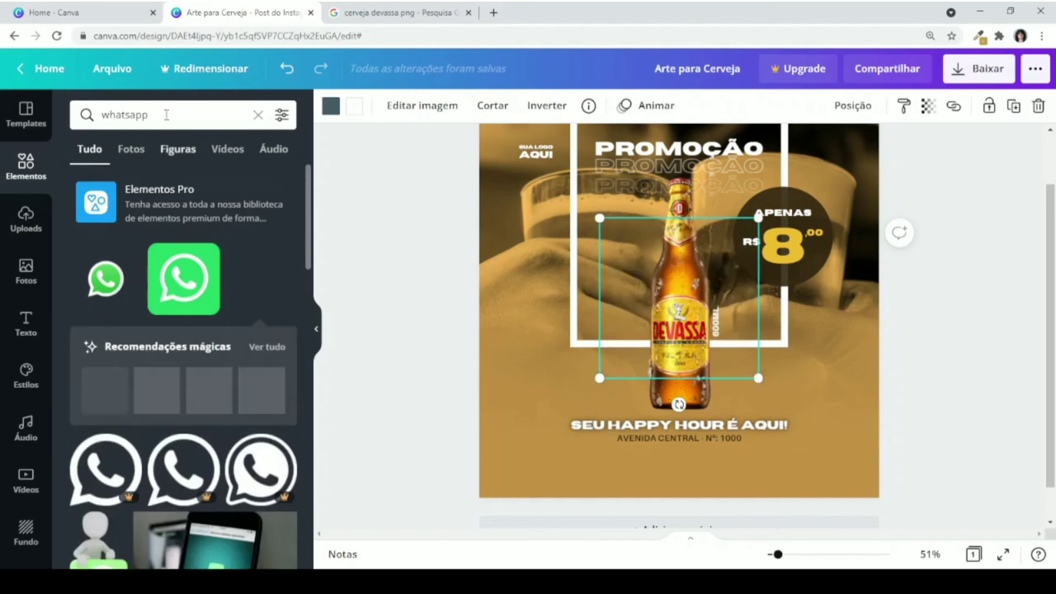
- Search the elements for "instagram" and add its logo as a small white icon in the page's lower-left footer area
{"action": "double_click", "coordinate": [169, 114]}
{"action": "type", "text": "instagram"}
{"action": "key", "text": "Return"}
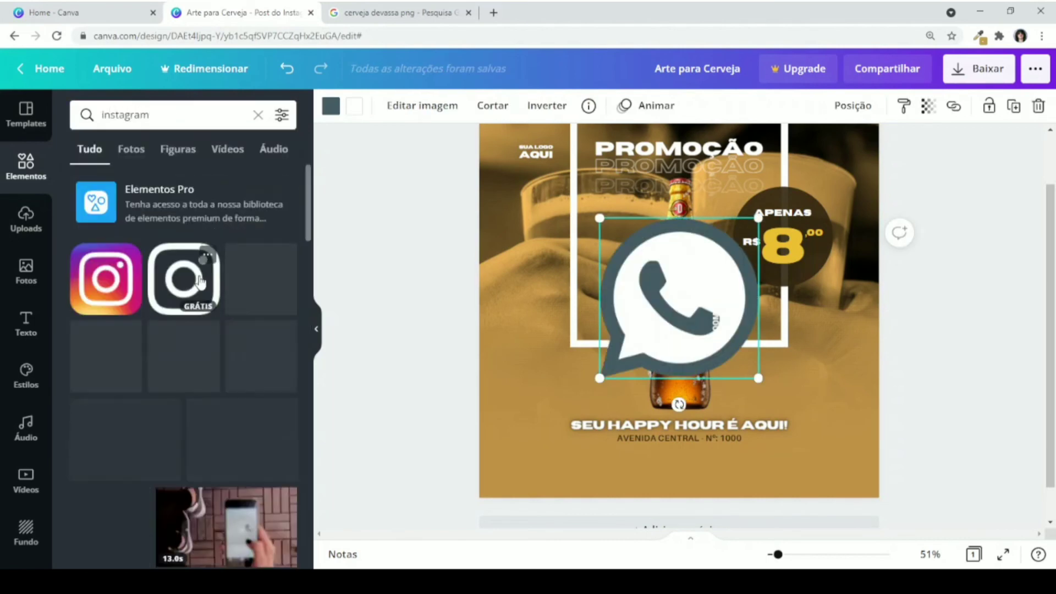
{"action": "left_click_drag", "start_coordinate": [245, 330], "coordinate": [405, 424]}
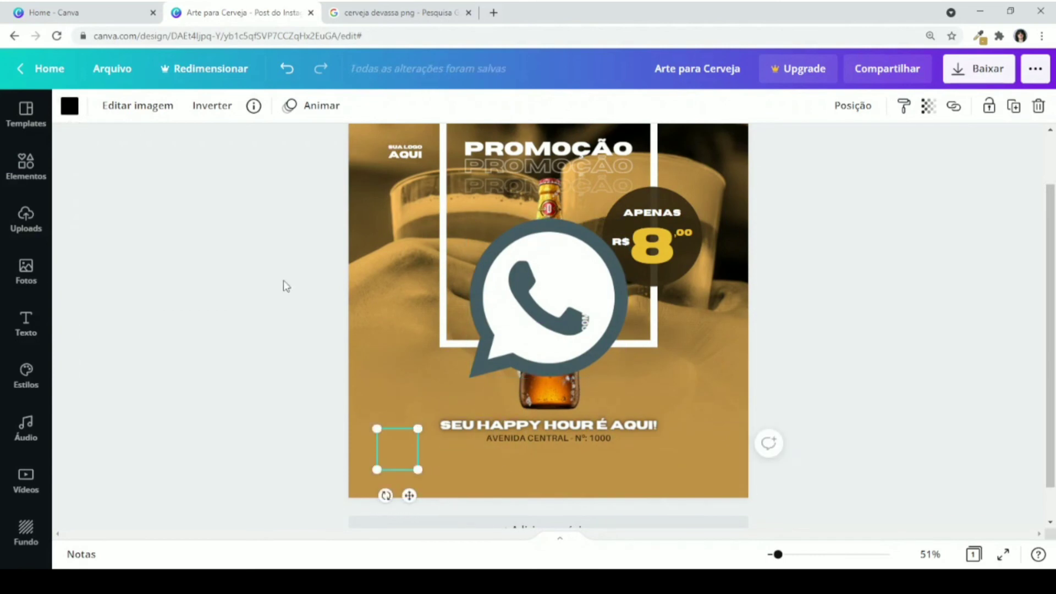
{"action": "left_click", "coordinate": [69, 106]}
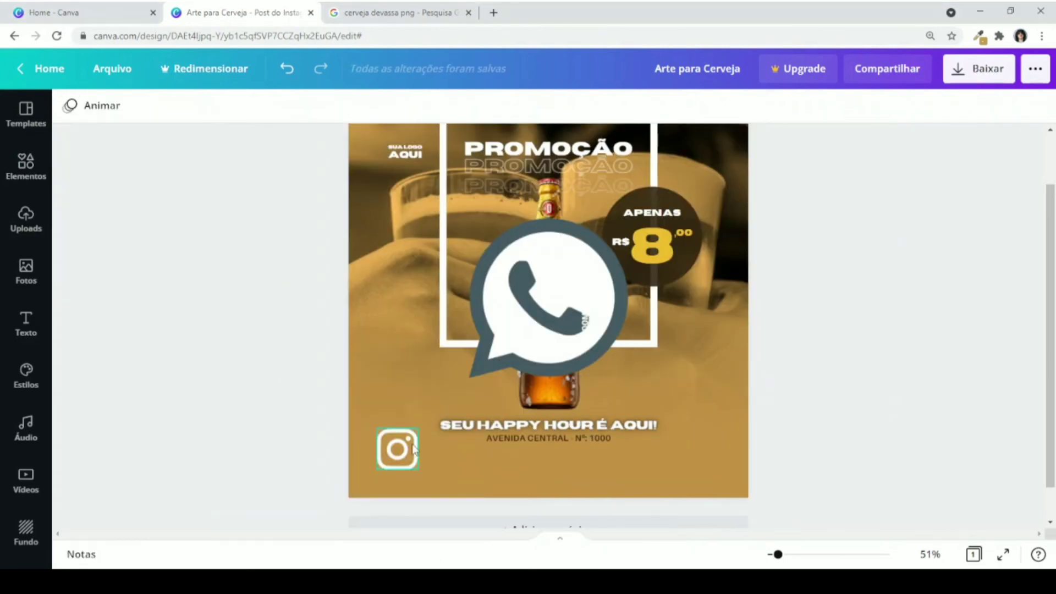
{"action": "left_click_drag", "start_coordinate": [414, 450], "coordinate": [401, 459]}
- Recolor the WhatsApp icon's dark part with the medium brown from the background photo's palette
{"action": "left_click", "coordinate": [548, 297]}
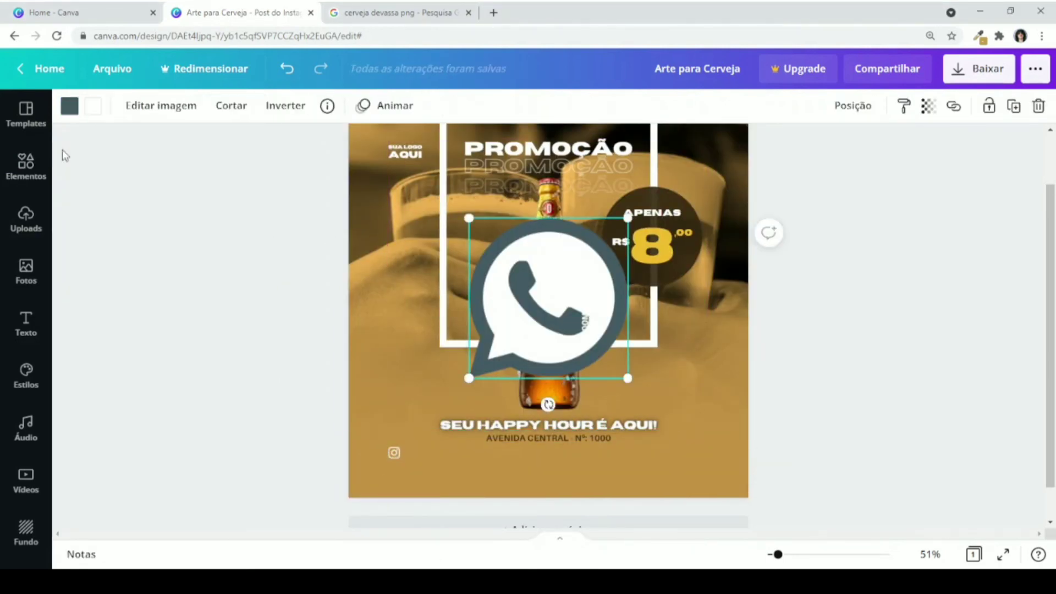
{"action": "left_click", "coordinate": [70, 106]}
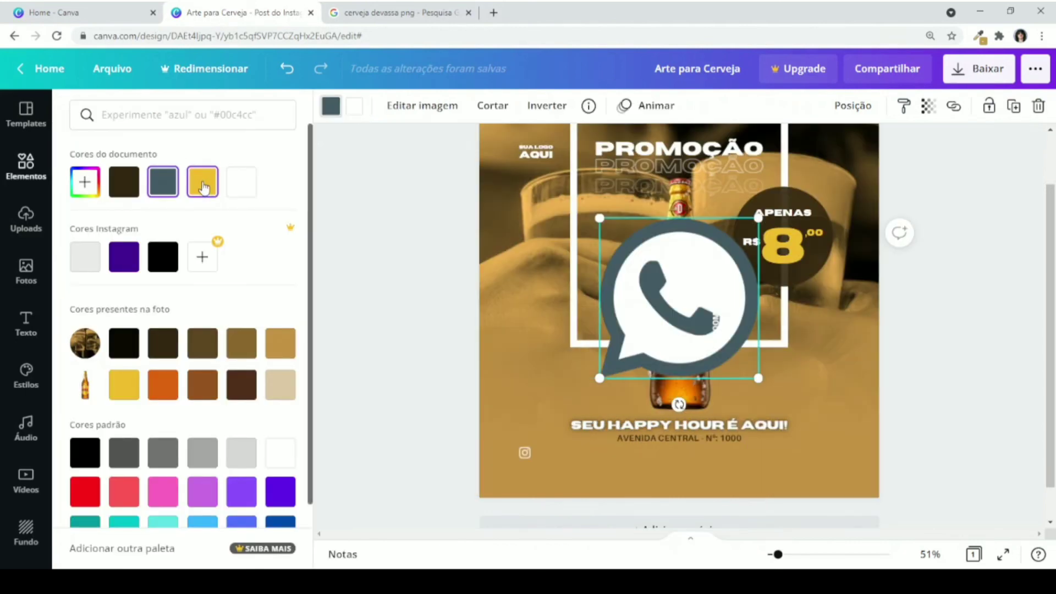
{"action": "left_click", "coordinate": [131, 387]}
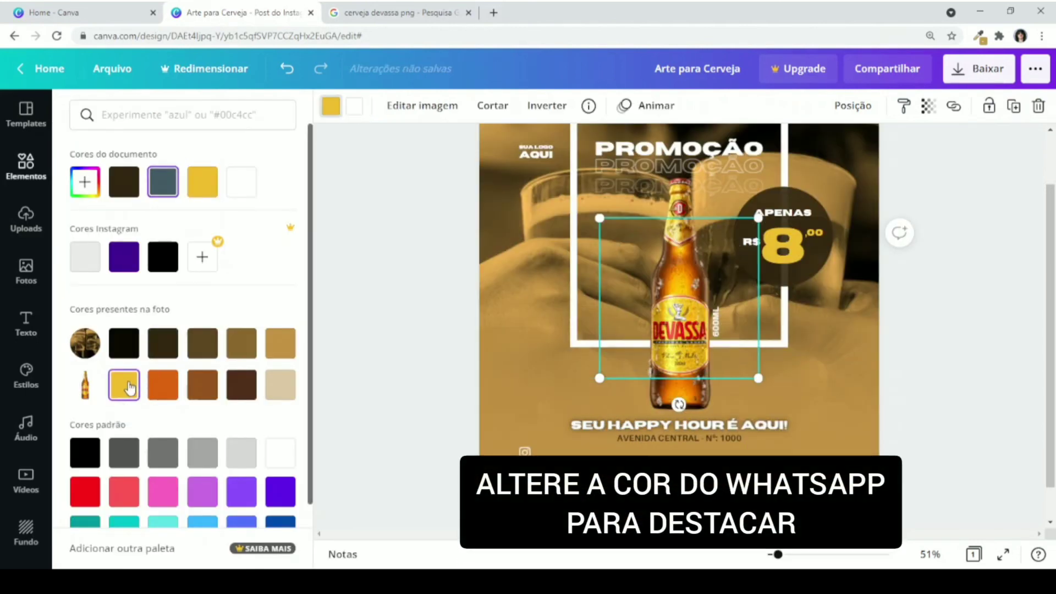
{"action": "left_click", "coordinate": [247, 348]}
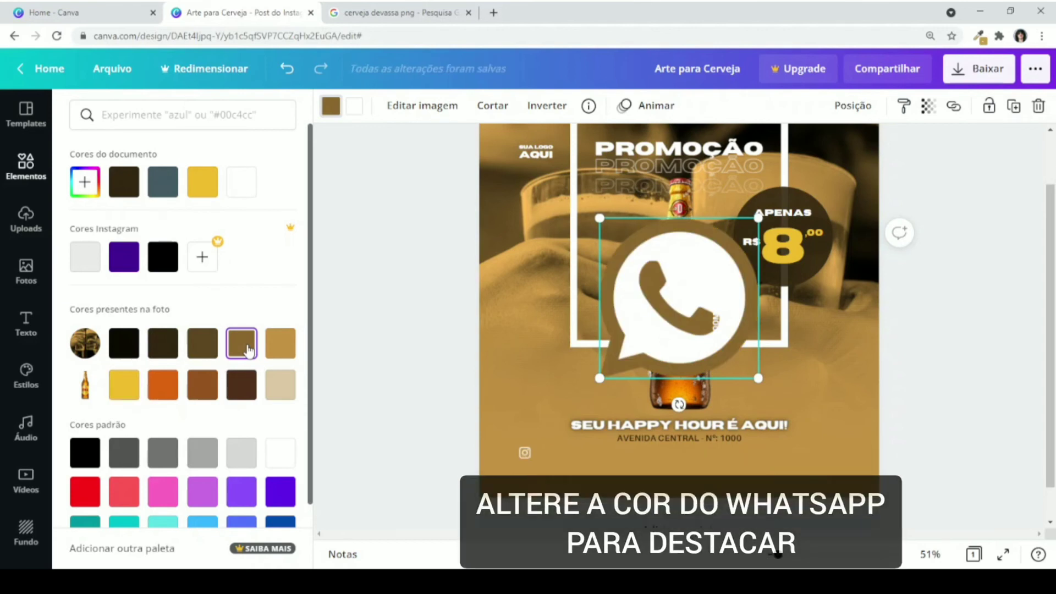
- Shrink the WhatsApp icon to about 19 × 19 and place it level with the Instagram icon in the footer
{"action": "left_click_drag", "start_coordinate": [758, 216], "coordinate": [571, 482]}
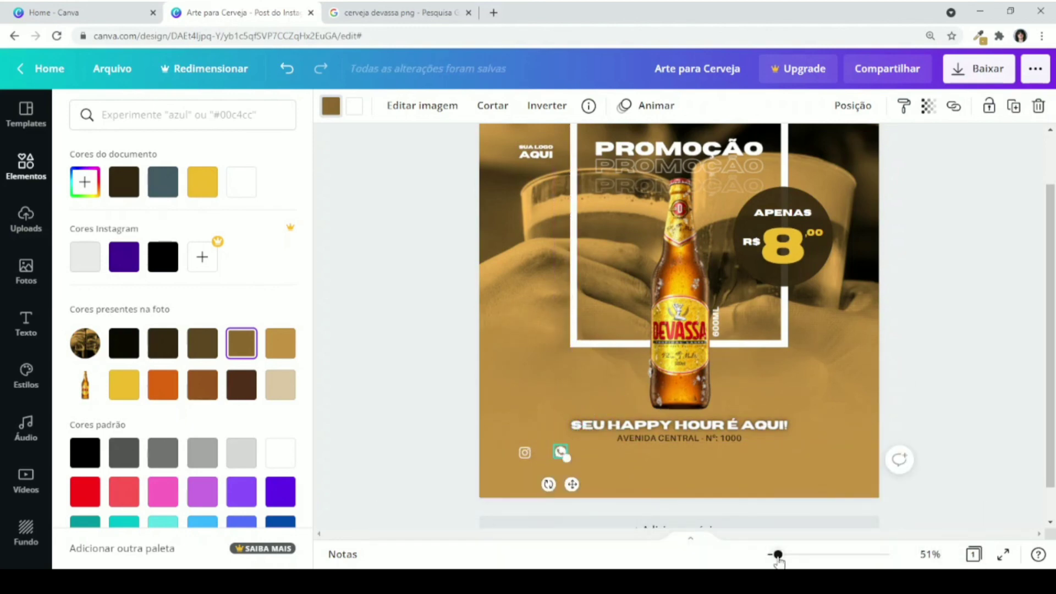
{"action": "scroll", "coordinate": [571, 482], "scroll_direction": "up", "scroll_amount": 3}
{"action": "left_click", "coordinate": [325, 329]}
{"action": "left_click", "coordinate": [313, 333]}
{"action": "scroll", "coordinate": [313, 333], "scroll_direction": "up", "scroll_amount": 3}
{"action": "mouse_move", "coordinate": [323, 502]}
{"action": "left_mouse_down"}
{"action": "mouse_move", "coordinate": [341, 489]}
{"action": "mouse_move", "coordinate": [325, 473]}
{"action": "mouse_move", "coordinate": [324, 488]}
{"action": "left_mouse_up"}
{"action": "left_click_drag", "start_coordinate": [366, 454], "coordinate": [388, 457]}
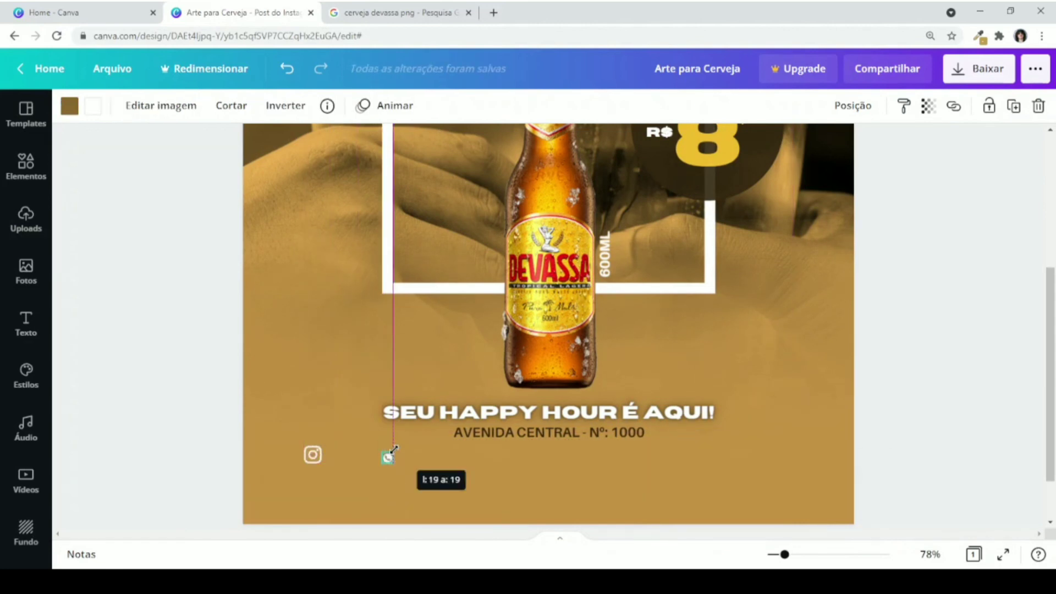
{"action": "double_click", "coordinate": [493, 435]}
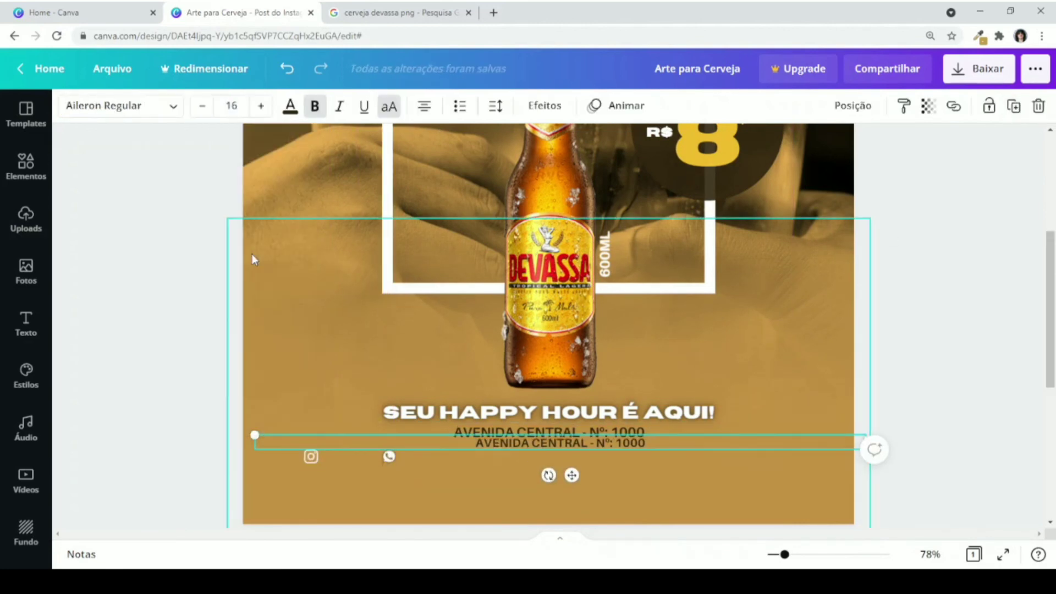
{"action": "type", "text": "@INSTAGRAM"}
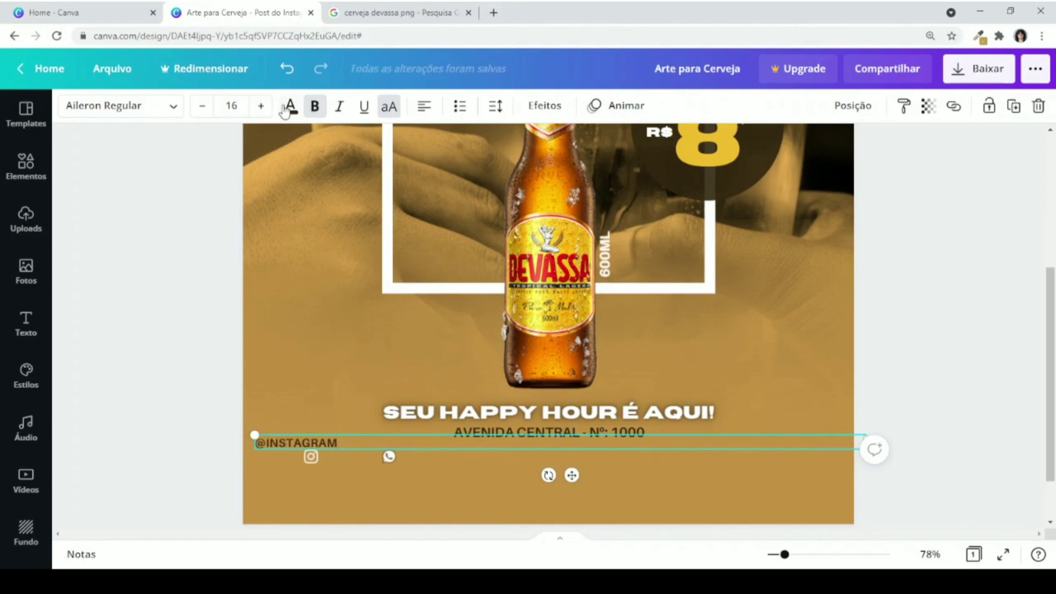
{"action": "left_click", "coordinate": [285, 109]}
{"action": "left_click", "coordinate": [90, 255]}
{"action": "left_click", "coordinate": [888, 106]}
{"action": "left_click", "coordinate": [744, 145]}
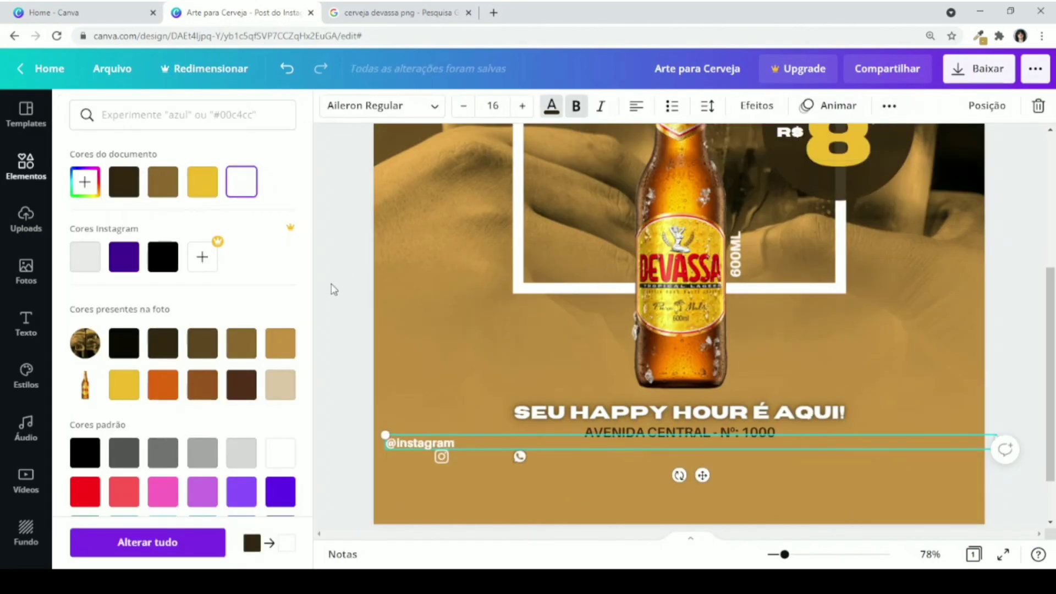
{"action": "left_click", "coordinate": [570, 471]}
{"action": "left_click_drag", "start_coordinate": [570, 471], "coordinate": [636, 483]}
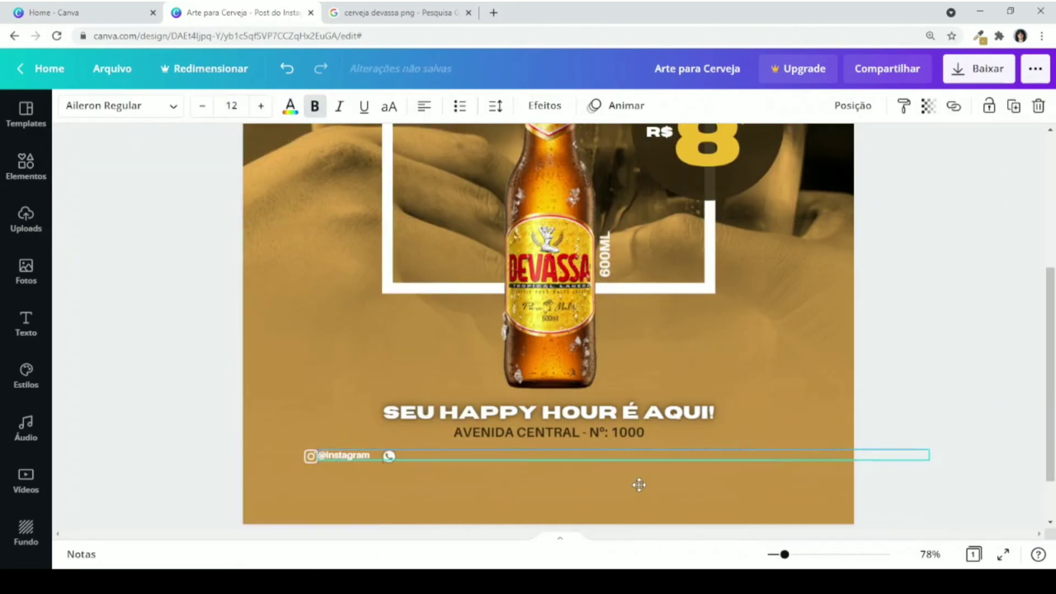
{"action": "left_click", "coordinate": [328, 475]}
{"action": "left_click", "coordinate": [330, 458]}
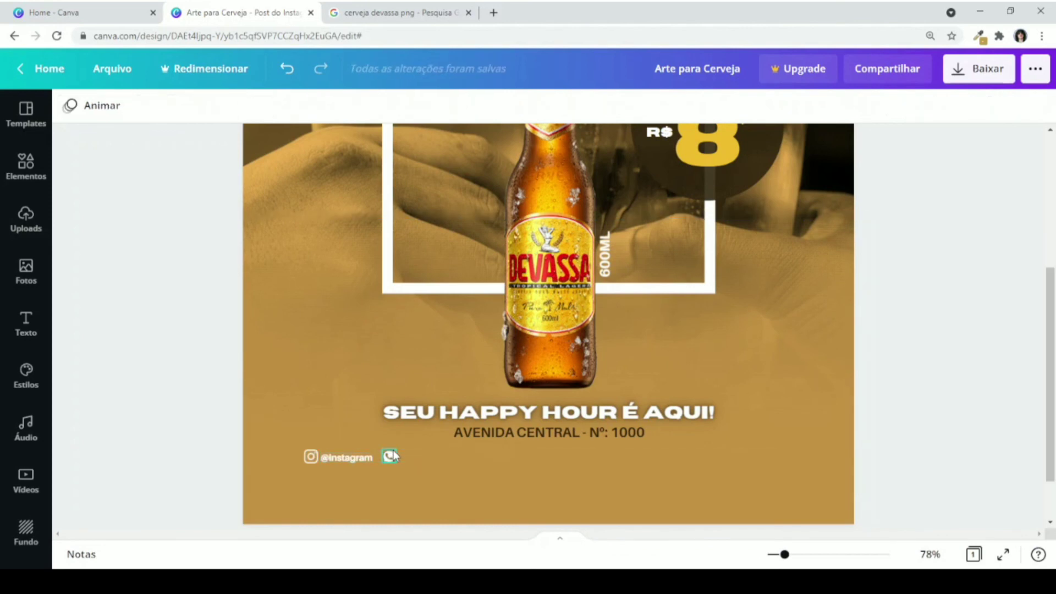
{"action": "left_click", "coordinate": [390, 456]}
{"action": "left_click", "coordinate": [338, 459]}
{"action": "left_click", "coordinate": [1013, 106]}
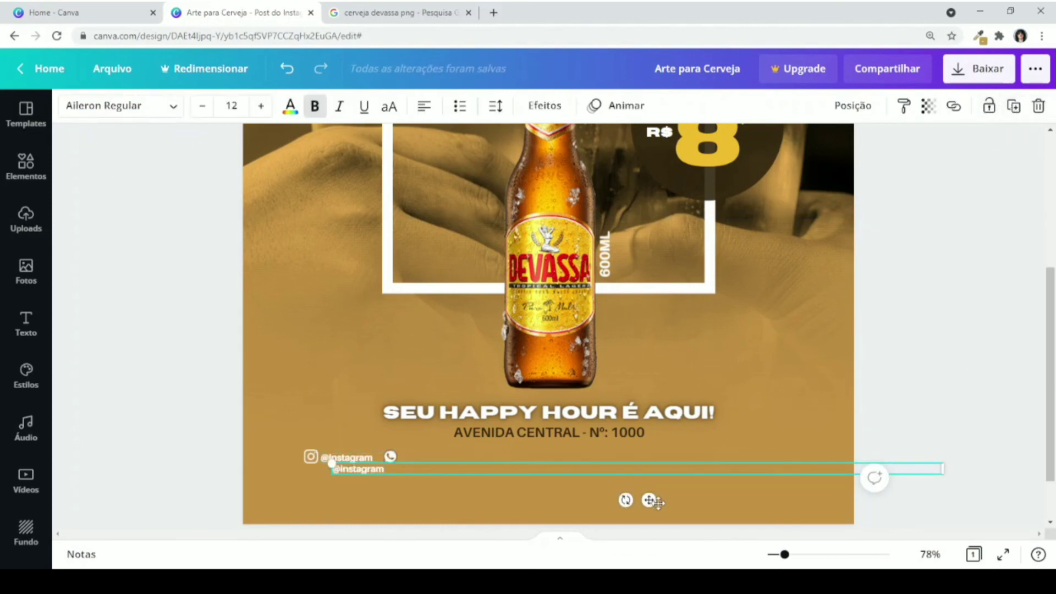
{"action": "left_click_drag", "start_coordinate": [644, 499], "coordinate": [719, 487]}
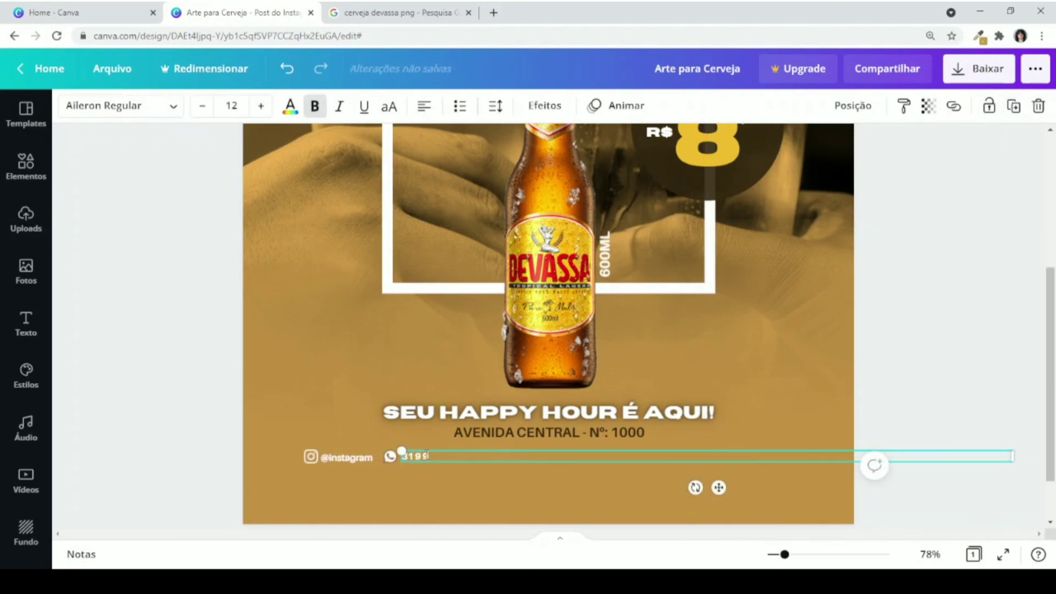
{"action": "type", "text": "888-8"}
{"action": "left_click", "coordinate": [134, 431]}
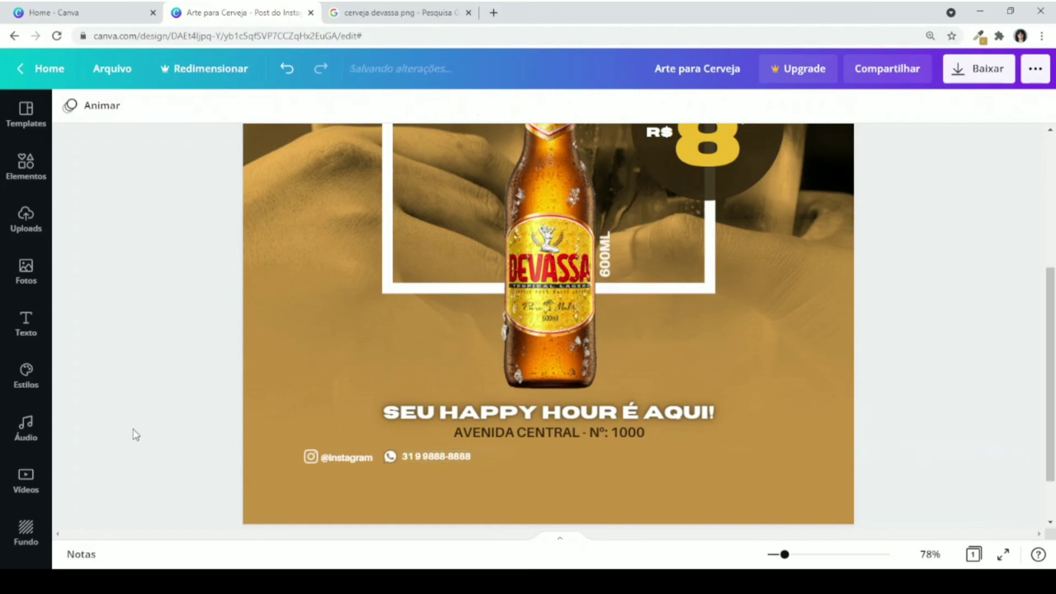
{"action": "left_click", "coordinate": [434, 457]}
{"action": "left_click", "coordinate": [346, 458], "text": "shift"}
{"action": "left_click", "coordinate": [852, 105]}
{"action": "left_click", "coordinate": [115, 457]}
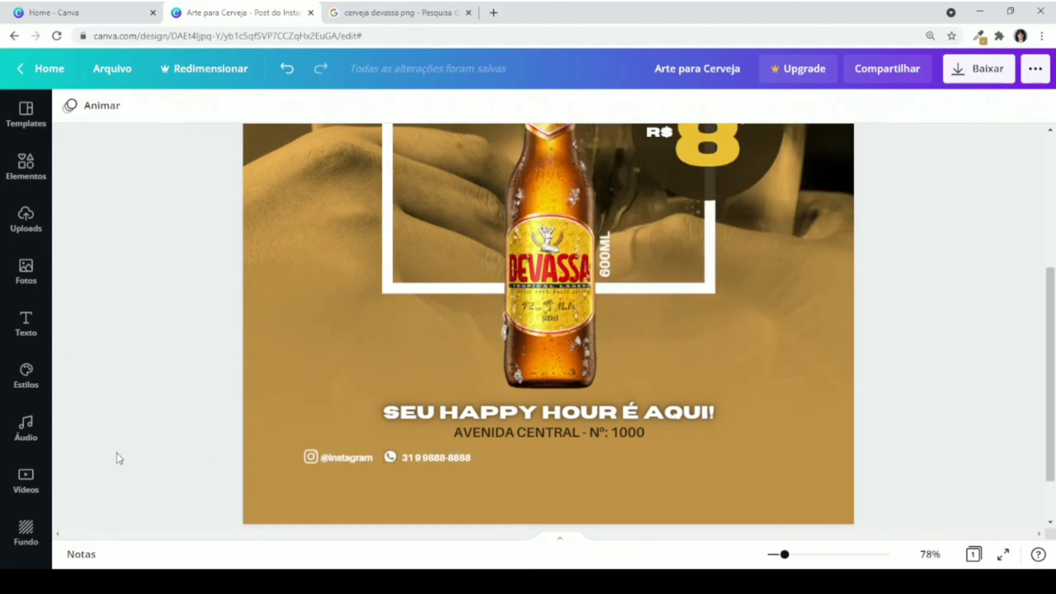
- Adjust the brown color of the WhatsApp icon and enlarge the icon slightly to match the Instagram icon
{"action": "scroll", "coordinate": [392, 459], "scroll_direction": "down", "scroll_amount": 2}
{"action": "scroll", "coordinate": [391, 459], "scroll_direction": "up", "scroll_amount": 2}
{"action": "left_click", "coordinate": [392, 457]}
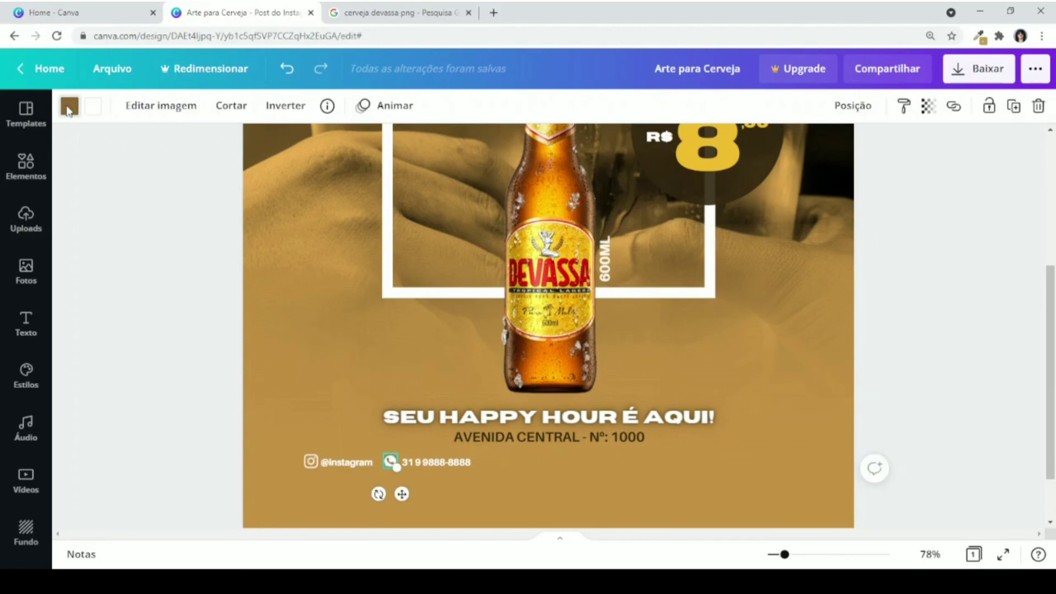
{"action": "left_click", "coordinate": [70, 105]}
{"action": "left_click", "coordinate": [562, 559]}
{"action": "mouse_move", "coordinate": [785, 554]}
{"action": "left_mouse_down"}
{"action": "mouse_move", "coordinate": [775, 554]}
{"action": "mouse_move", "coordinate": [785, 554]}
{"action": "left_mouse_up"}
{"action": "left_click", "coordinate": [396, 388]}
{"action": "left_click", "coordinate": [217, 415]}
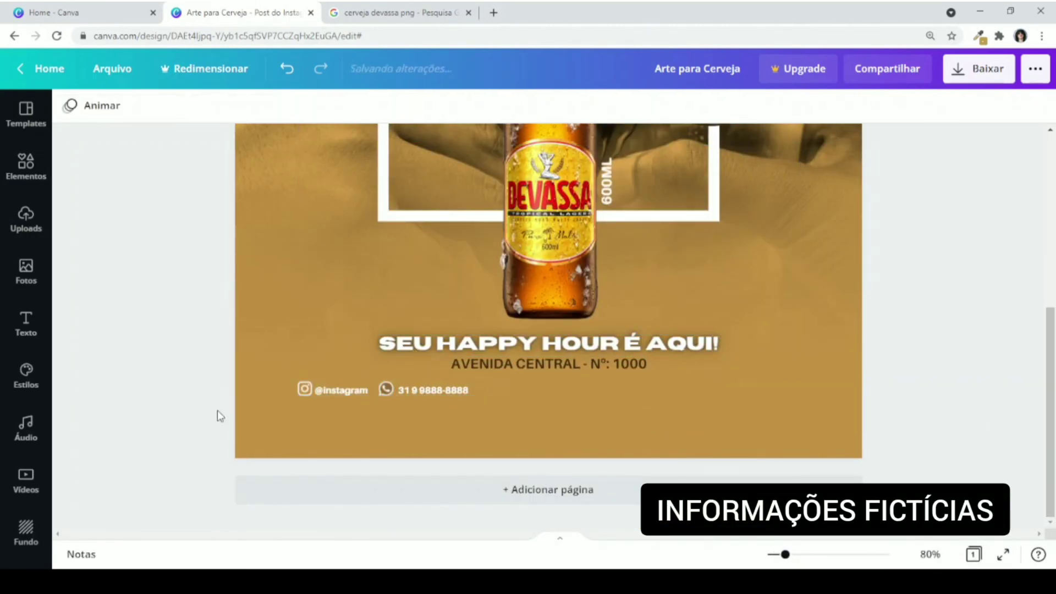
- Shrink both footer icons slightly and set the handle and phone number to size 11, with the number closer to its icon
{"action": "left_click", "coordinate": [385, 389]}
{"action": "left_click_drag", "start_coordinate": [391, 382], "coordinate": [388, 380]}
{"action": "left_click", "coordinate": [417, 389]}
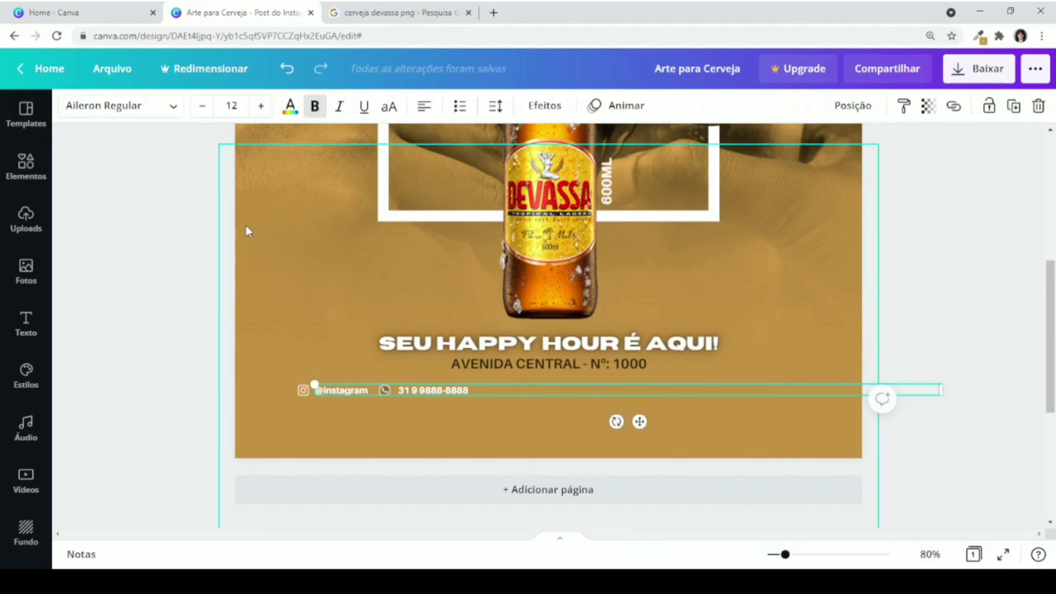
{"action": "left_click", "coordinate": [506, 418]}
{"action": "left_click", "coordinate": [437, 389]}
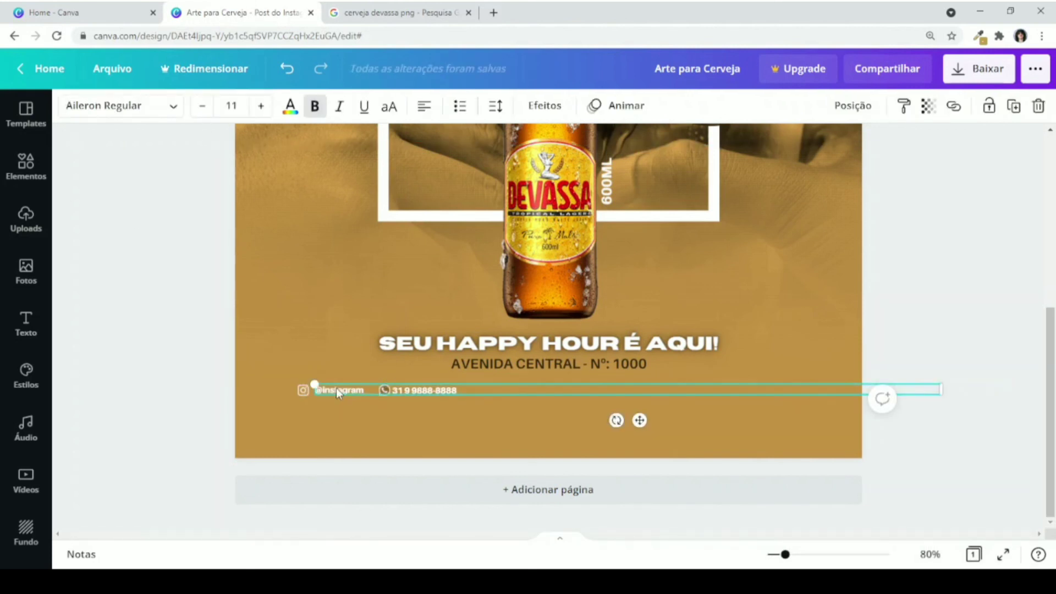
{"action": "key", "text": "Escape"}
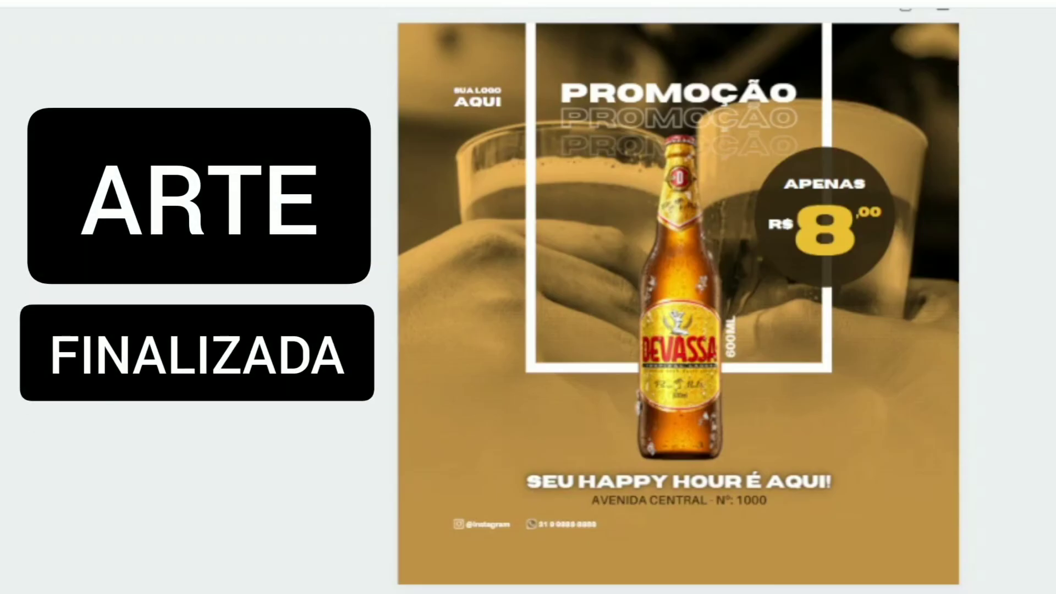